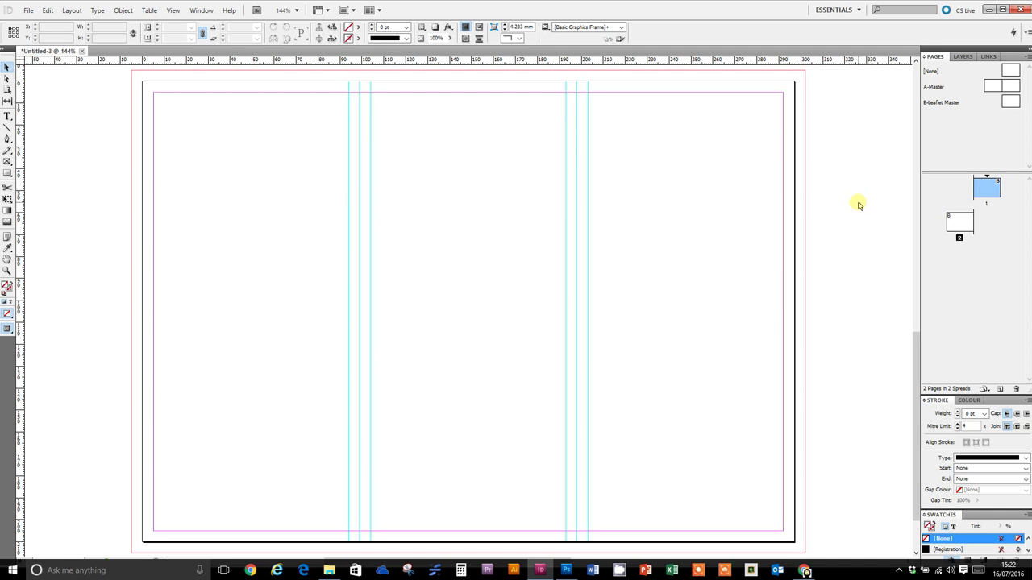
Target page 2, the three-column inside page, in the Pages panel.
left_click(958, 223)
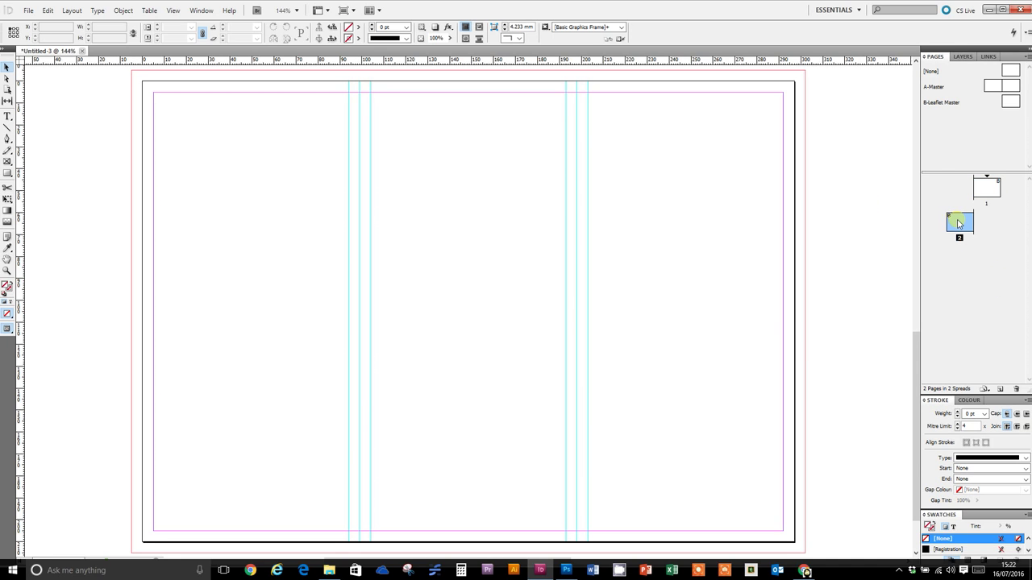
Draw an 89 × 200 mm text frame in the left column and duplicate it into the middle and right columns.
left_click(7, 117)
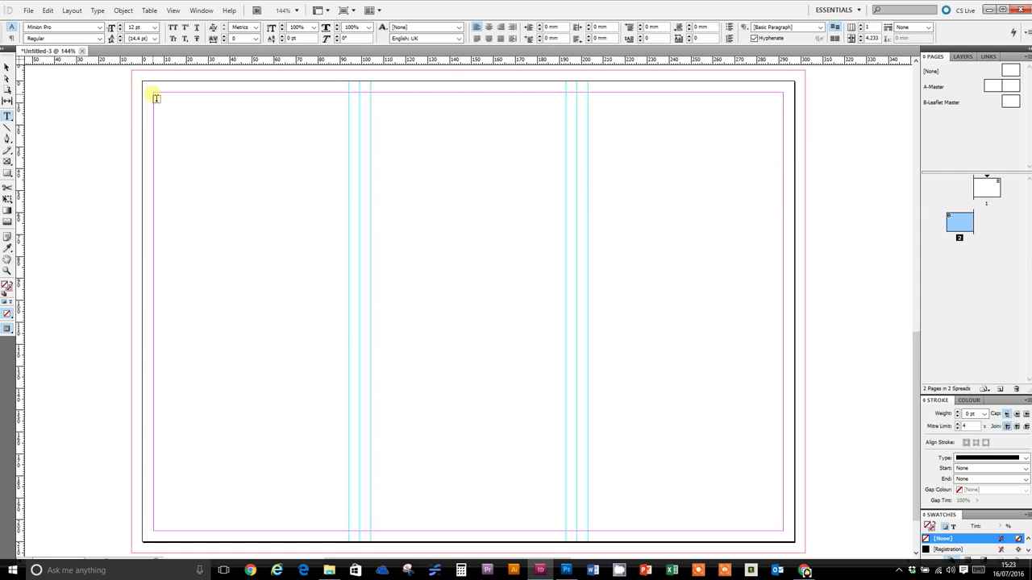
left_click_drag(155, 95, 347, 531)
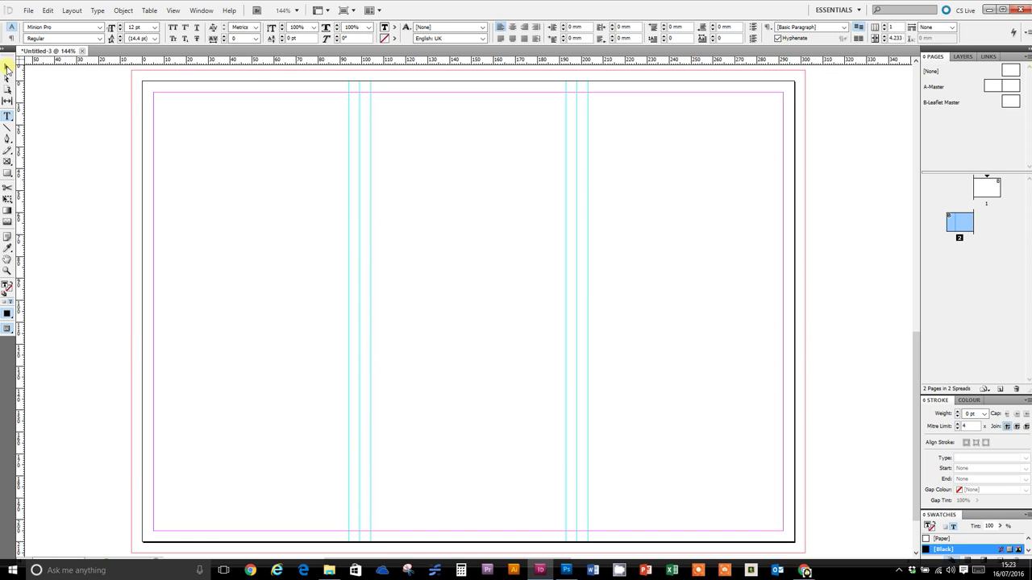
left_click(6, 67)
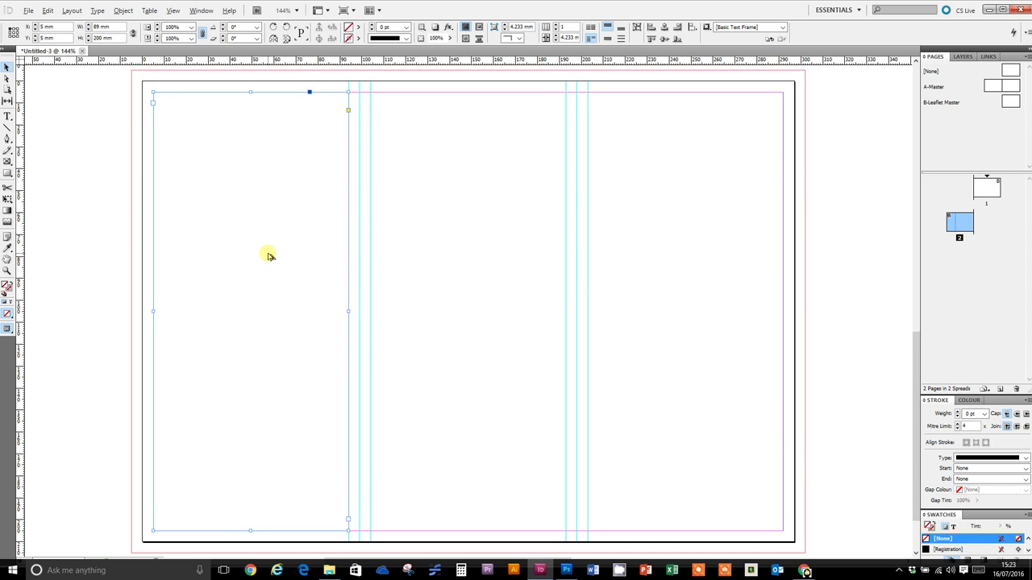
left_click_drag(270, 255, 485, 253)
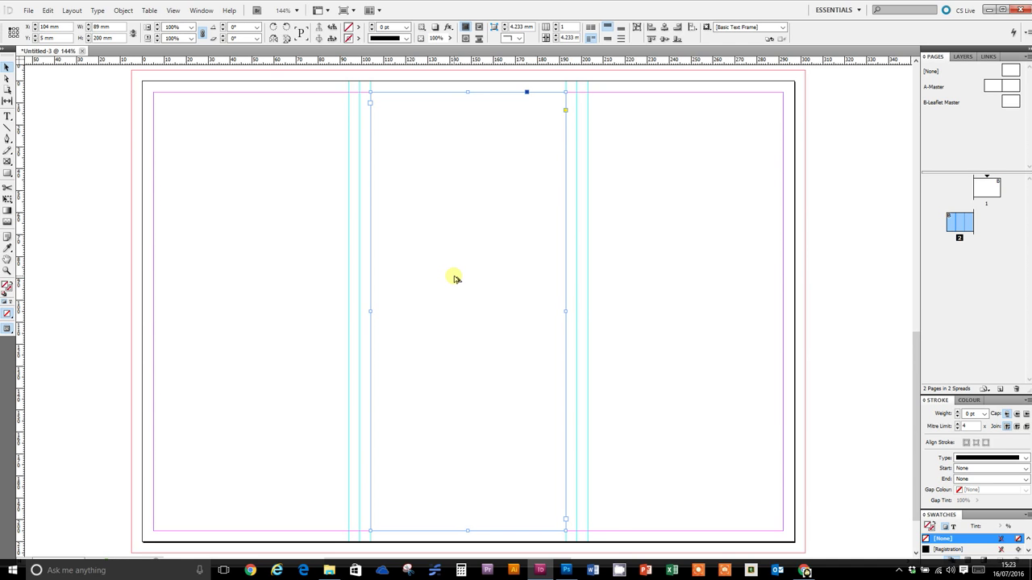
left_click_drag(454, 279, 675, 279)
left_click_drag(64, 132, 836, 306)
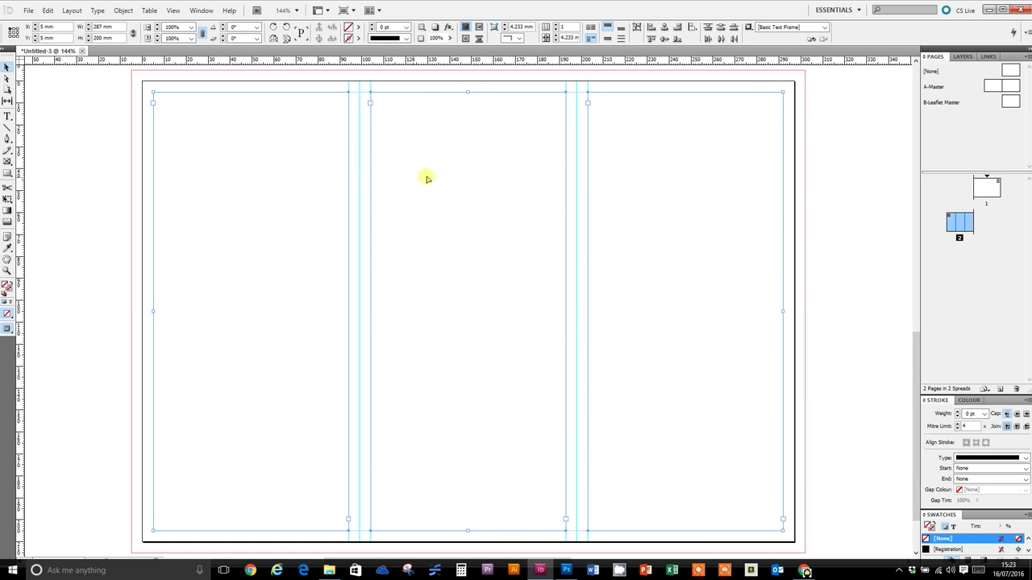
Thread the left column frame into a new linked frame at X 203 mm in the right column.
left_click(77, 120)
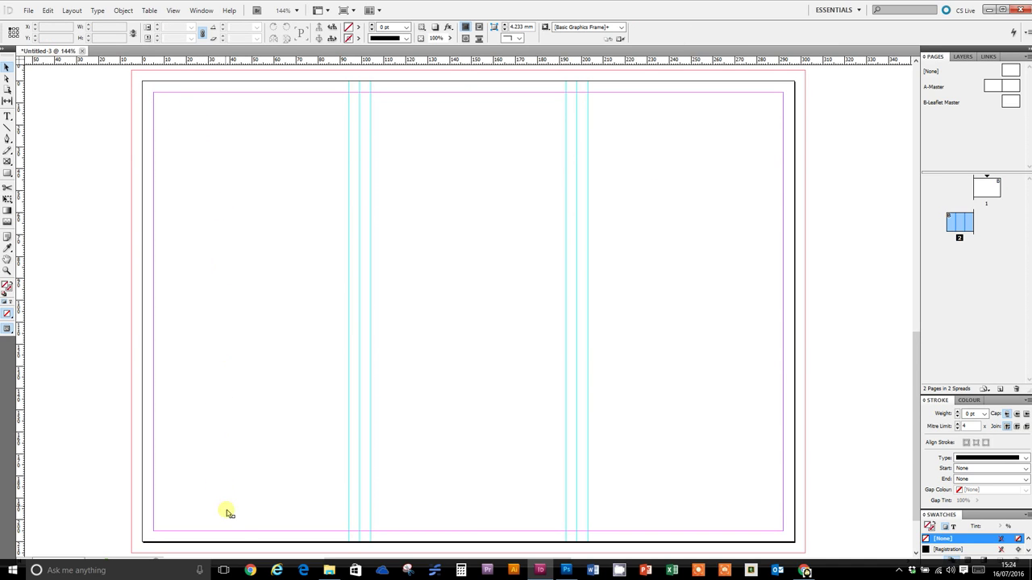
left_click(229, 141)
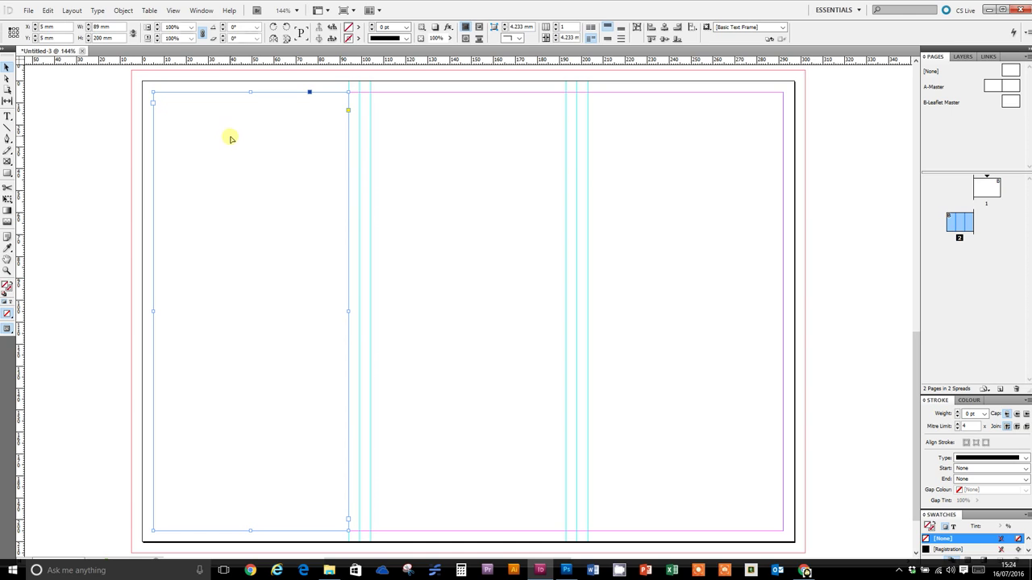
left_click(347, 520)
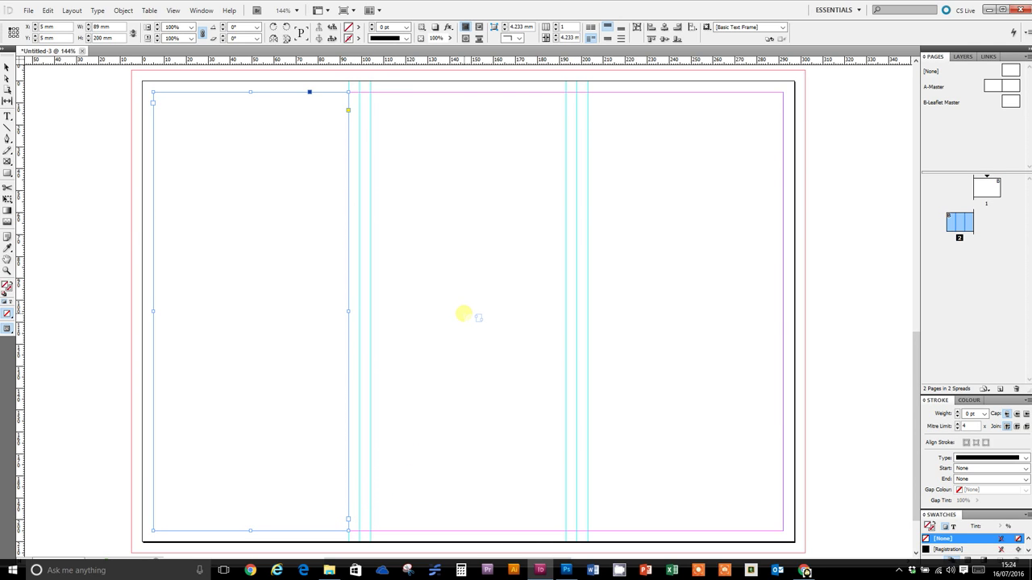
left_click(464, 315)
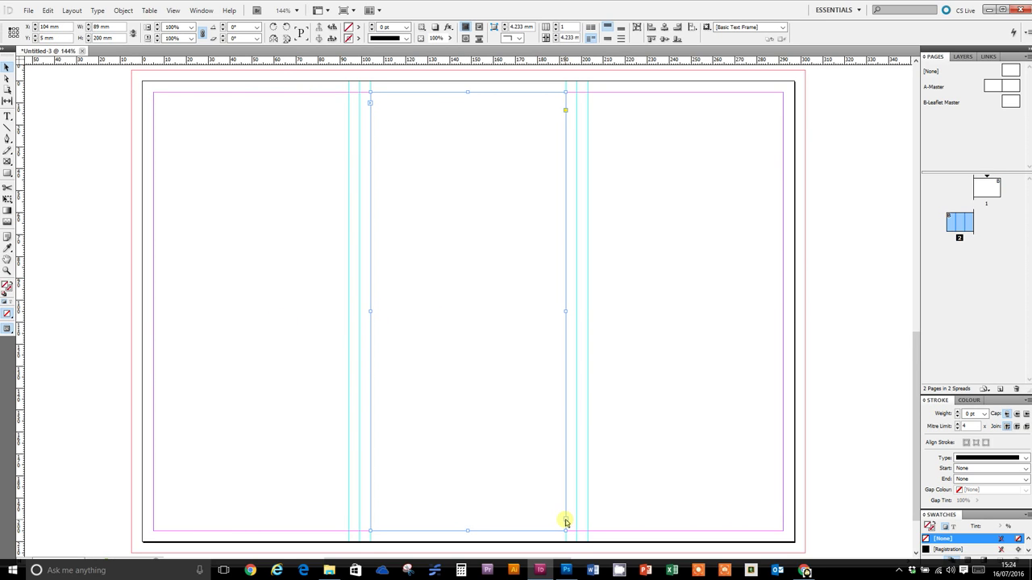
left_click_drag(444, 312, 661, 307)
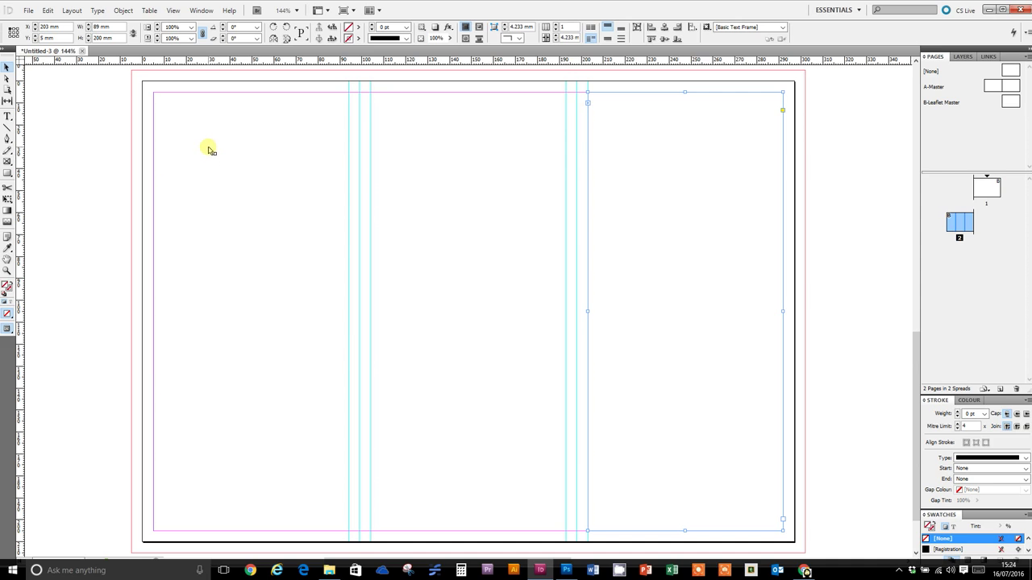
Type the test line 'asdoiofj oiafjoi oadjf oadfio oidfj iodjfi sdjfi' at the top of the left column and select it.
left_click(7, 118)
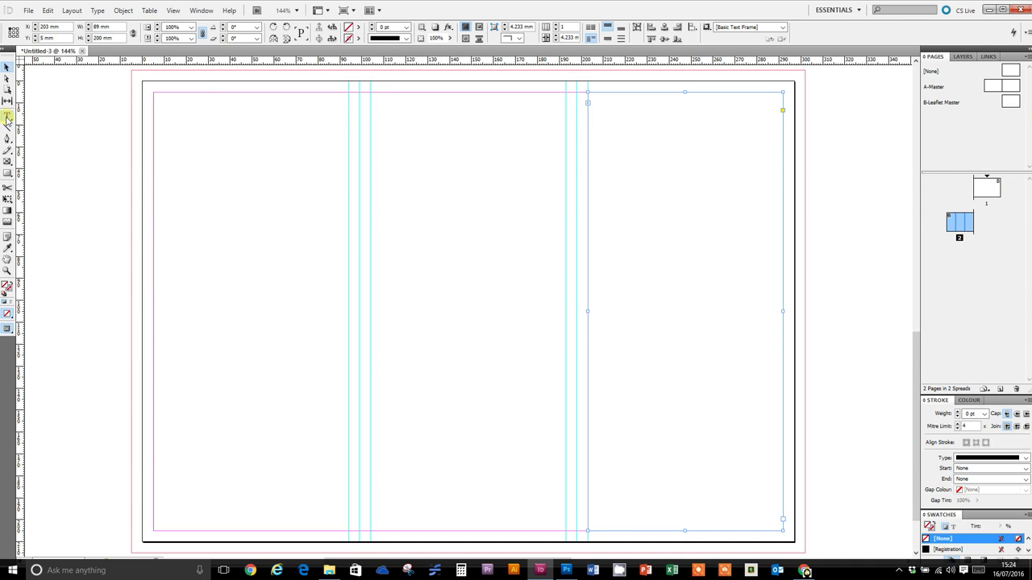
left_click(169, 108)
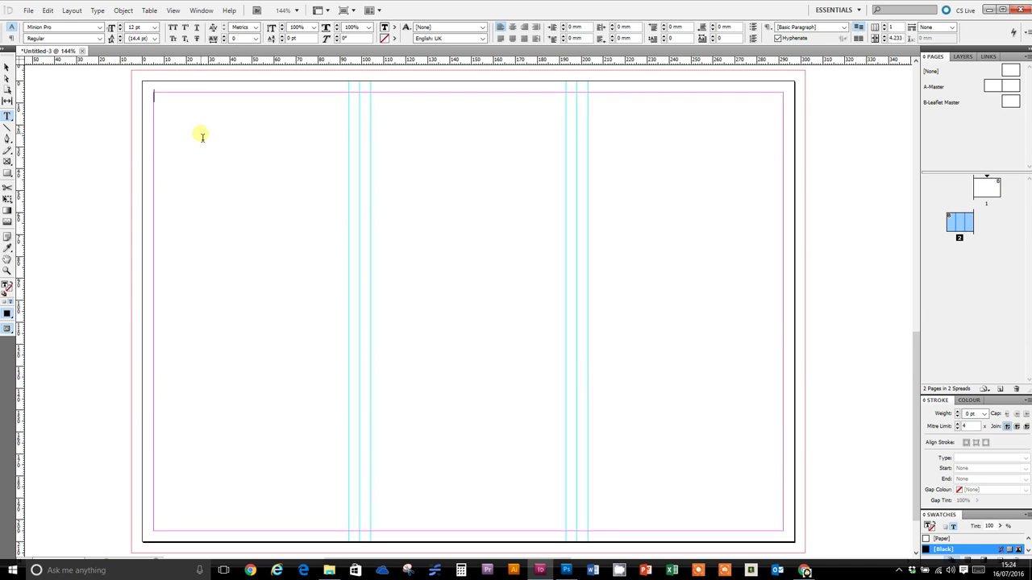
type("asdoiofj oi")
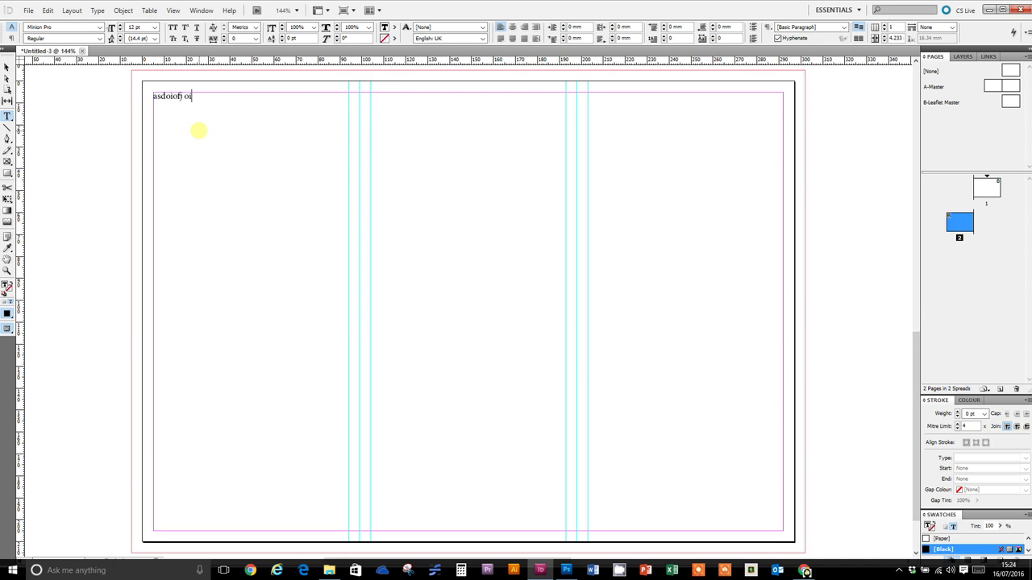
type("afjoi oadjf oadfio oidfj iodjfi sdjfi")
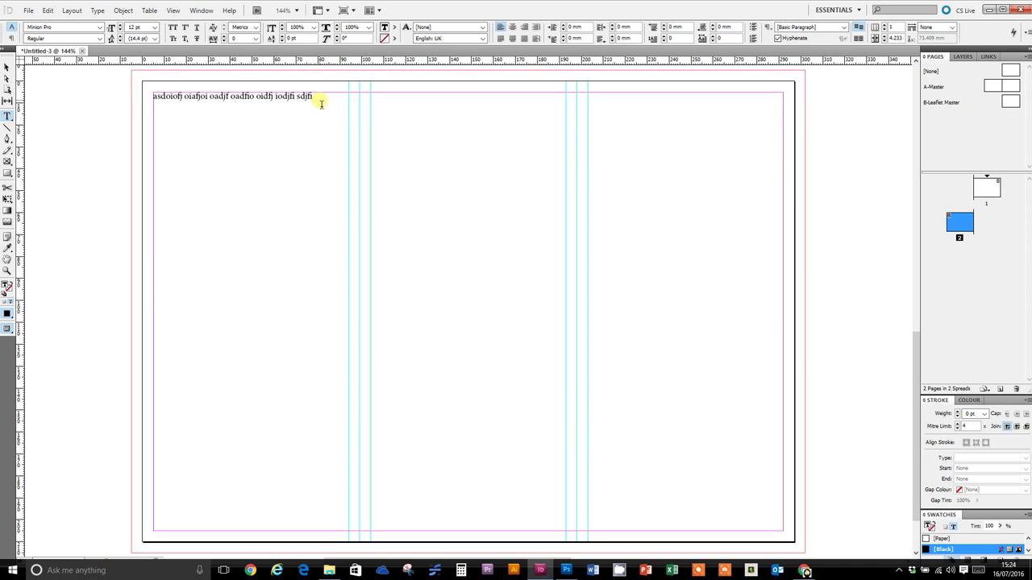
left_click_drag(321, 104, 131, 91)
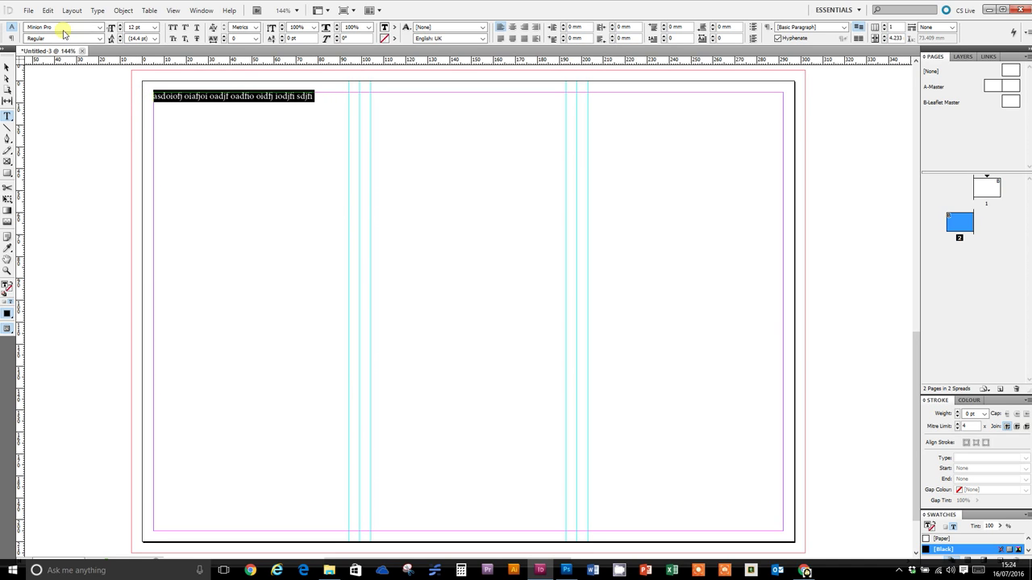
Set the test line in Arial, try Berlin Sans FB Demi, then return to Arial.
triple_click(67, 30)
type("Arial")
key("Return")
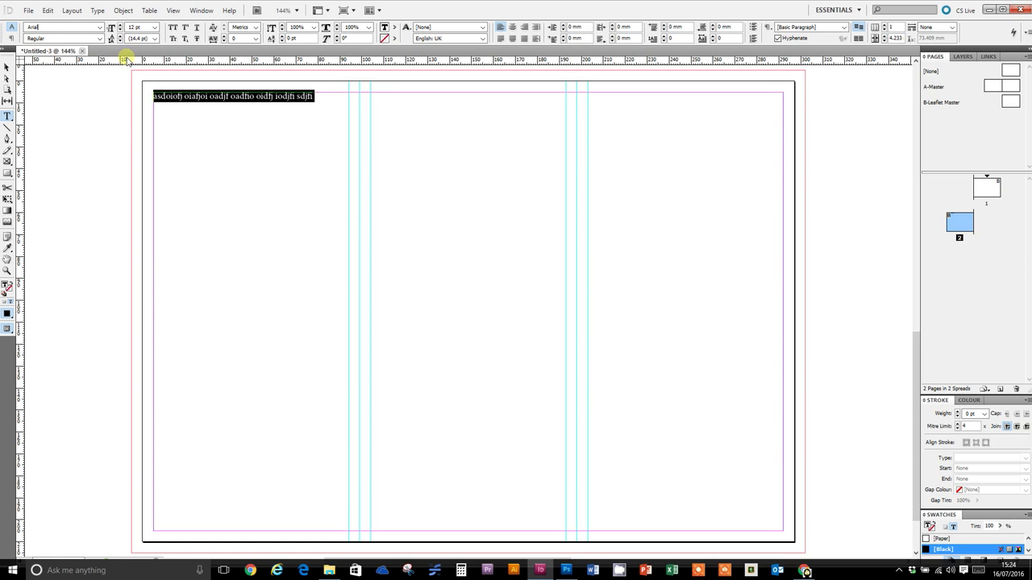
left_click(113, 56)
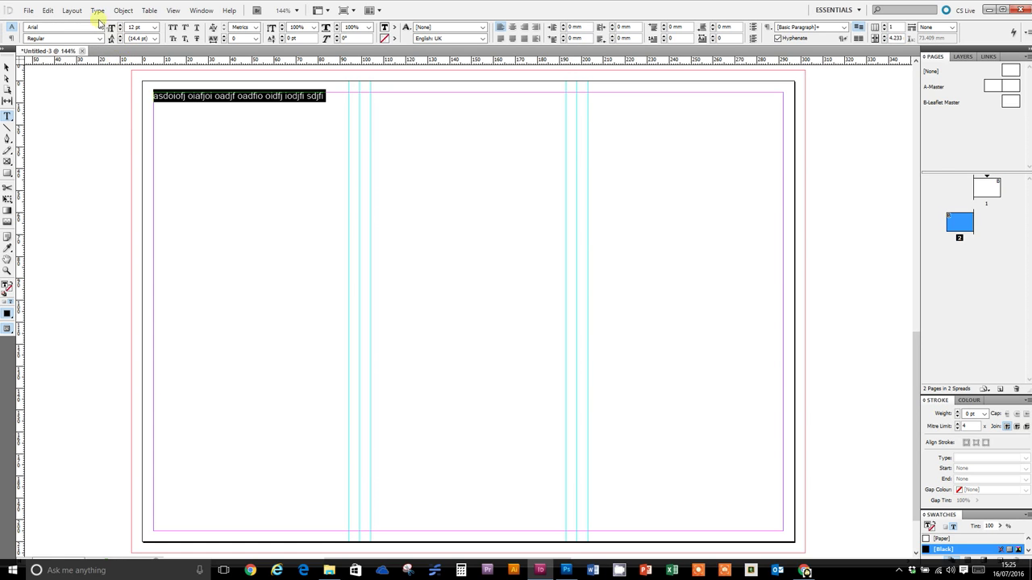
left_click(100, 27)
left_click(78, 129)
left_click(95, 29)
type("Arial")
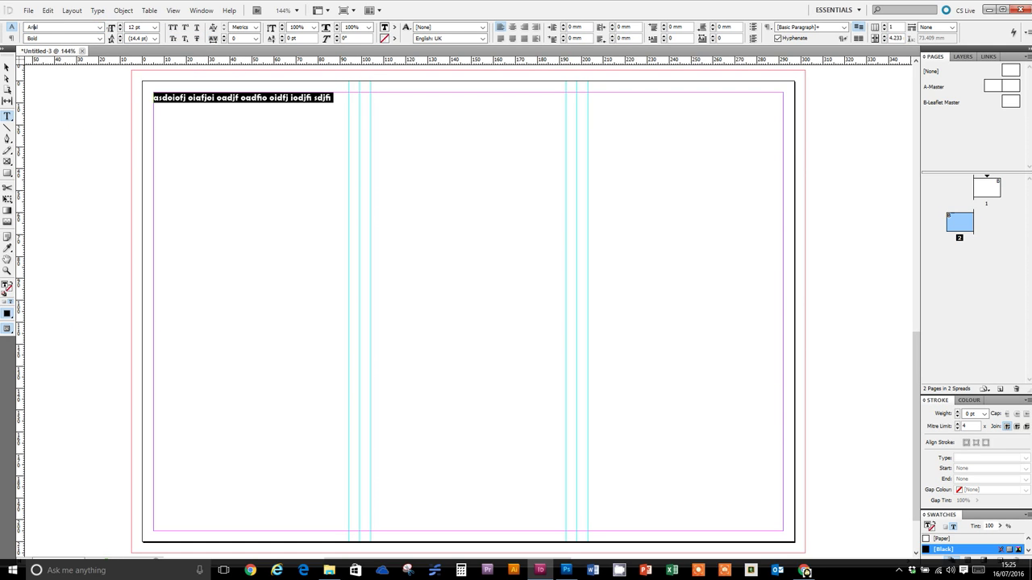
key("Return")
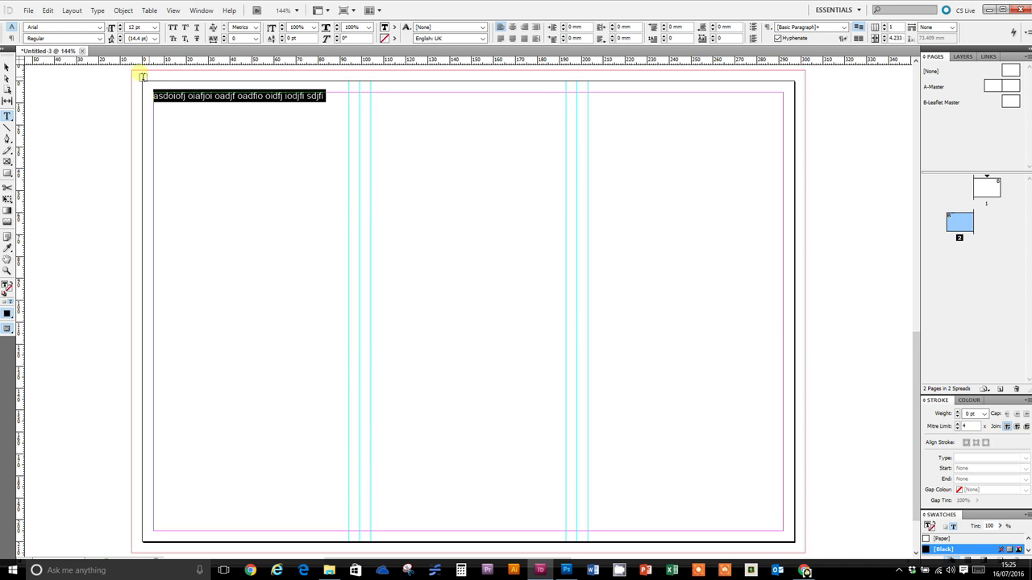
Try the Arial Narrow, Bold and Black styles on the line, ending on Regular.
left_click(99, 39)
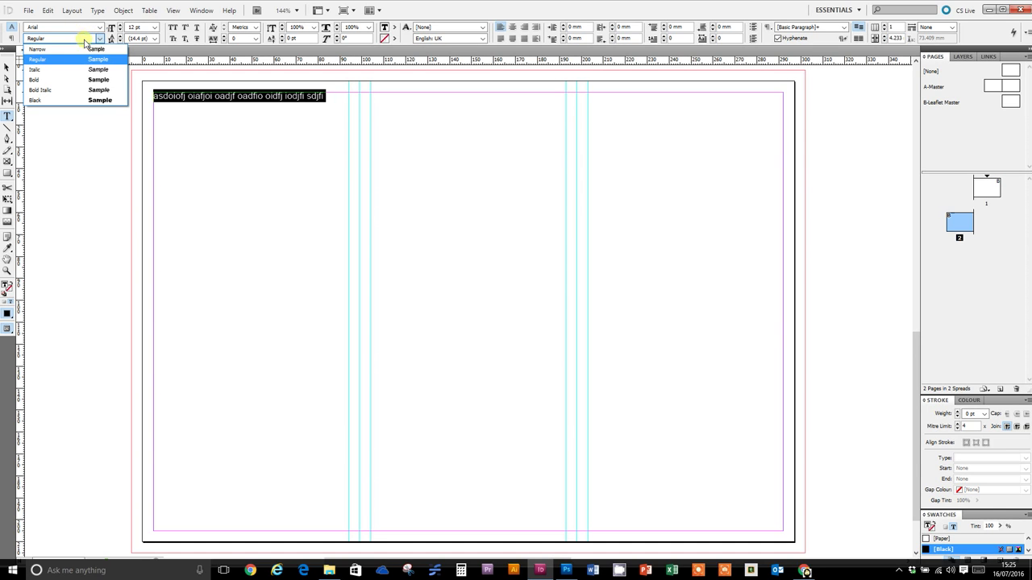
left_click(91, 49)
left_click(99, 39)
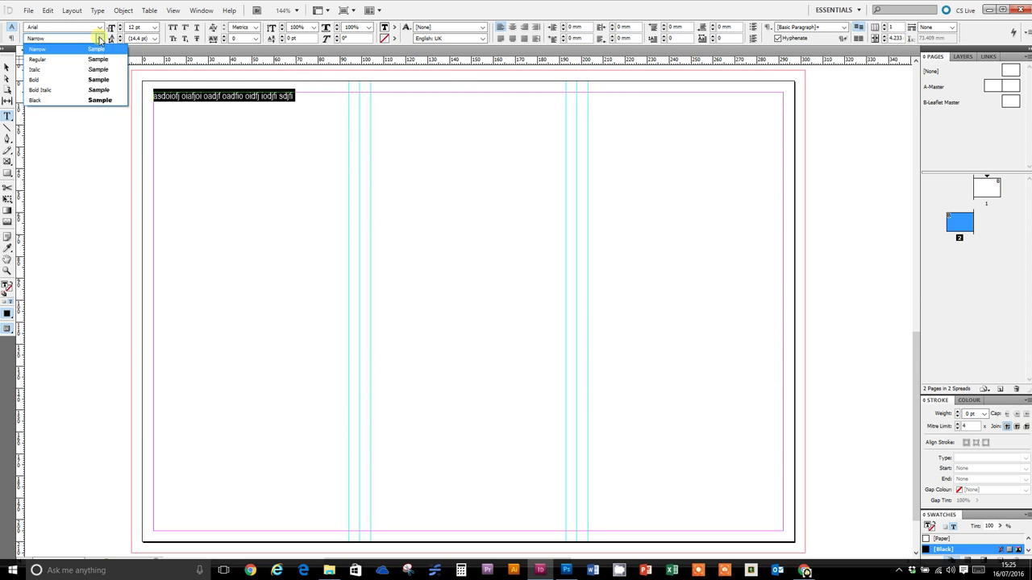
left_click(104, 41)
left_click(100, 39)
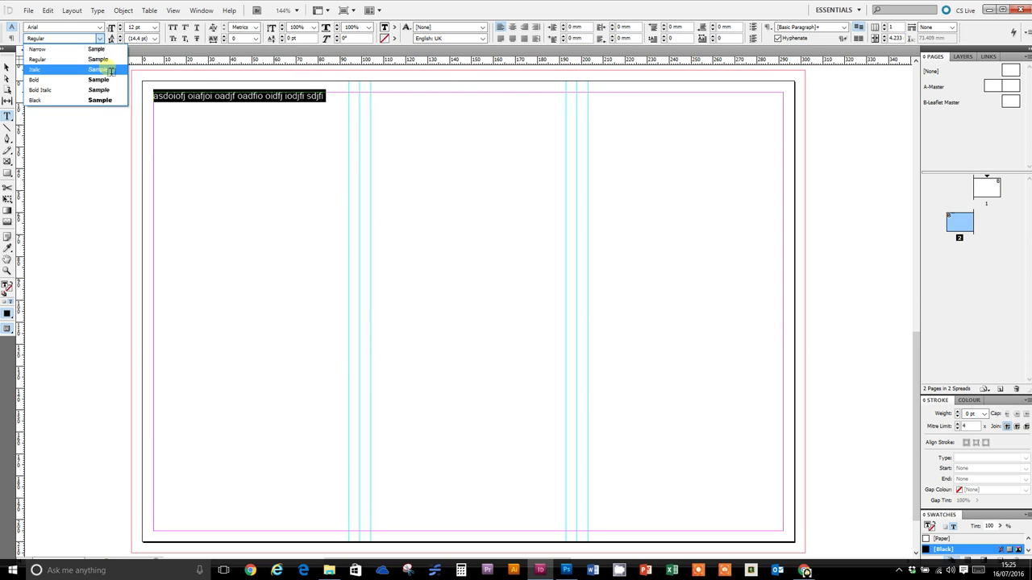
left_click(110, 80)
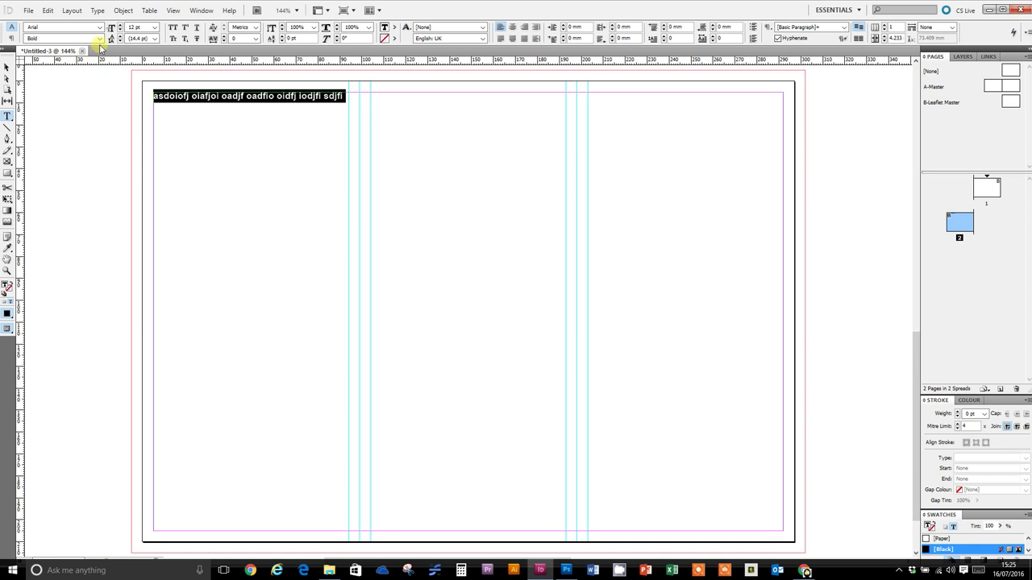
left_click(99, 41)
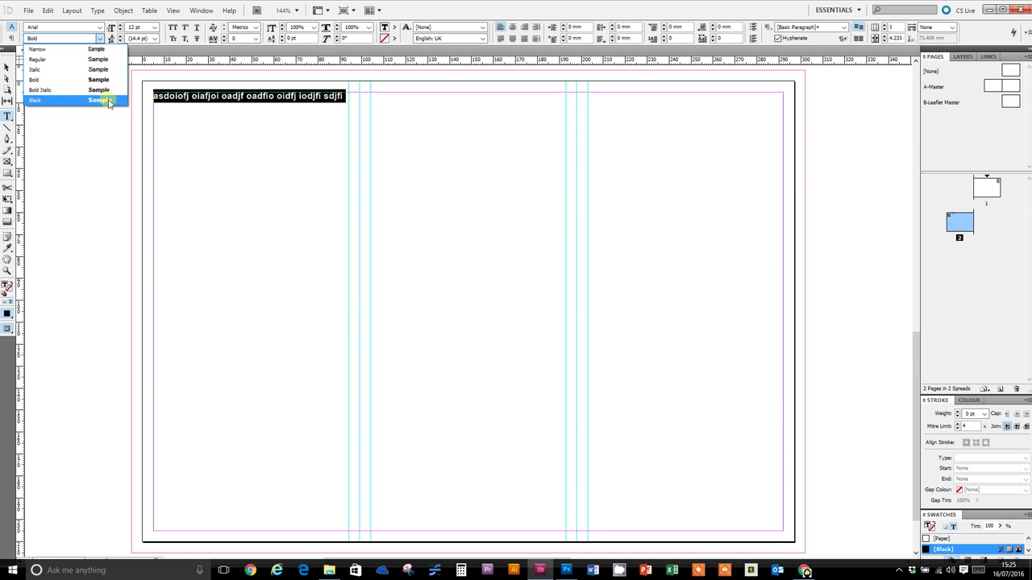
left_click(109, 100)
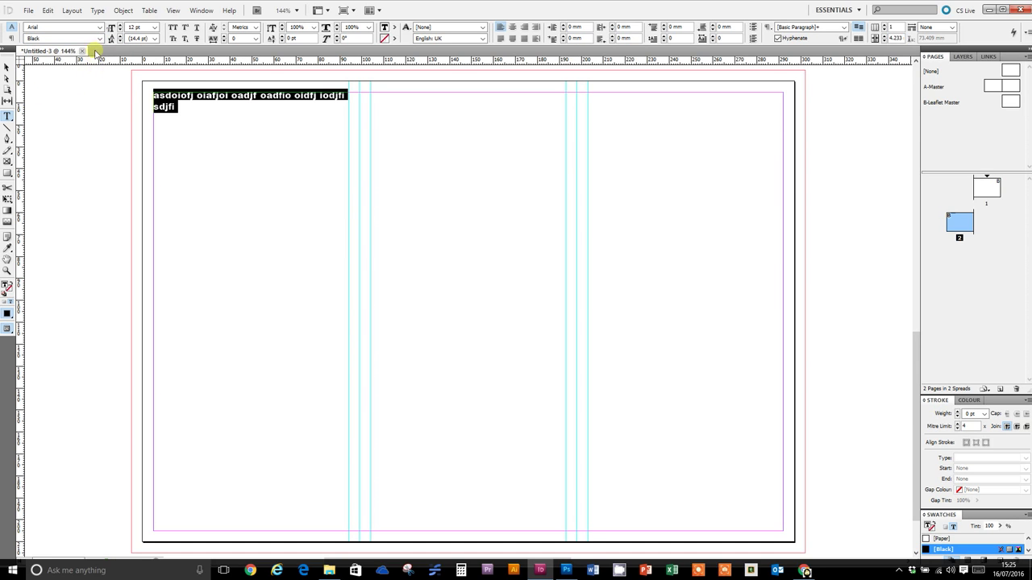
left_click(101, 40)
left_click(105, 62)
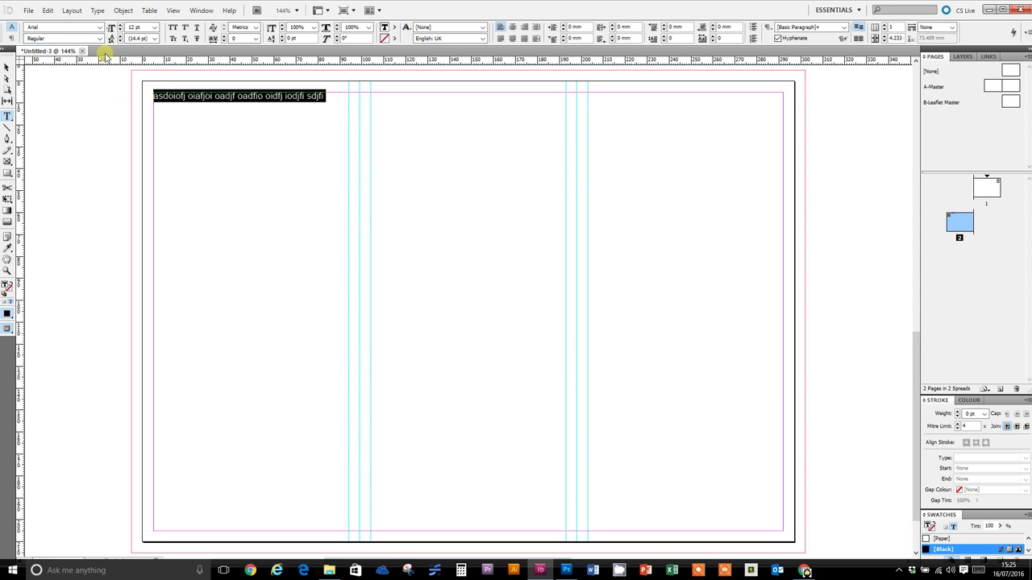
Delete the test line from the left column.
left_click_drag(147, 29, 127, 29)
left_click(125, 31)
left_click(337, 103)
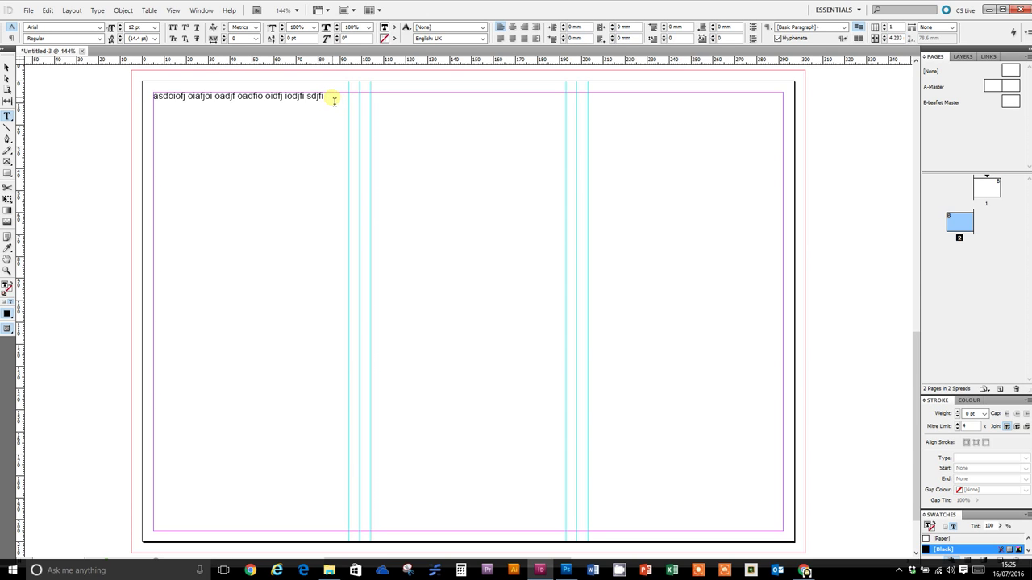
left_click_drag(334, 100, 100, 91)
key("BackSpace")
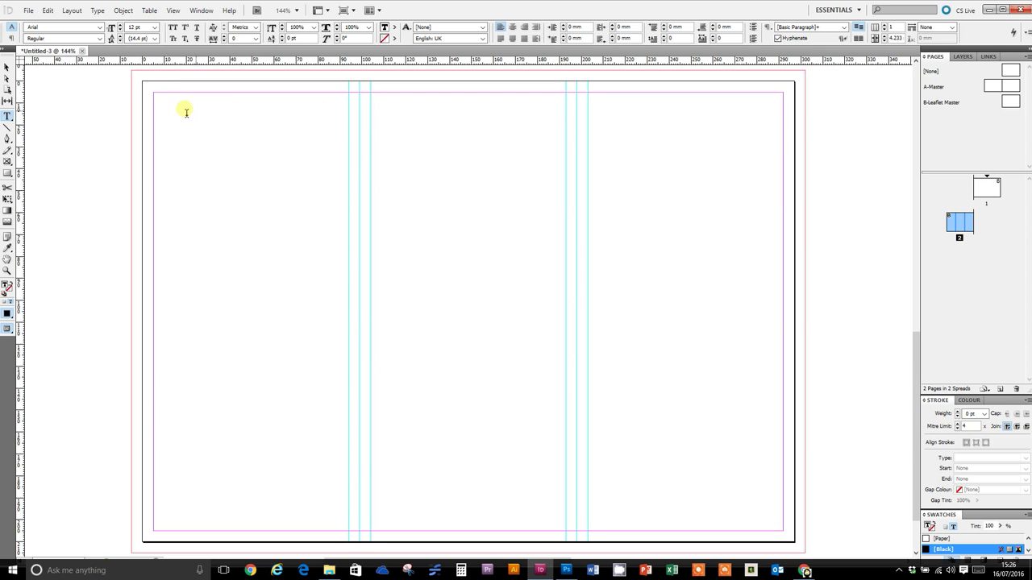
Fill the three threaded columns with placeholder text and place the cursor at its start.
left_click(100, 11)
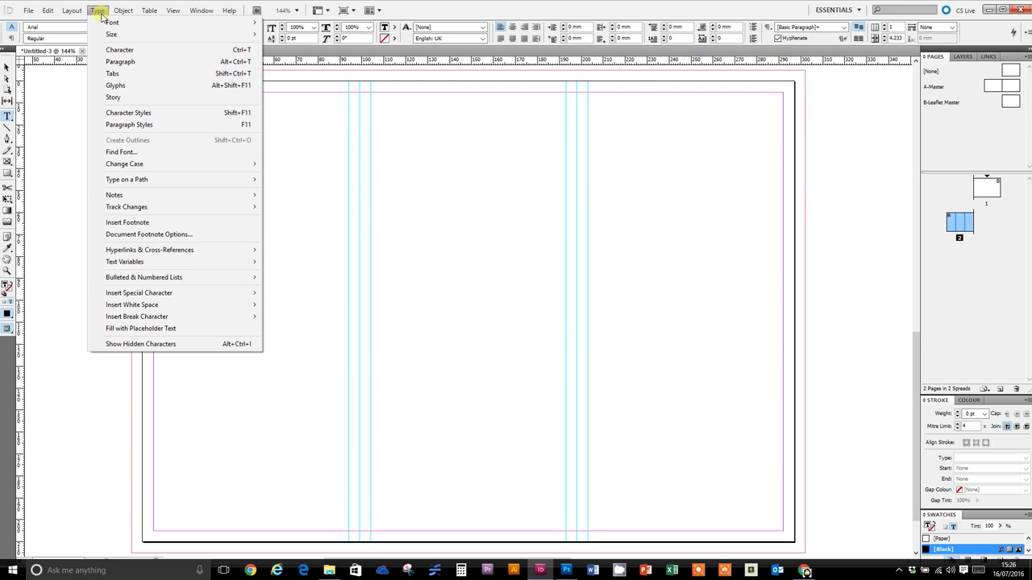
left_click(169, 330)
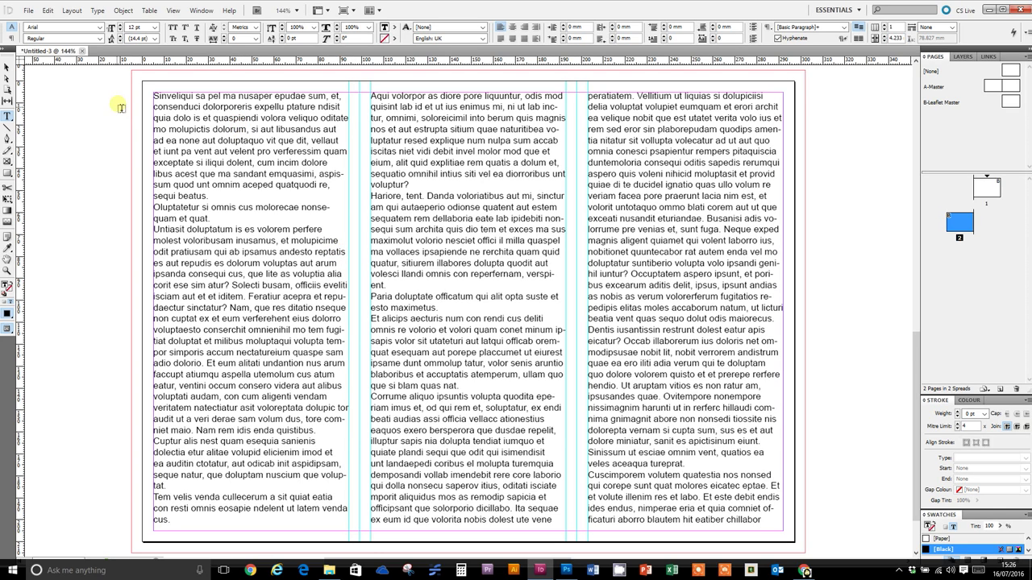
left_click(156, 98)
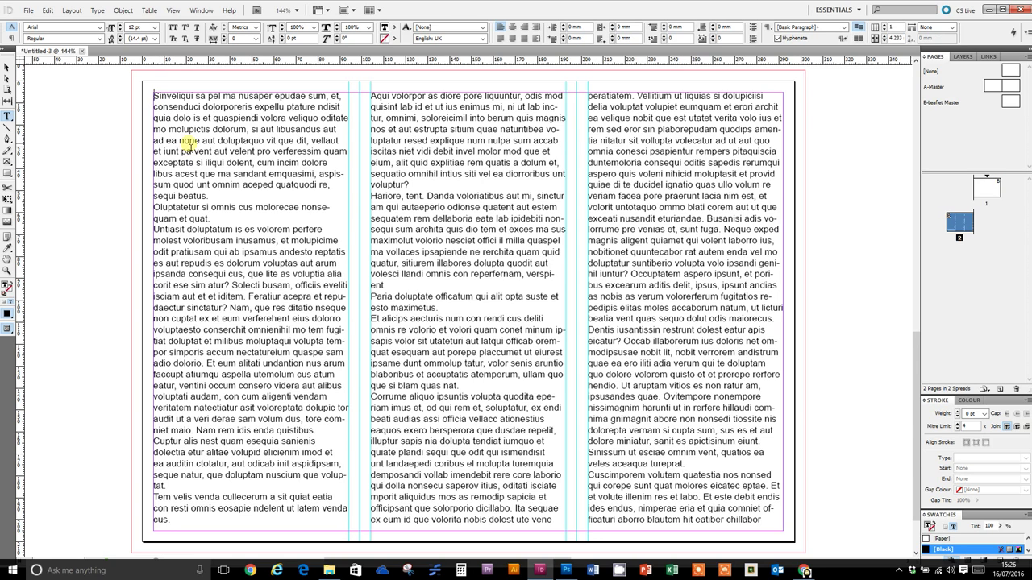
key("ctrl+a")
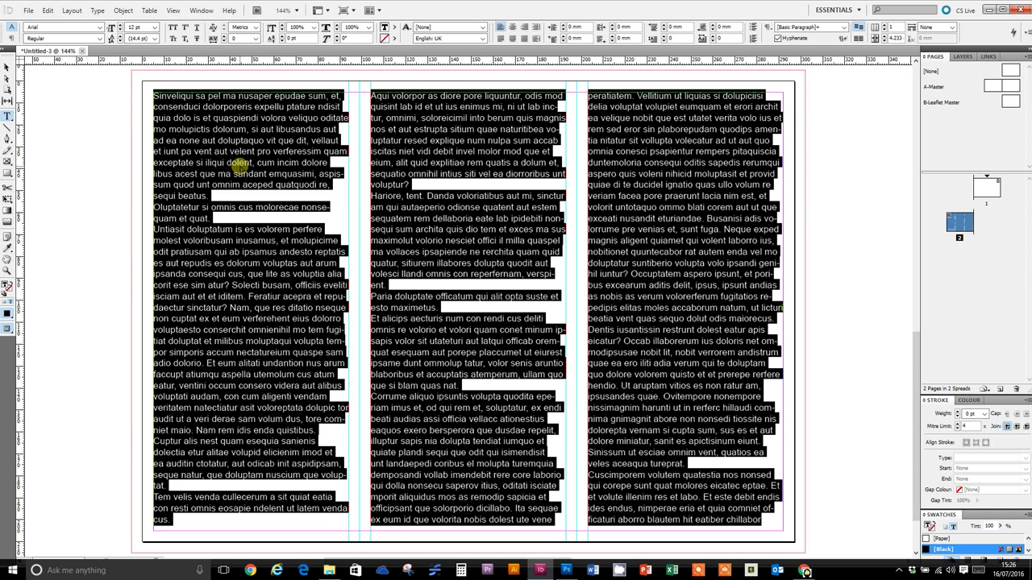
key("ctrl+shift+comma")
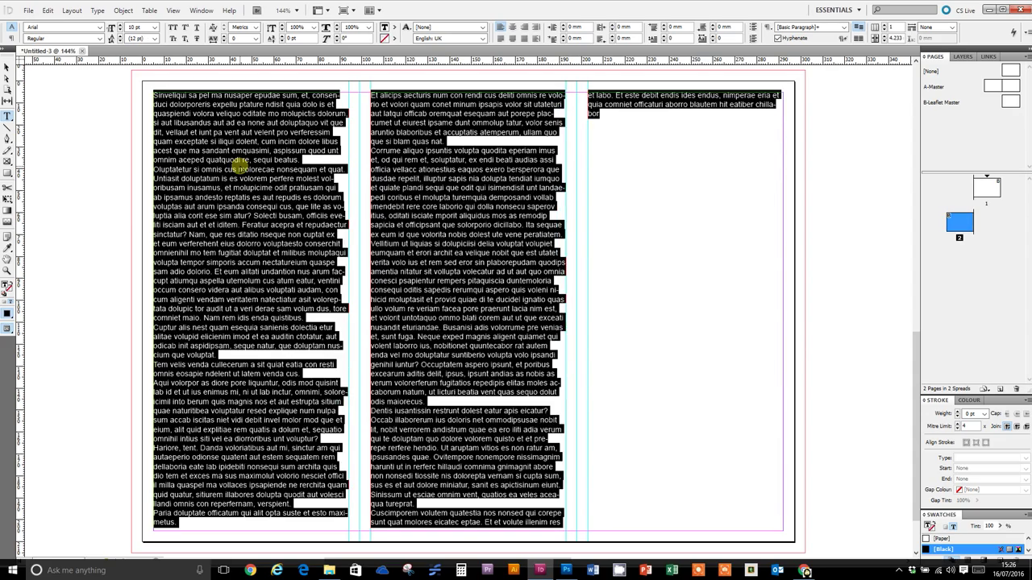
key("ctrl+shift+comma")
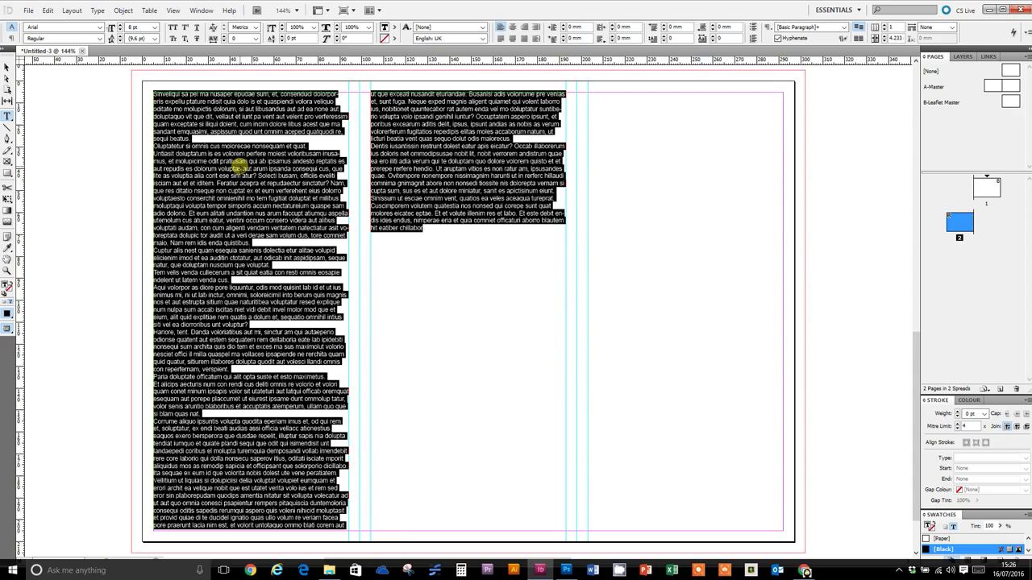
key("ctrl+shift+period")
key("ctrl+shift+period")
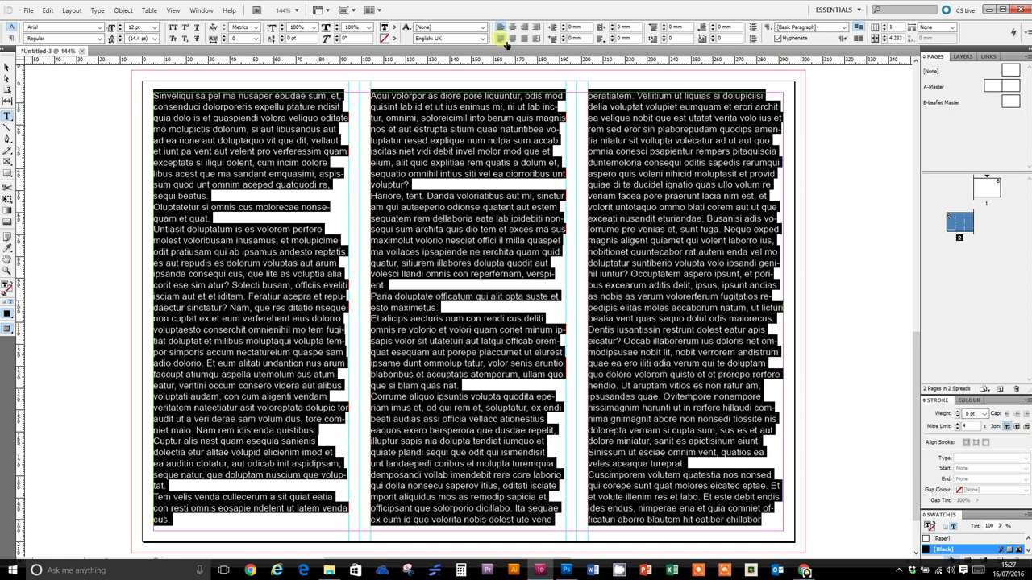
left_click(503, 41)
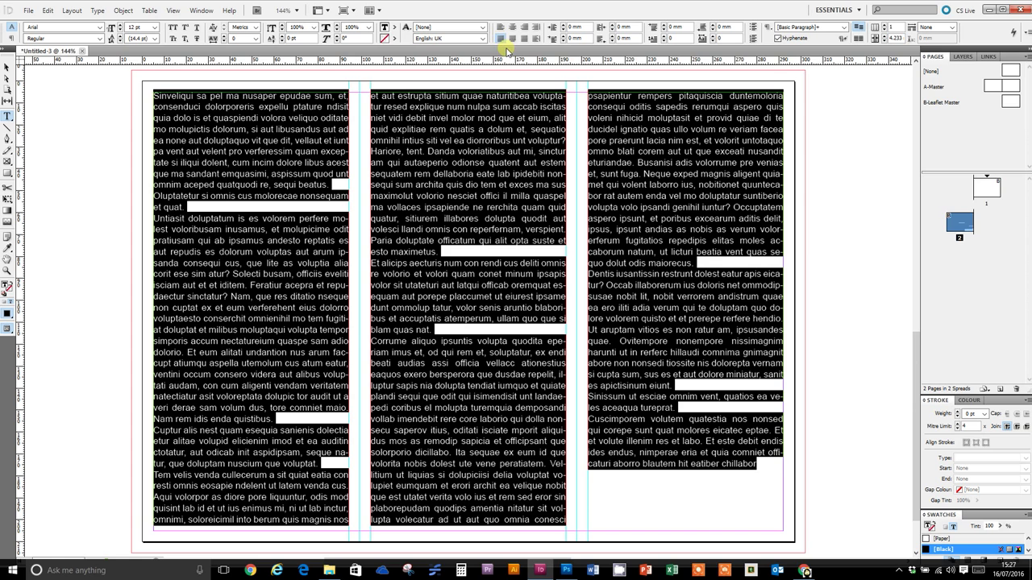
left_click(525, 40)
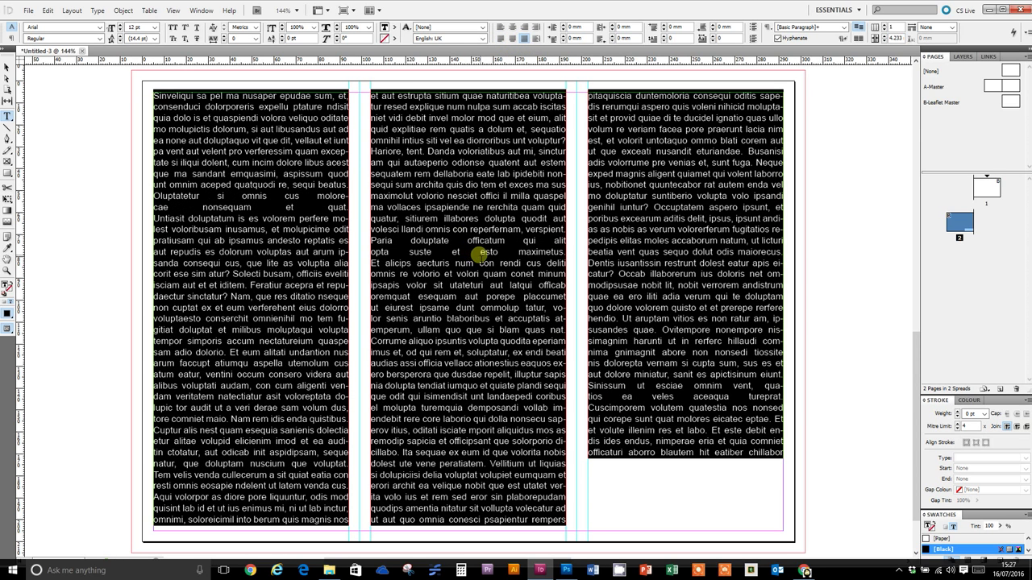
left_click(501, 40)
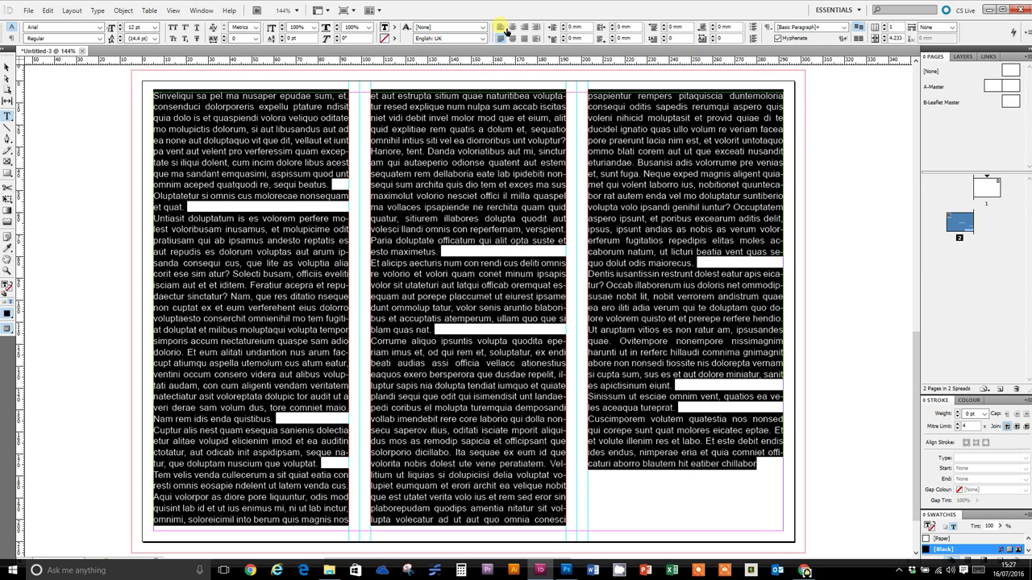
left_click(501, 27)
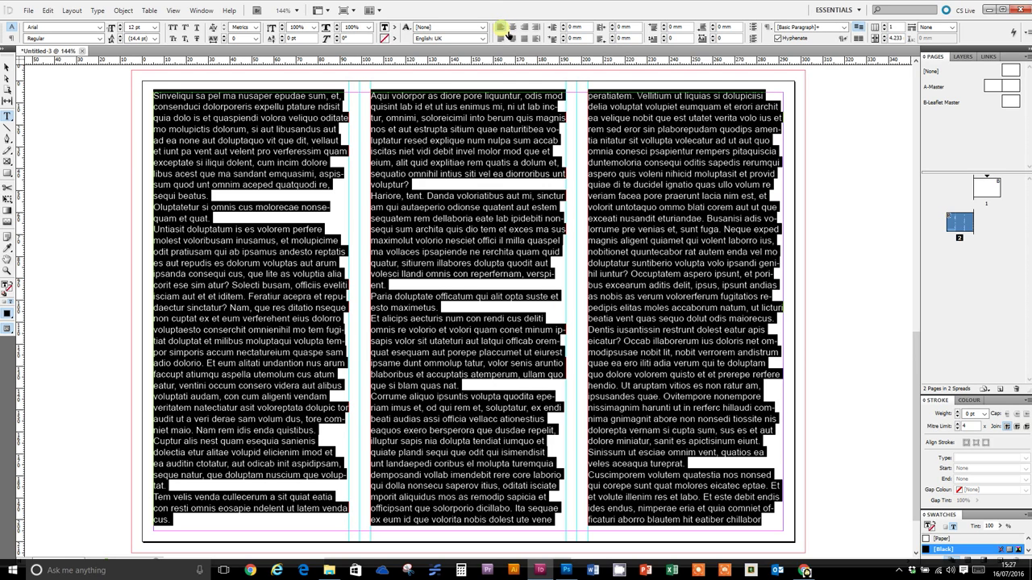
Select the whole story and apply Justify with Last Line Aligned Left.
left_click(12, 39)
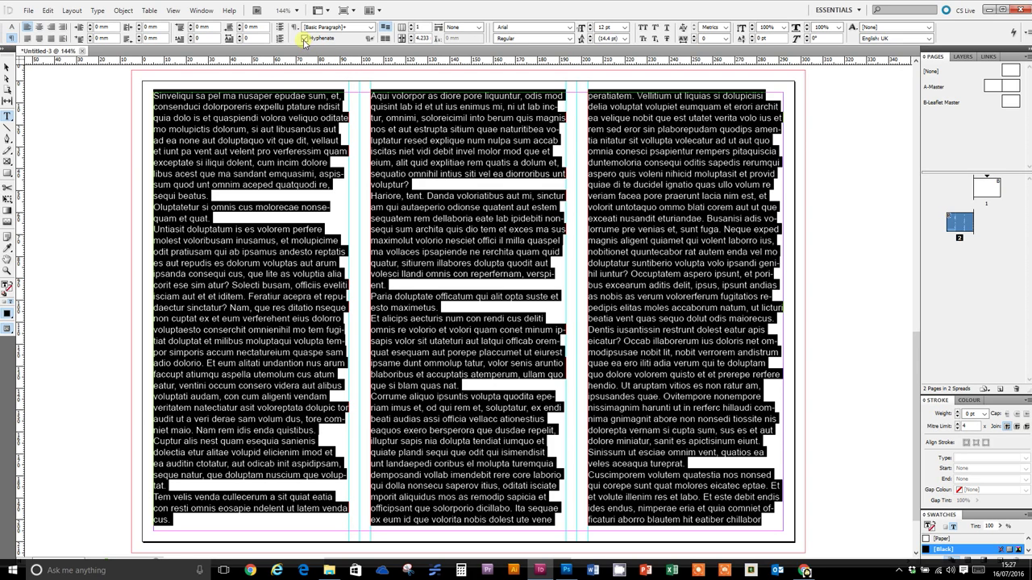
left_click(304, 39)
left_click(304, 39)
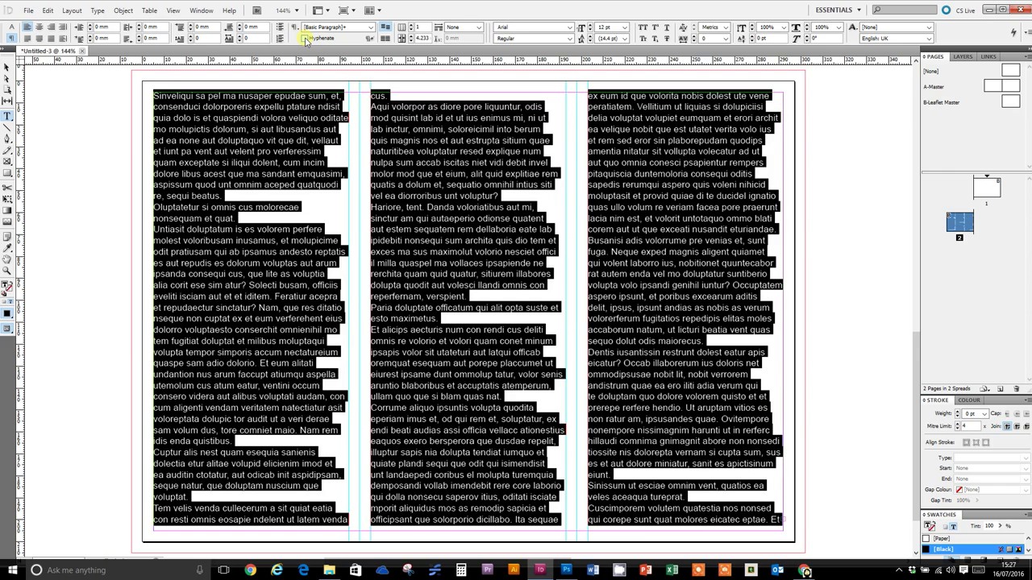
left_click(579, 212)
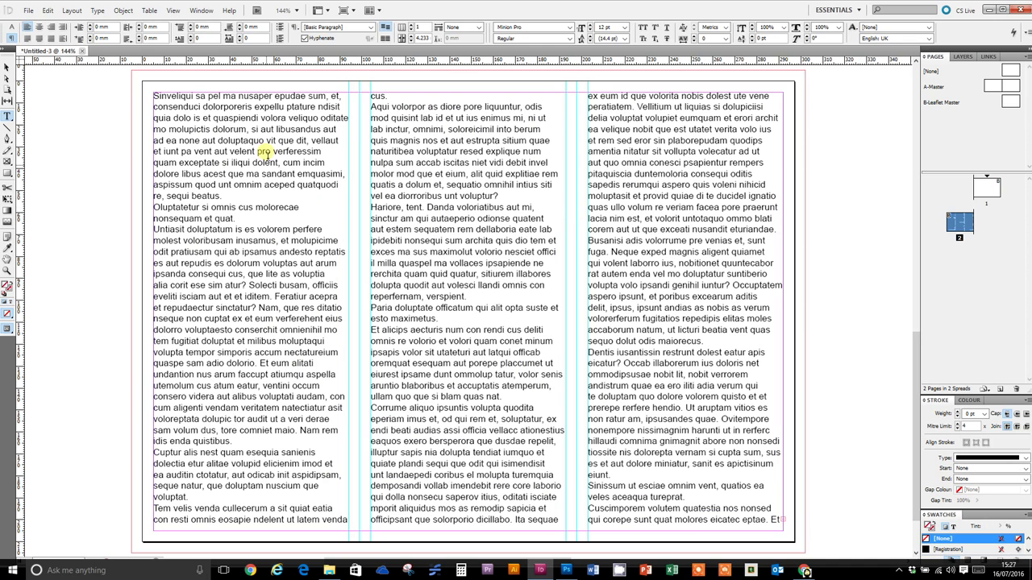
left_click_drag(159, 98, 265, 167)
key("ctrl+a")
scroll(428, 350, "down", 2)
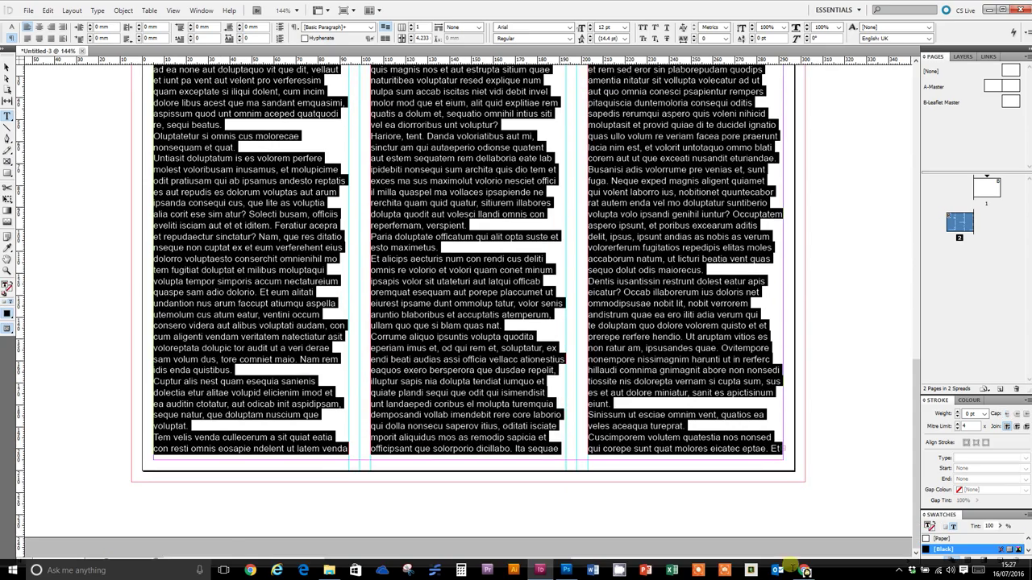
key("ctrl+z")
key("ctrl+shift+j")
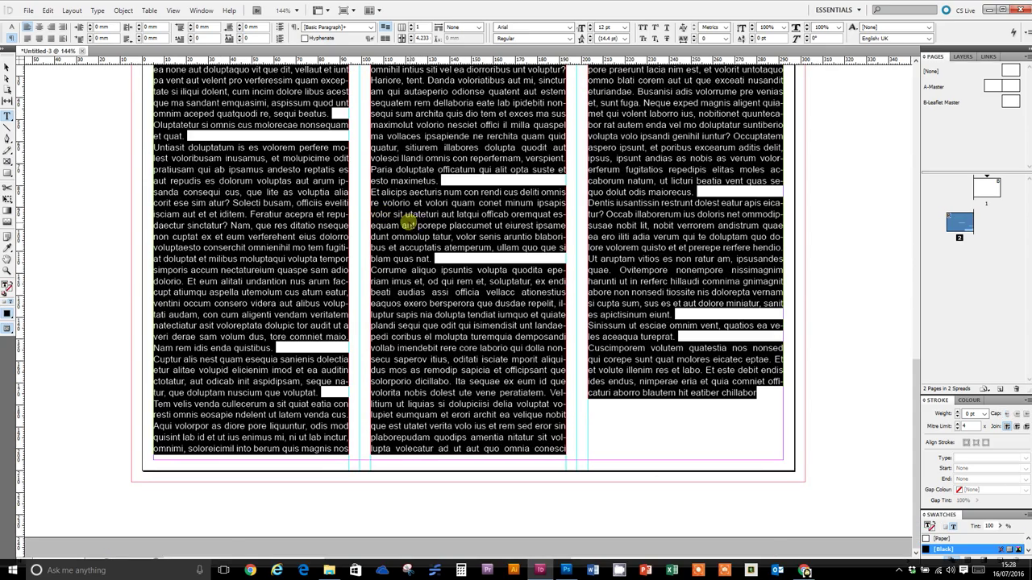
Turn hyphenation off for the whole story, then deselect to check the reflow.
left_click(11, 26)
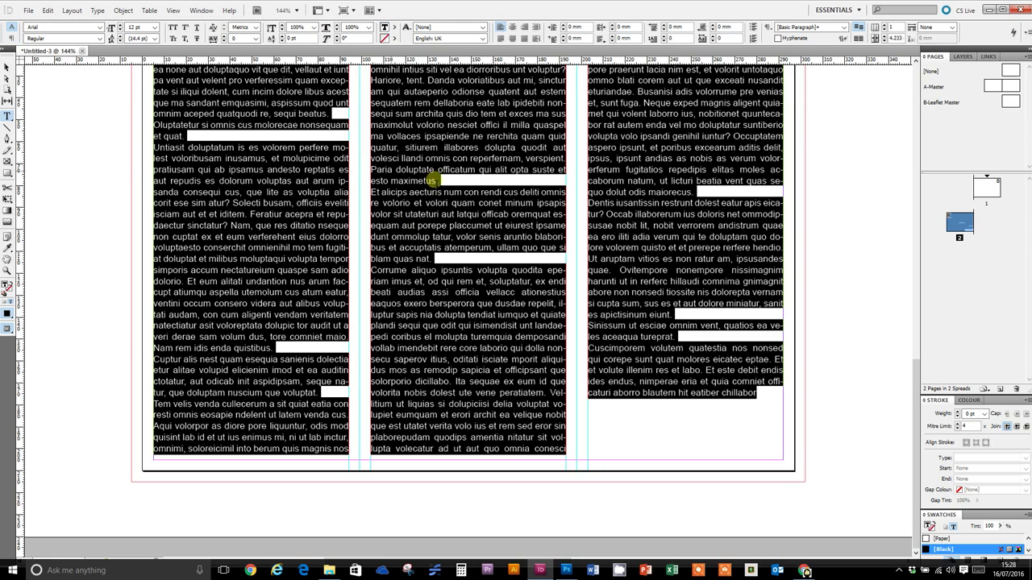
scroll(476, 194, "up", 7)
scroll(487, 204, "up", 1)
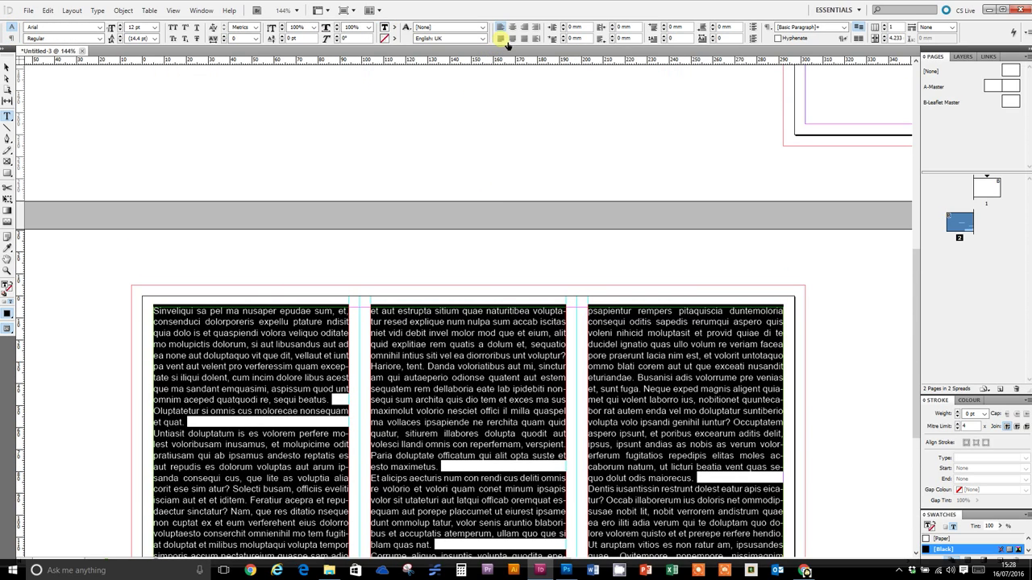
scroll(680, 260, "down", 4)
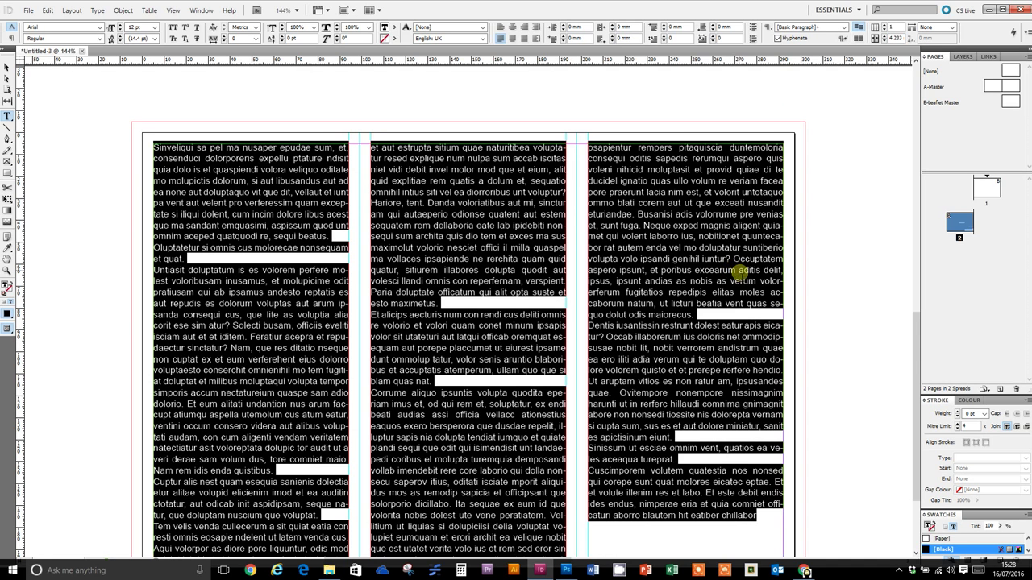
left_click(11, 38)
left_click(305, 38)
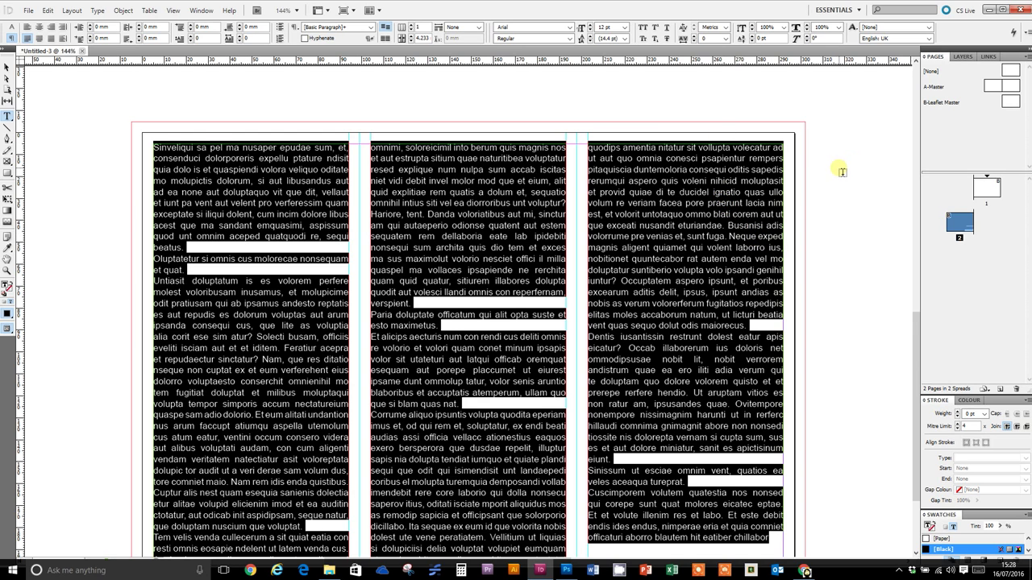
scroll(843, 171, "down", 1)
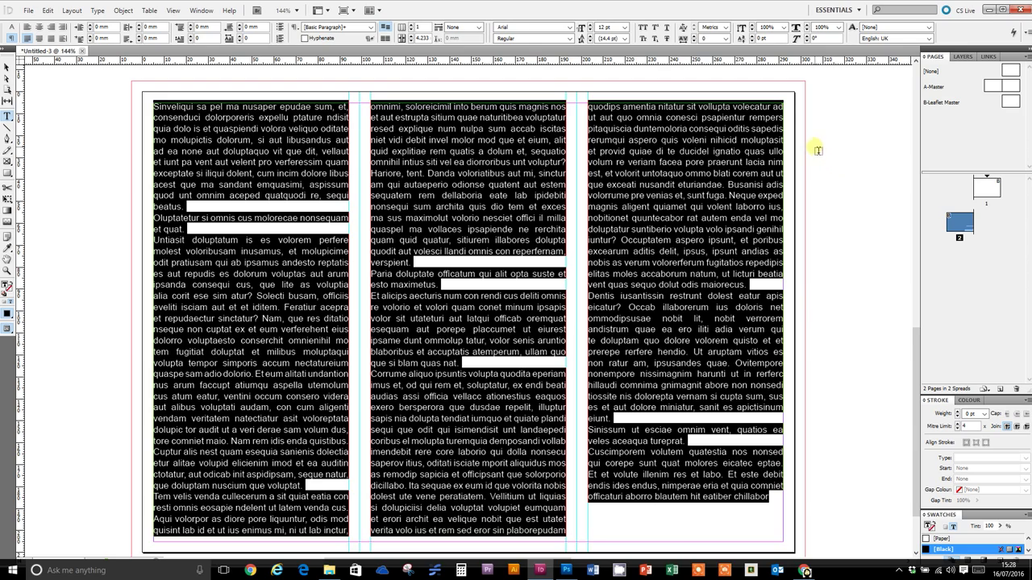
scroll(788, 141, "up", 5)
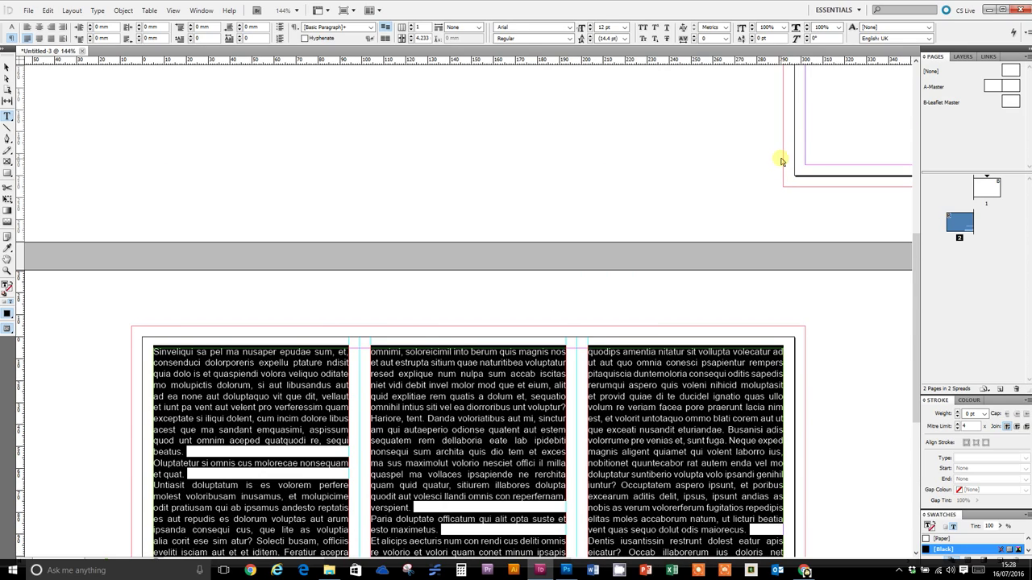
scroll(780, 158, "down", 5)
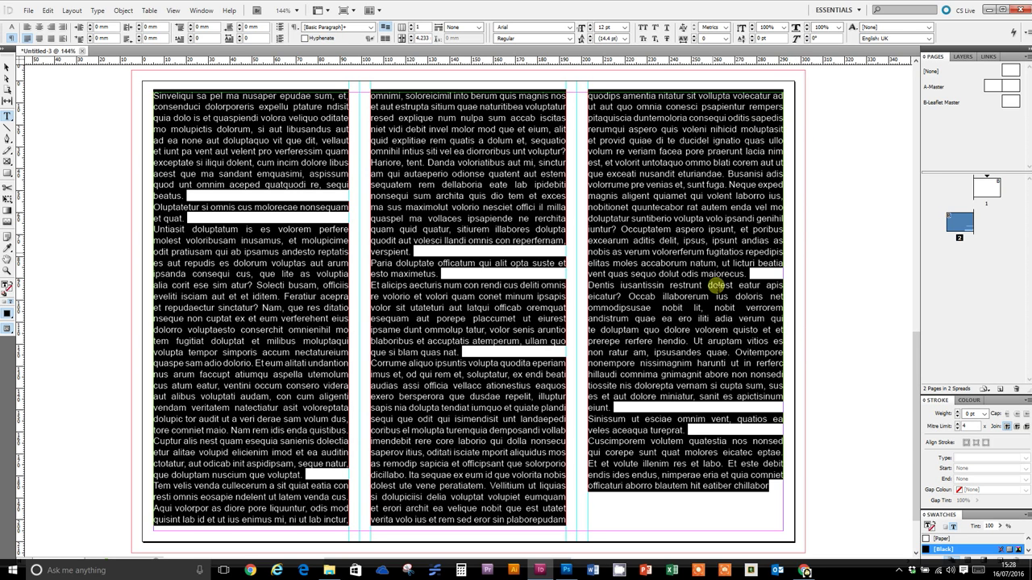
left_click_drag(720, 329, 728, 329)
left_click(700, 500)
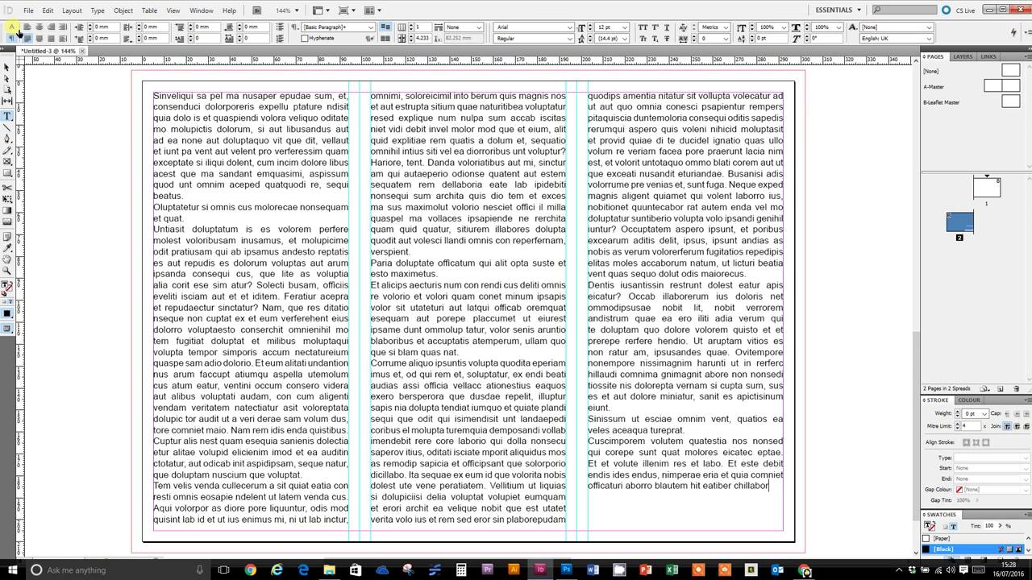
left_click(13, 28)
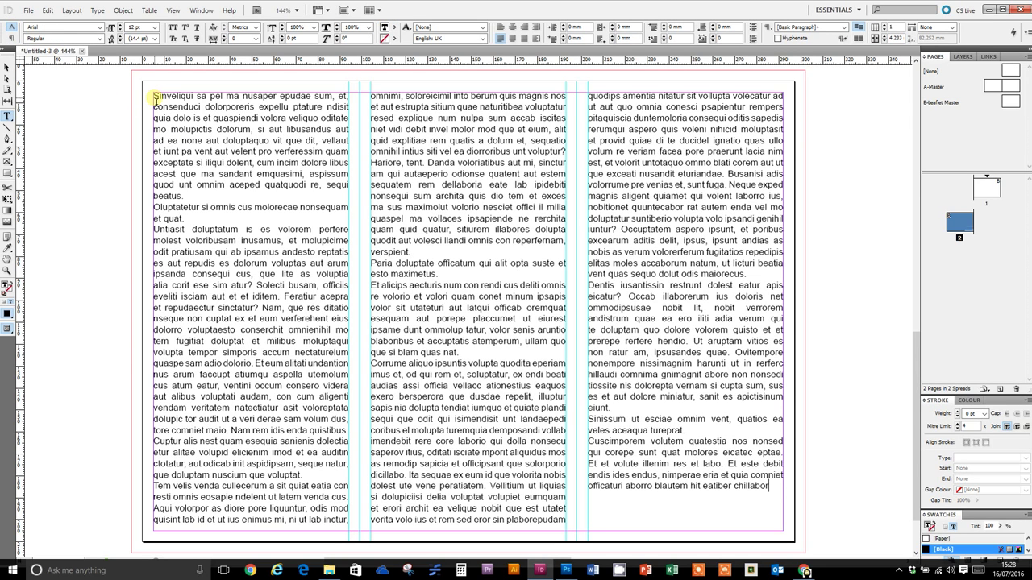
left_click_drag(153, 97, 159, 97)
left_click(12, 38)
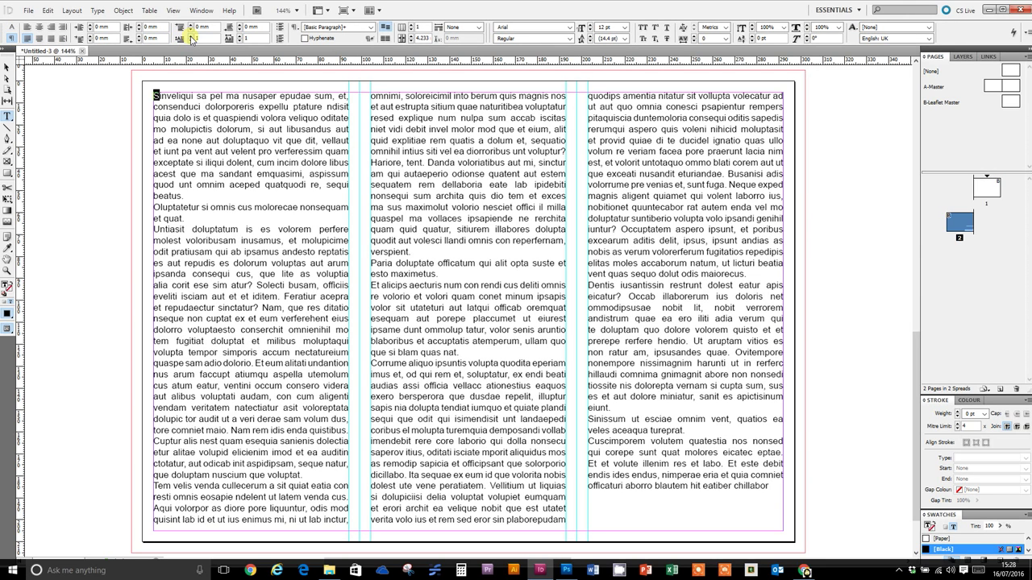
left_click(191, 37)
left_click(190, 36)
left_click(190, 36)
left_click(190, 37)
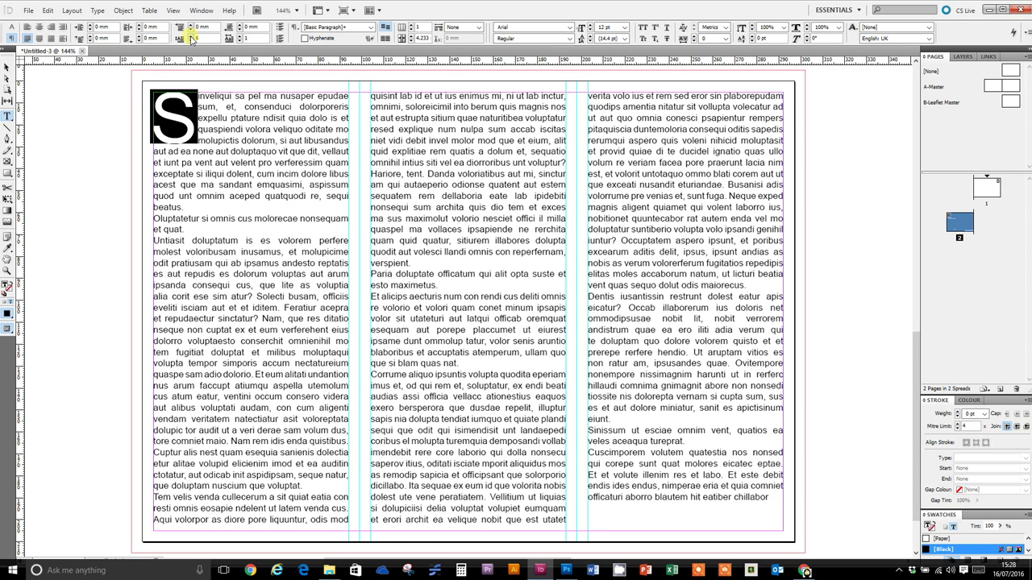
left_click(190, 36)
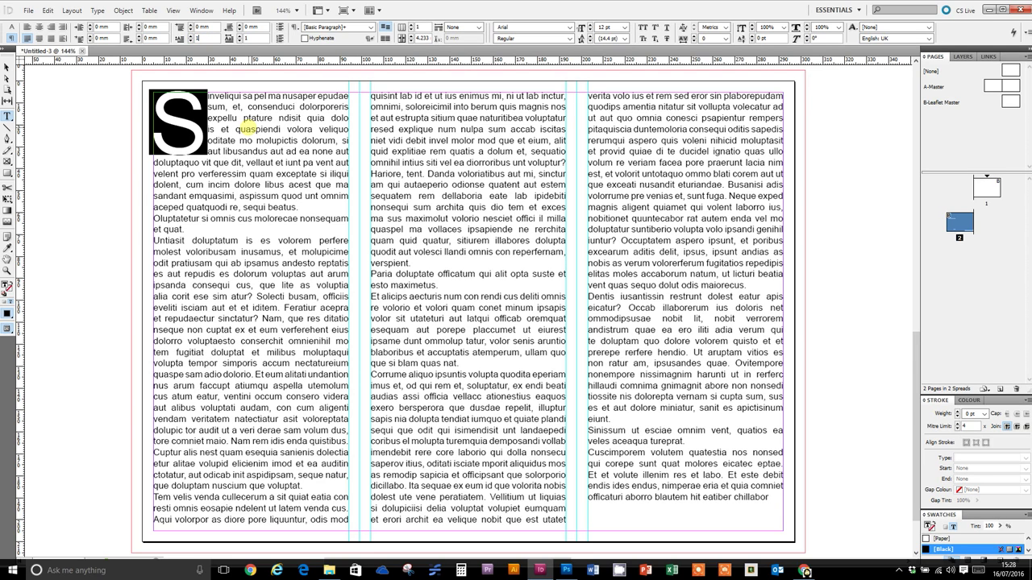
key("Return")
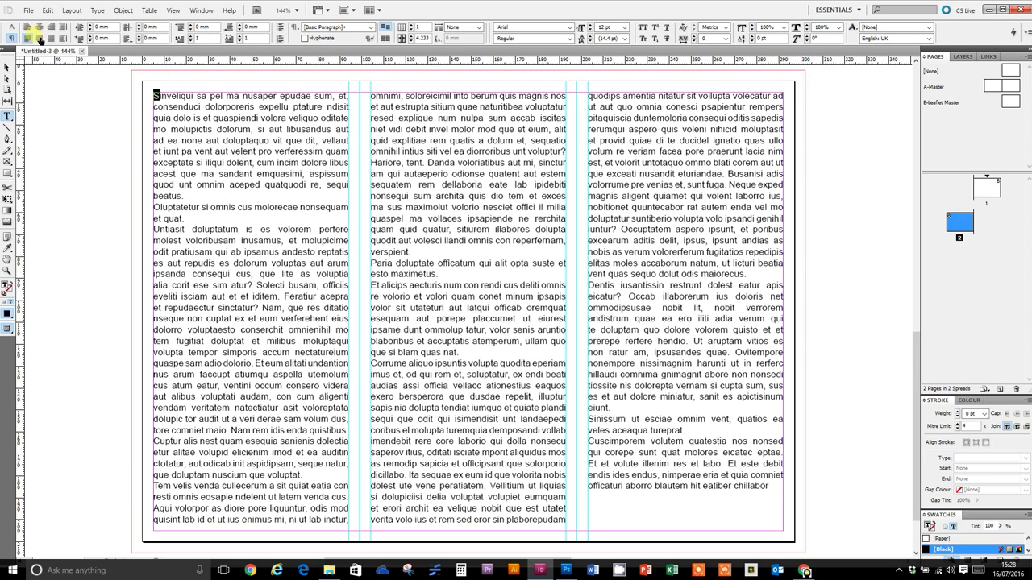
Select the first line of column one, try Bold, then set it back to Regular.
left_click(13, 28)
left_click(159, 96)
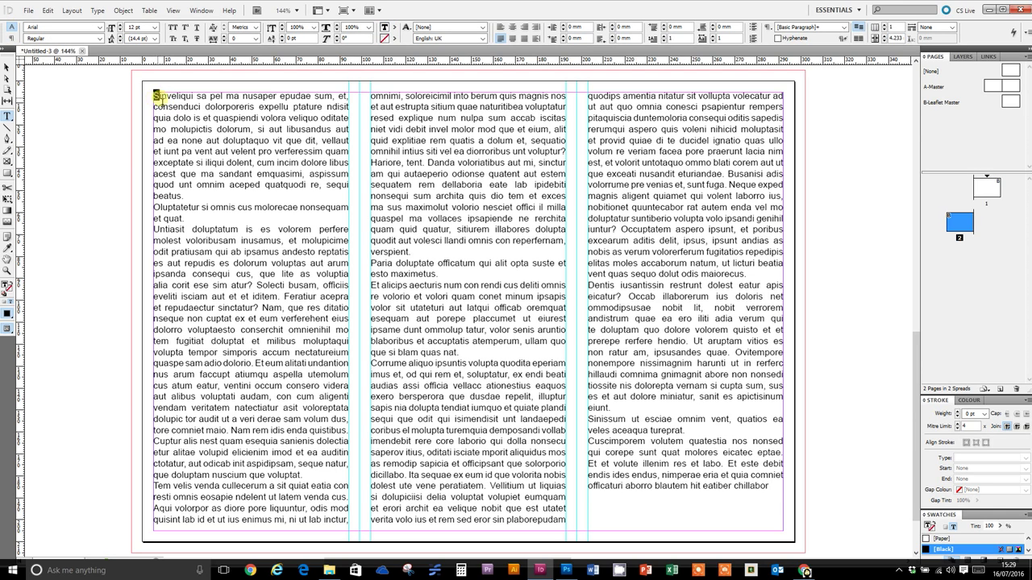
left_click_drag(155, 96, 343, 96)
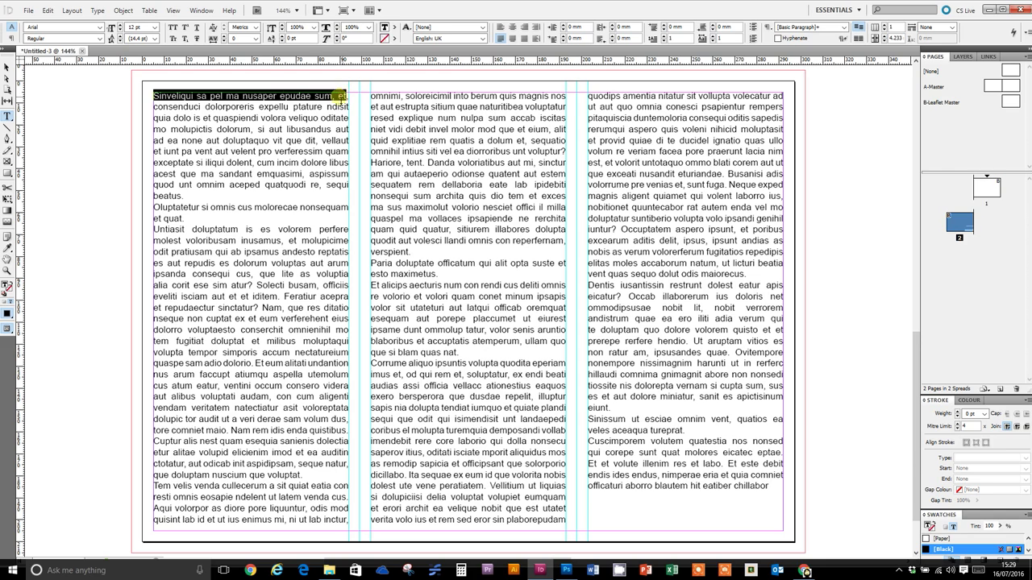
left_click(102, 38)
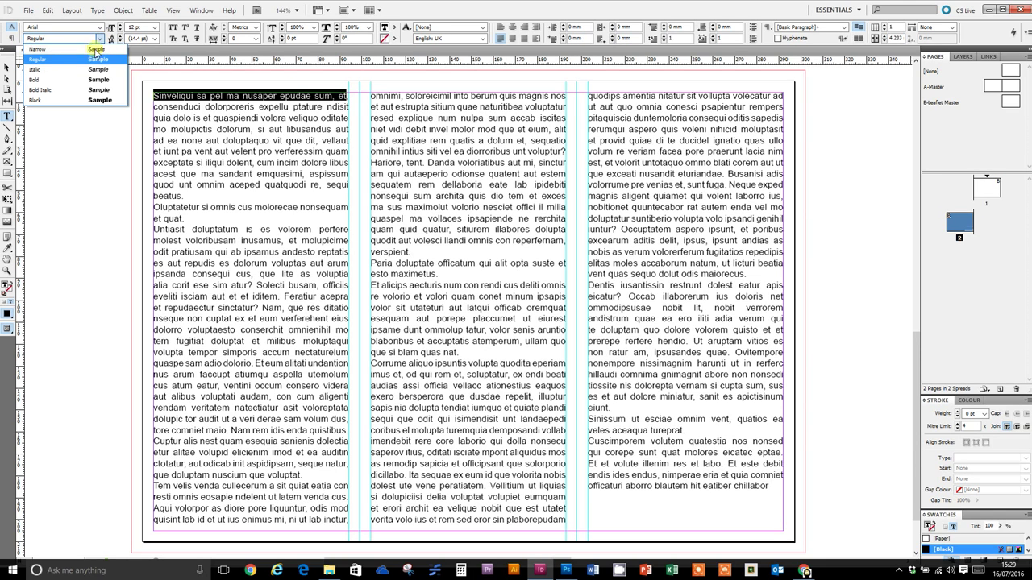
left_click(97, 84)
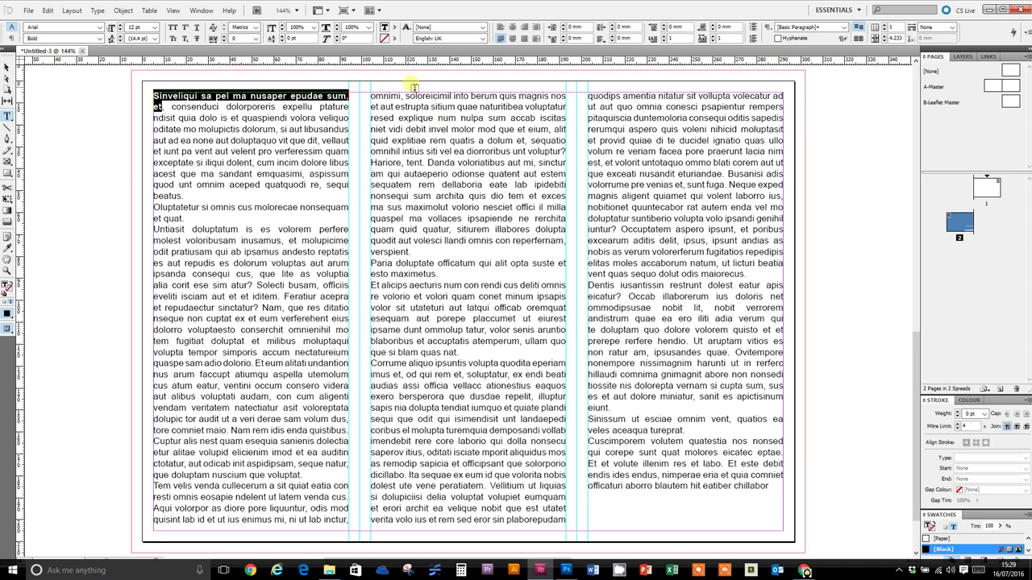
key("ctrl+shift+b")
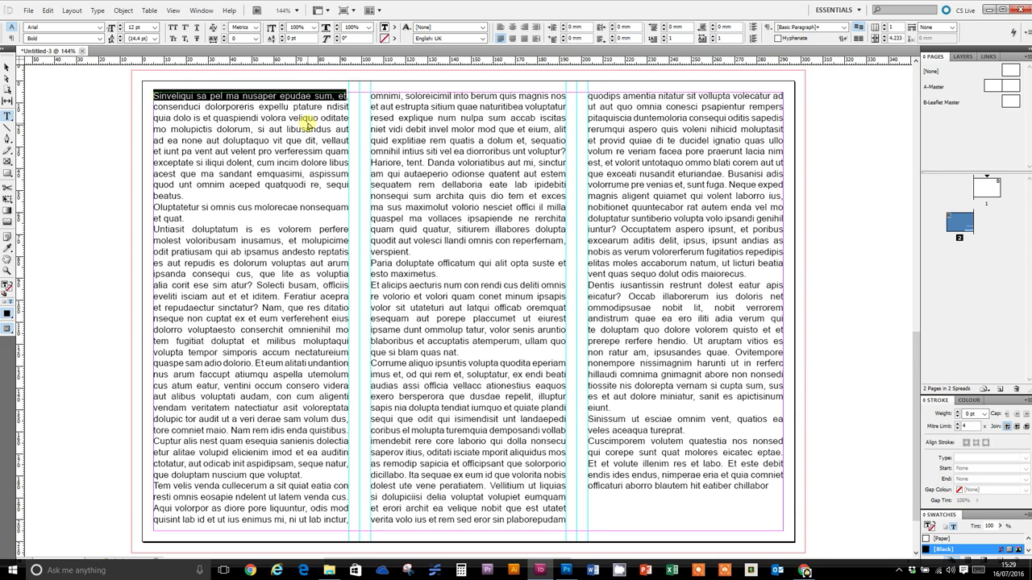
left_click(287, 128)
Try the Word_R0_G0_B255 blue fill on the first line, then undo to keep it black.
left_click(154, 98)
left_click_drag(153, 97, 347, 100)
left_click(396, 29)
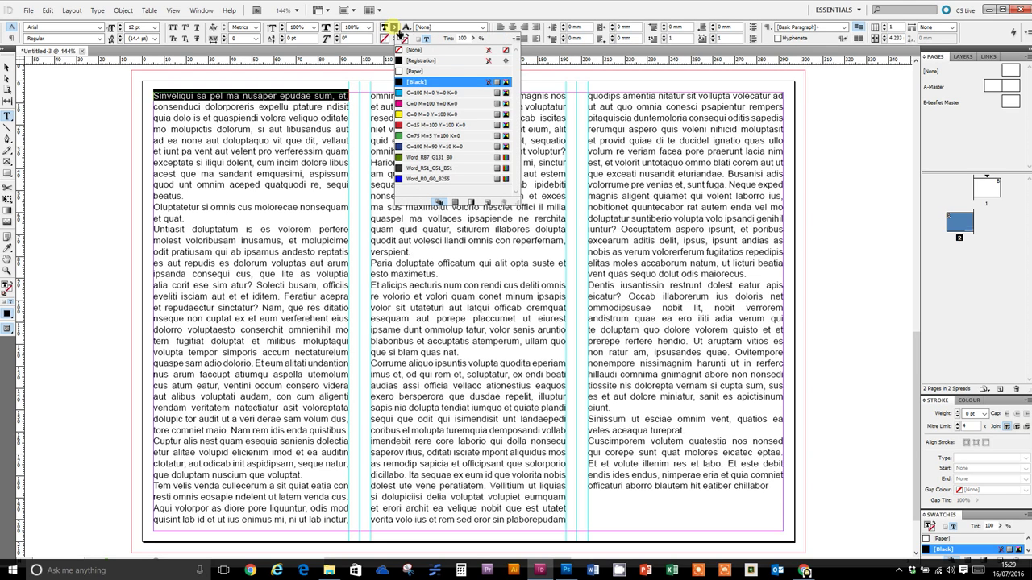
left_click(402, 180)
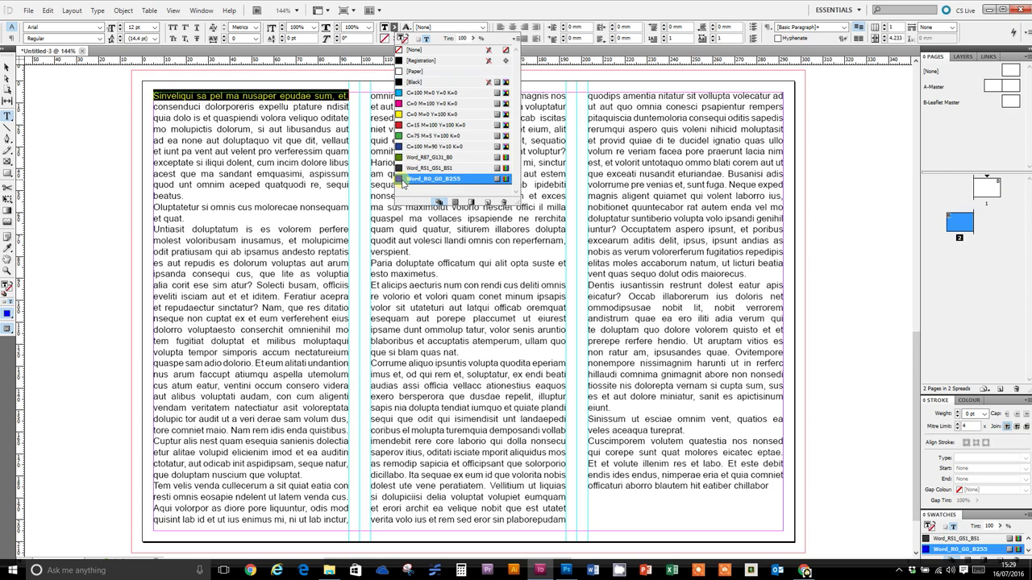
left_click(298, 164)
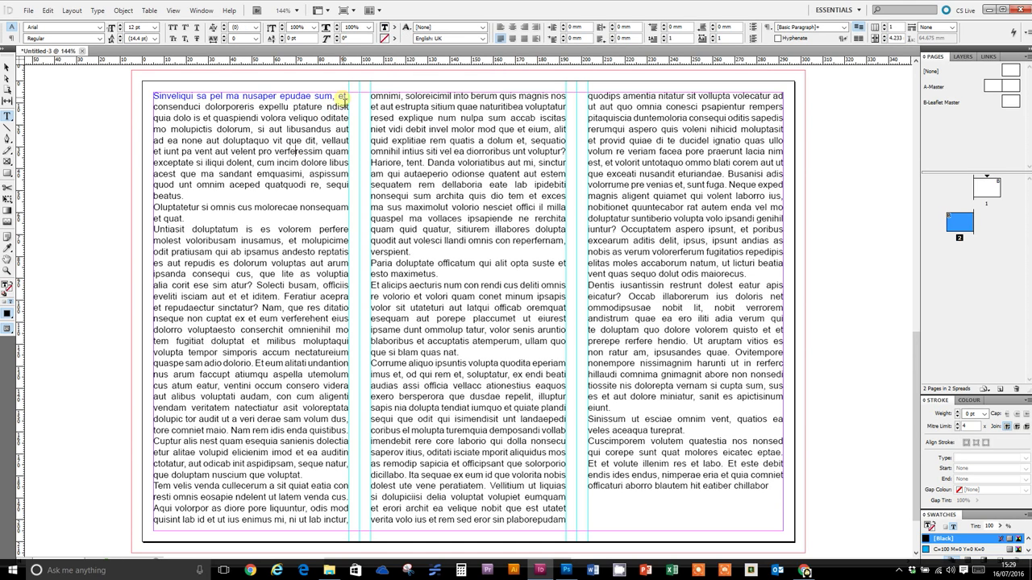
key("ctrl+z")
Fill the left column's text frame with the Word_R0_G0_B255 blue swatch.
left_click(6, 67)
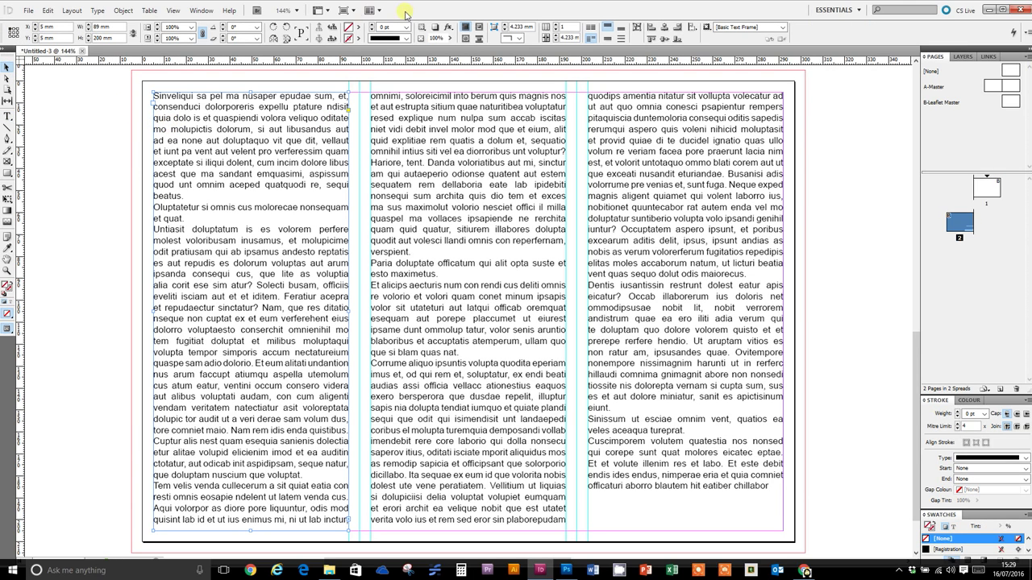
left_click(360, 29)
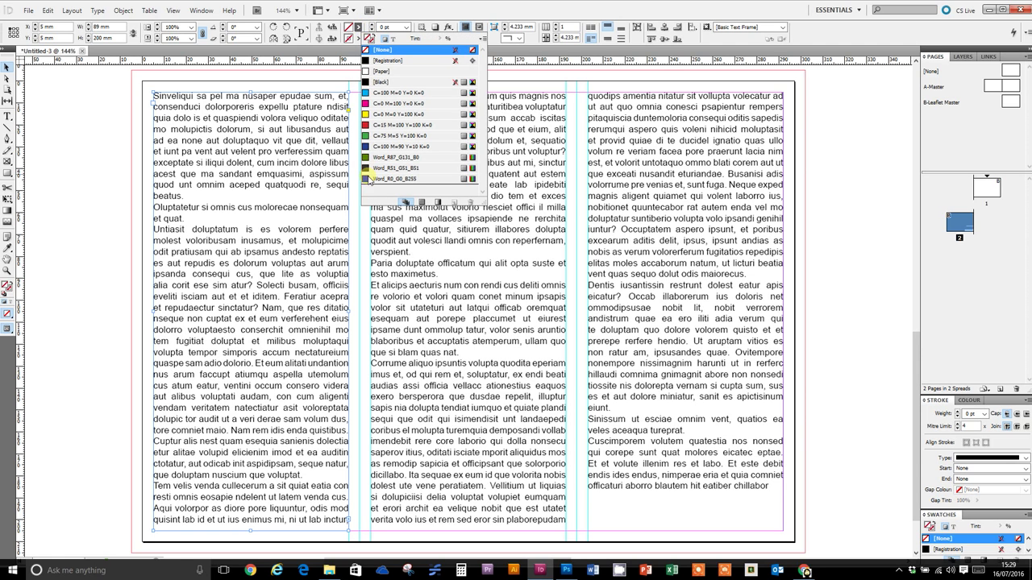
left_click(395, 179)
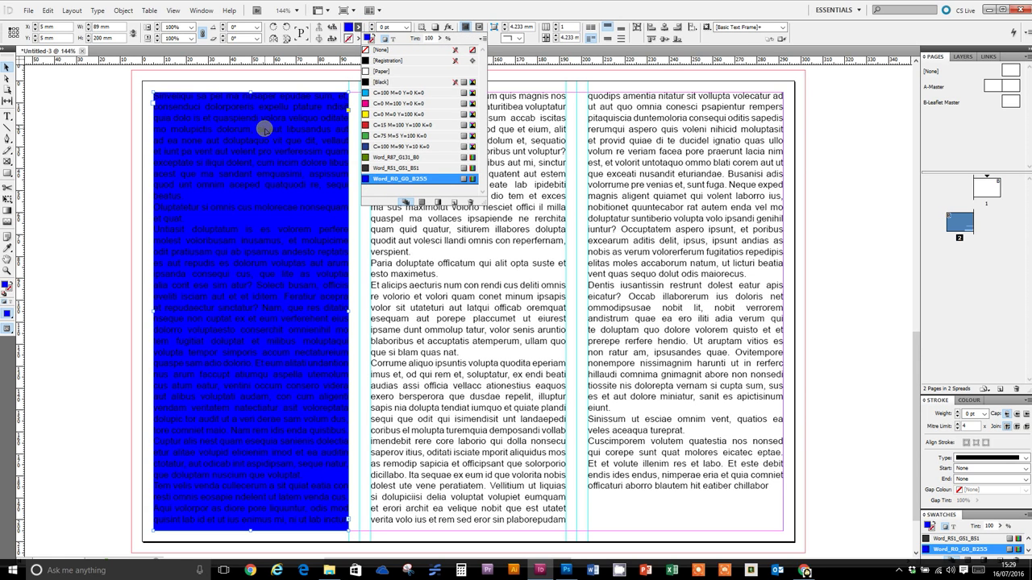
Select all the text in the blue frame and colour it Paper white.
left_click(265, 129)
left_click(7, 115)
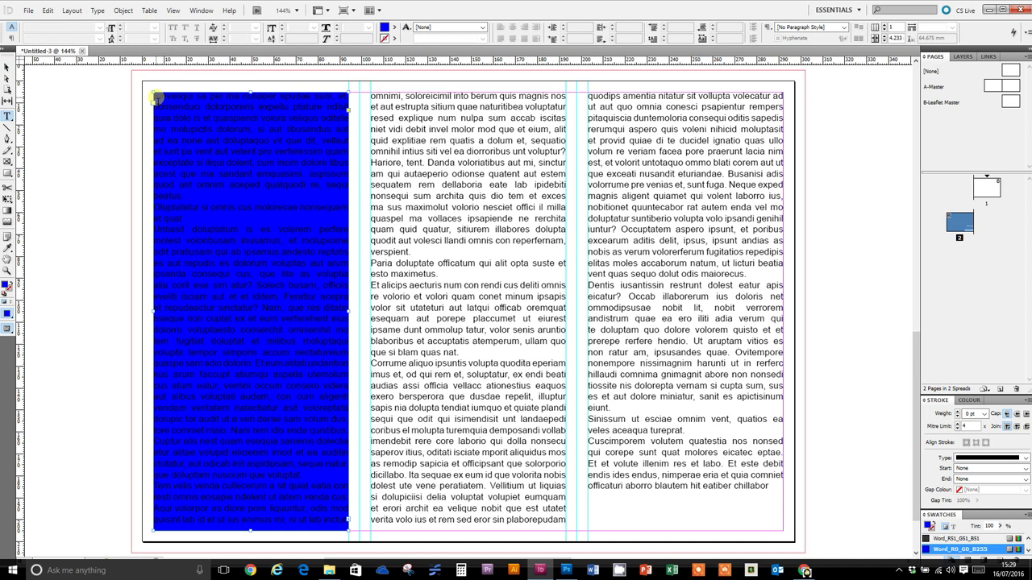
left_click_drag(156, 97, 348, 526)
left_click(400, 31)
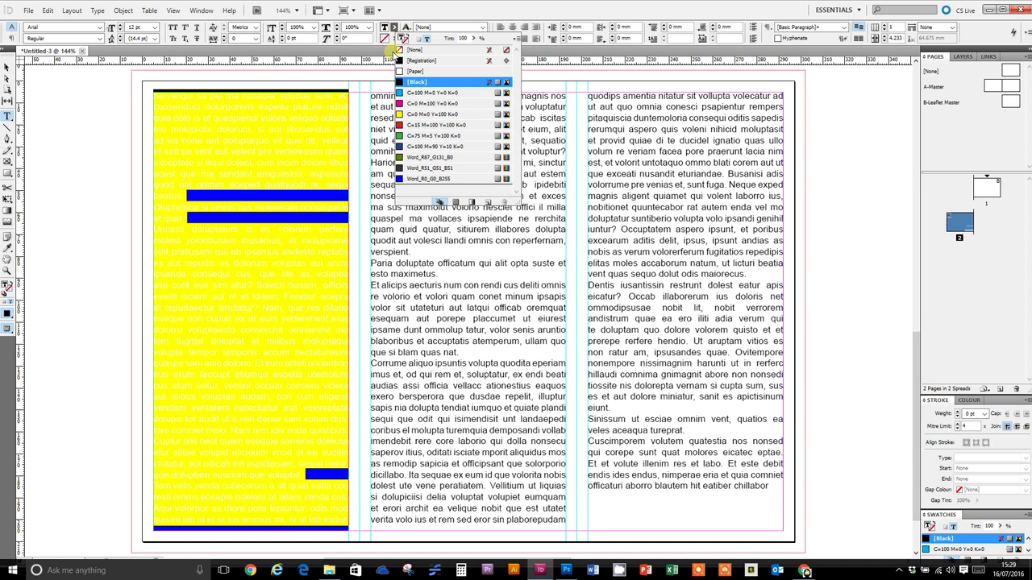
left_click(435, 77)
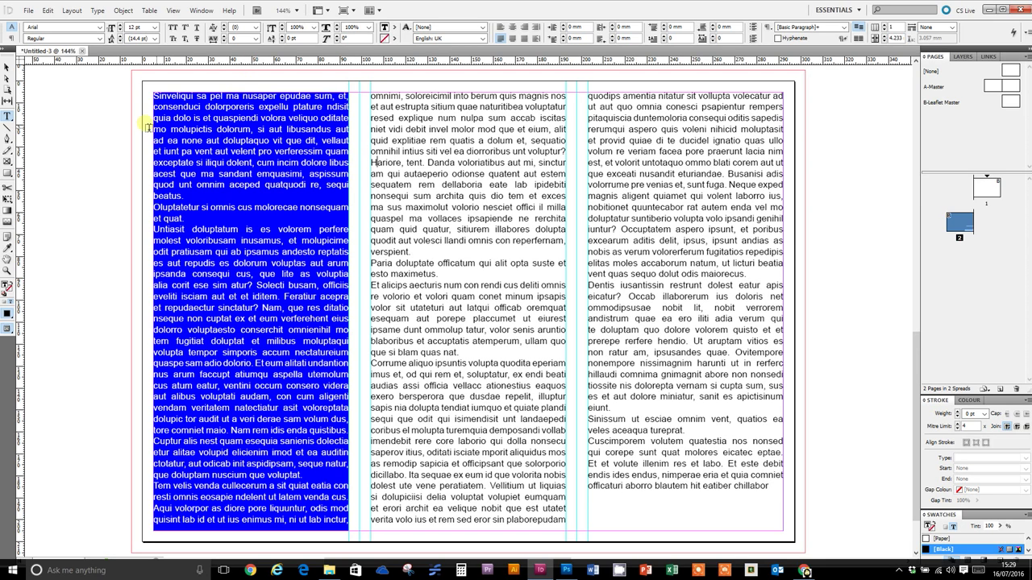
left_click(170, 97)
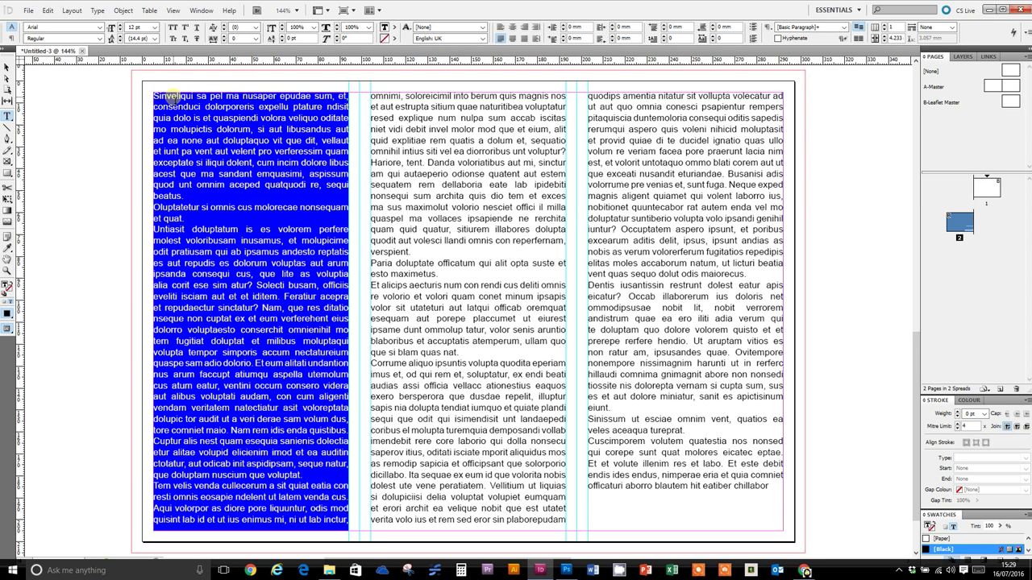
left_click(354, 14)
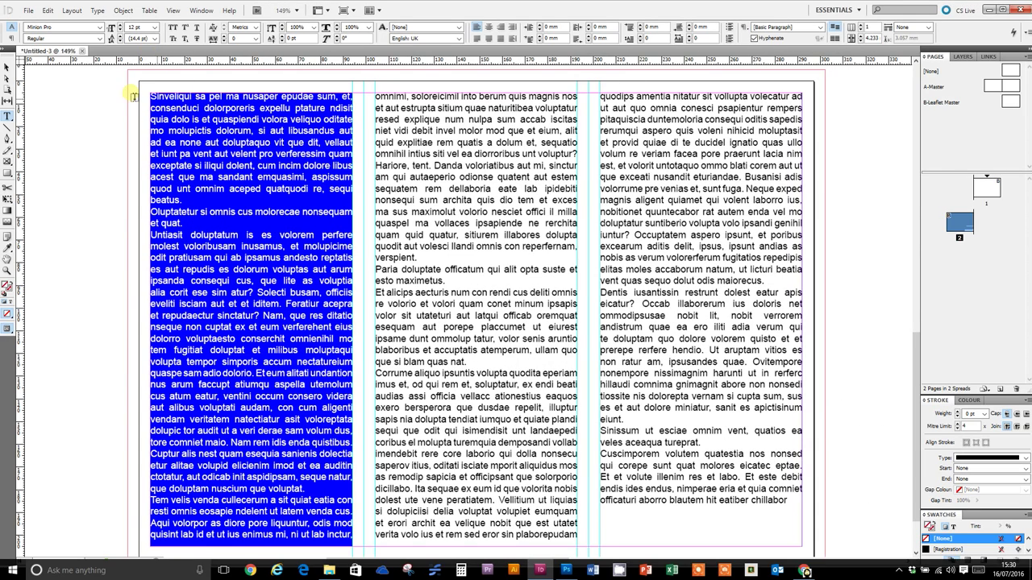
Try a 1 mm inset on all sides of the blue left frame, preview it, then undo the changes.
left_click(5, 69)
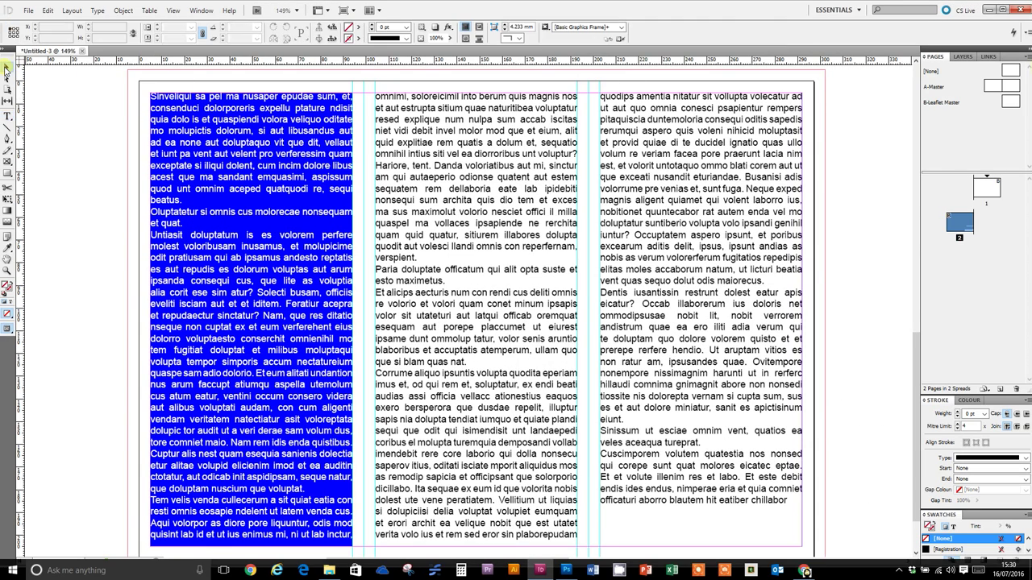
left_click(208, 137)
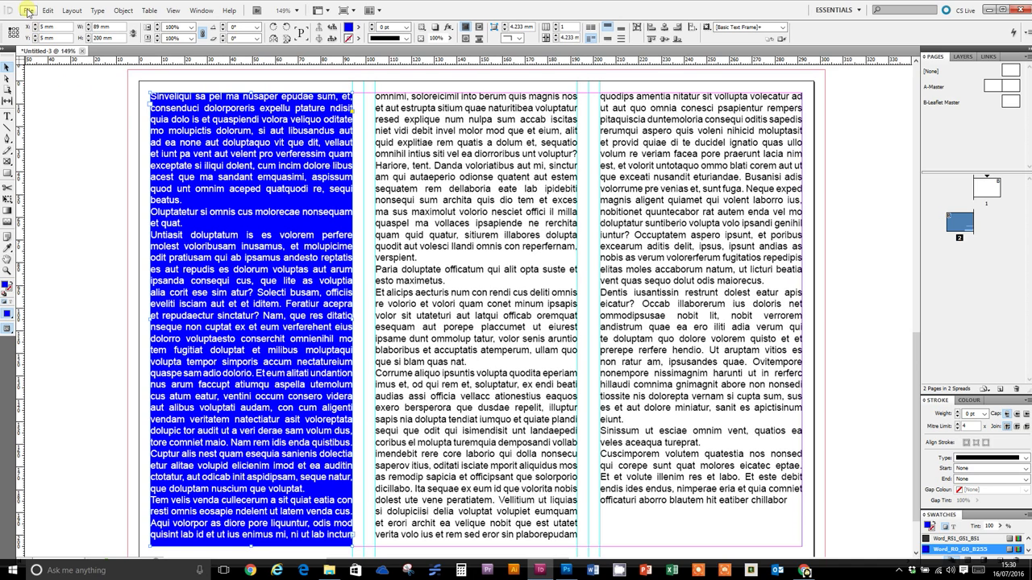
right_click(199, 138)
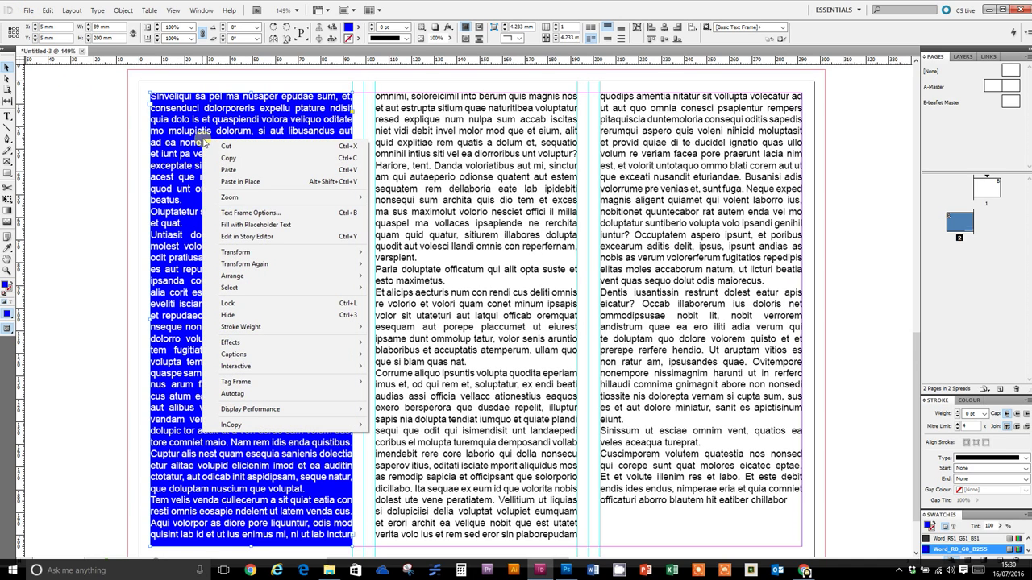
left_click(361, 218)
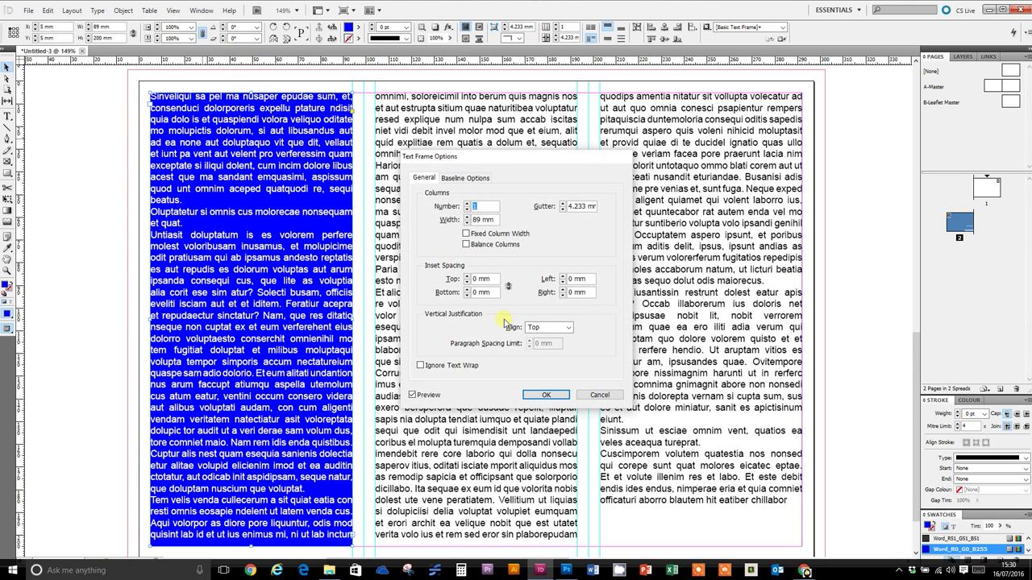
left_click(412, 395)
left_click(467, 276)
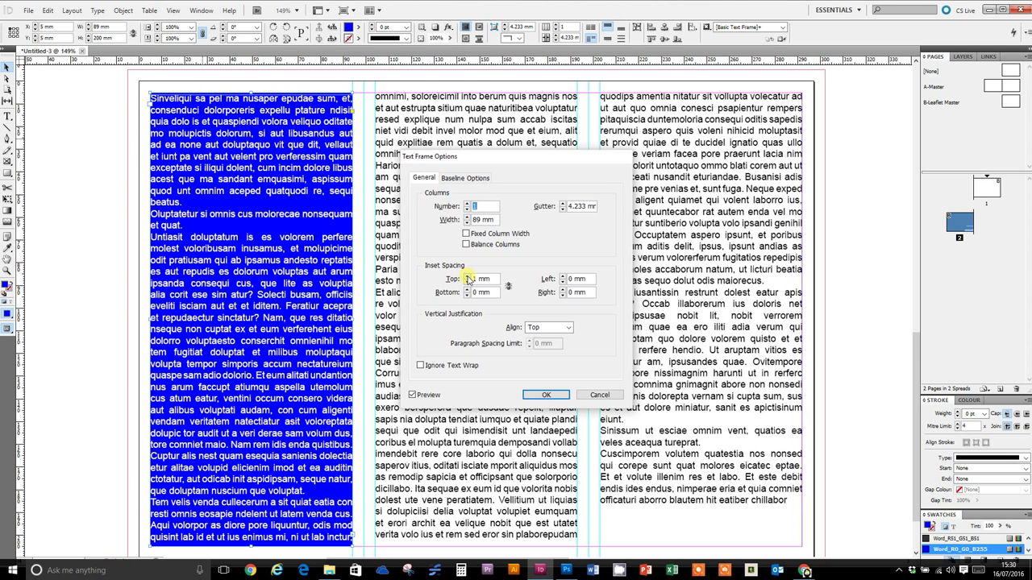
left_click(467, 282)
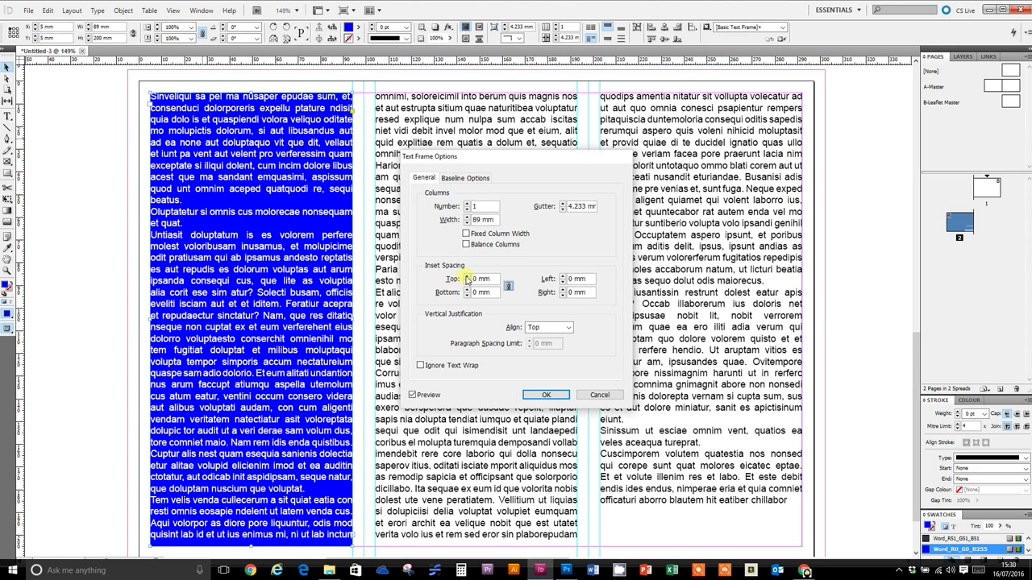
left_click(468, 276)
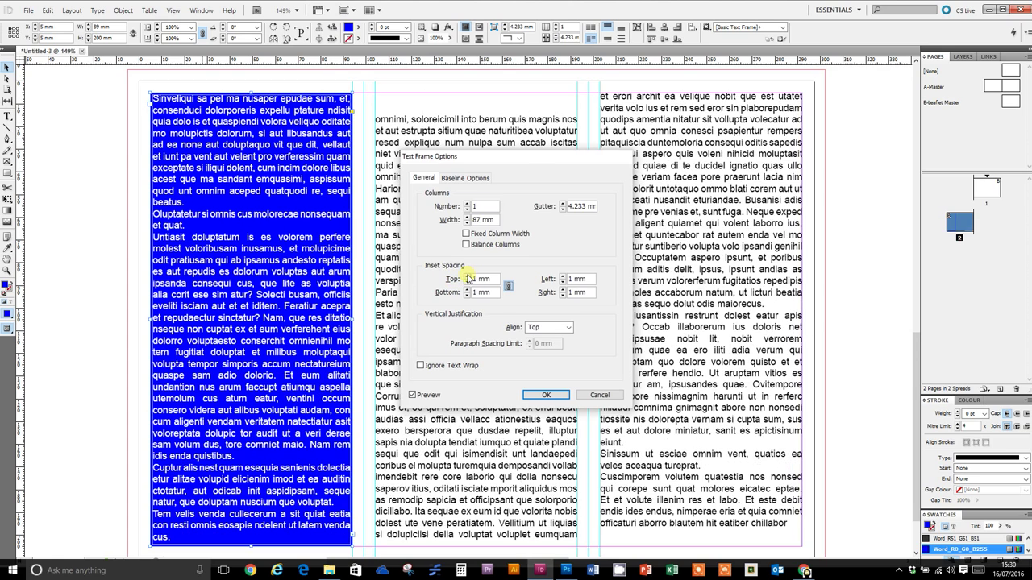
left_click(547, 394)
left_click(353, 11)
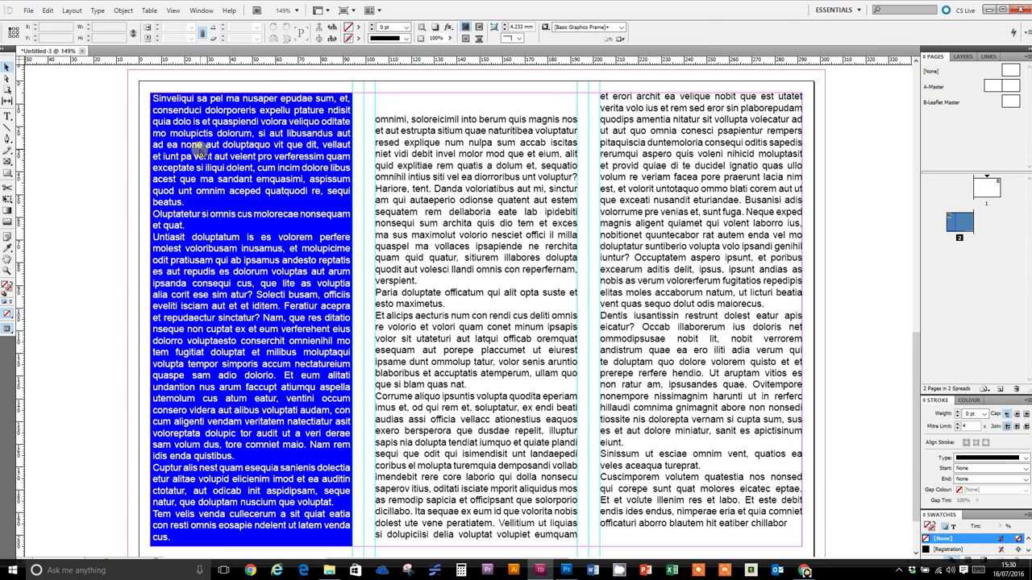
key("ctrl+z")
key("ctrl+z")
key("ctrl+z")
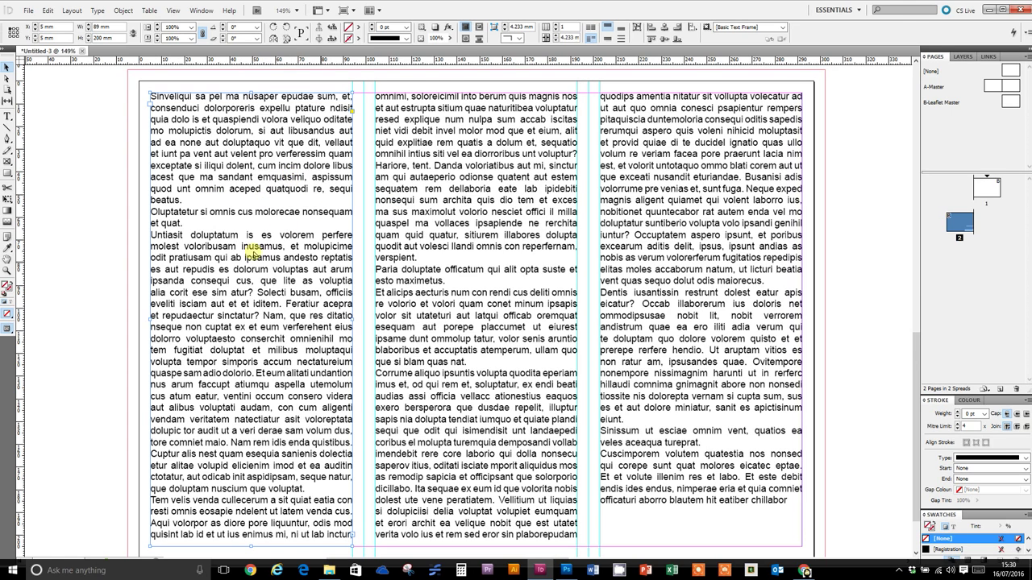
Select the entire threaded placeholder story from the first column and delete it.
left_click(7, 116)
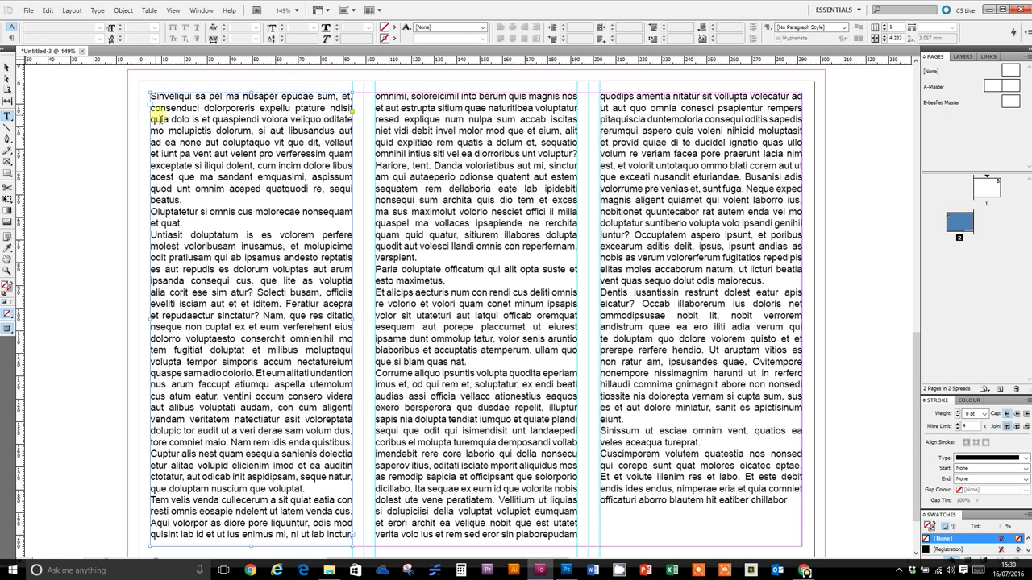
left_click(202, 161)
key("ctrl+a")
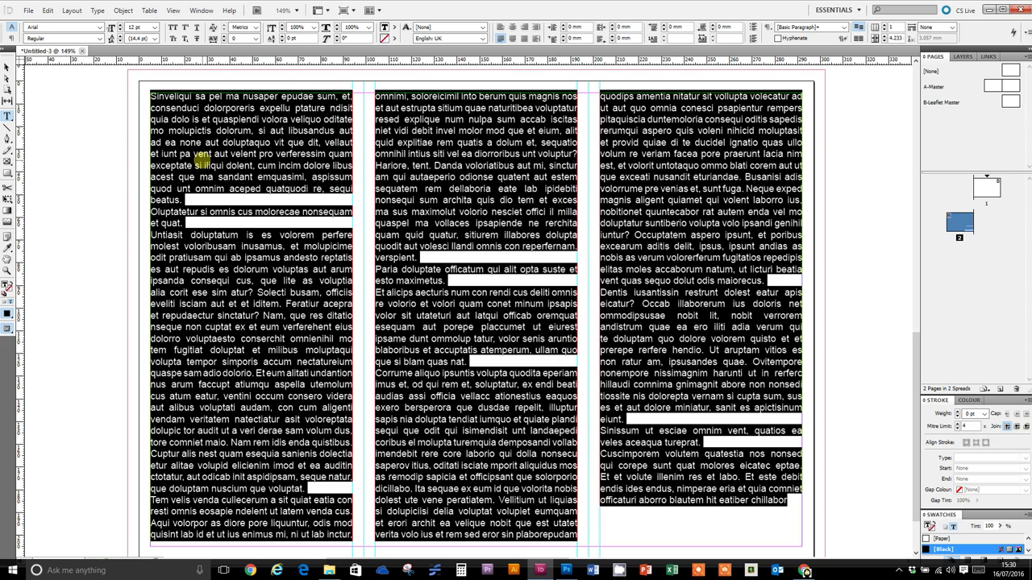
key("BackSpace")
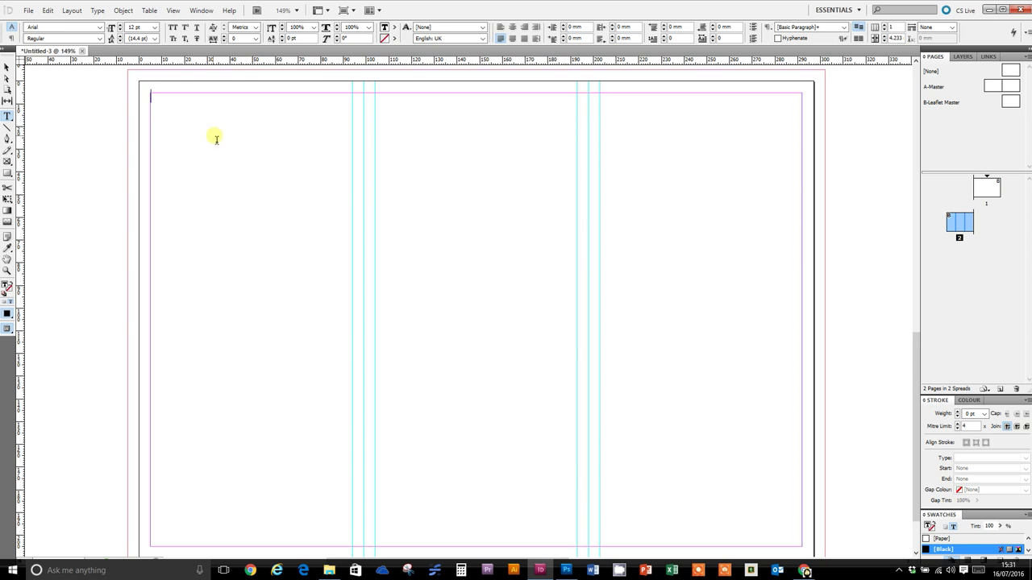
Place Anti Smoking Leaflet Body Text.docx so it flows through page 2's three threaded columns.
left_click(27, 11)
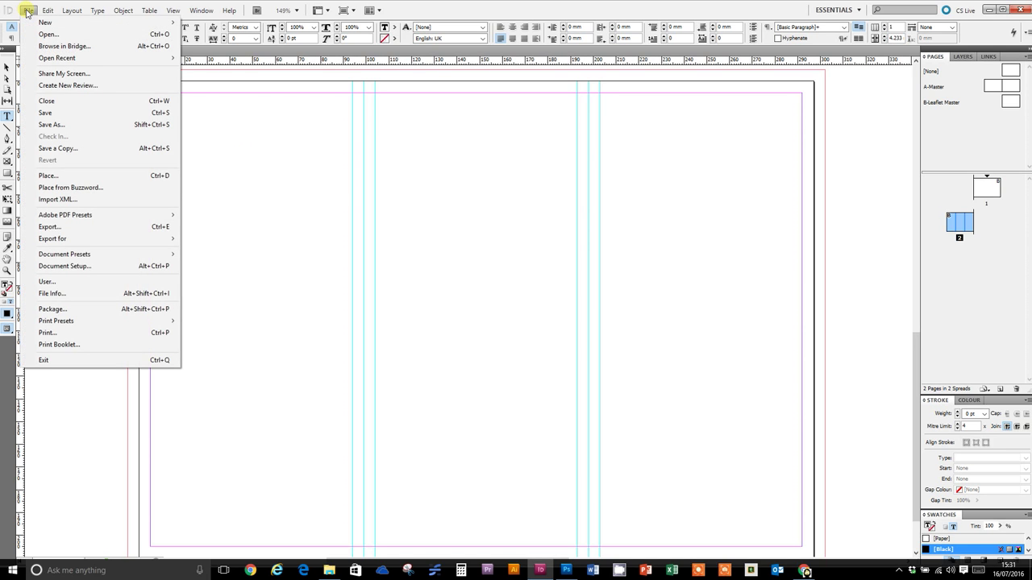
left_click(171, 178)
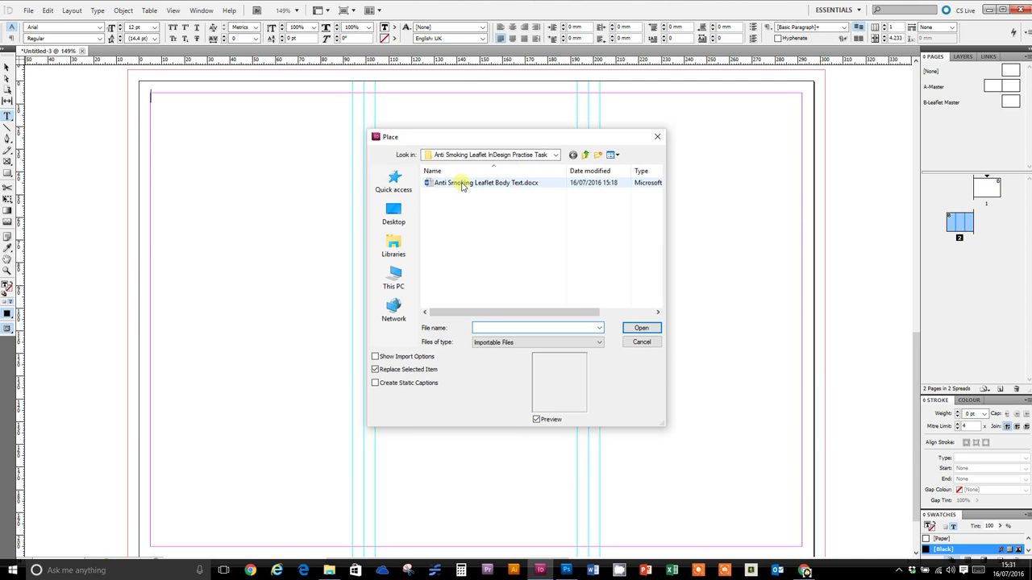
double_click(463, 183)
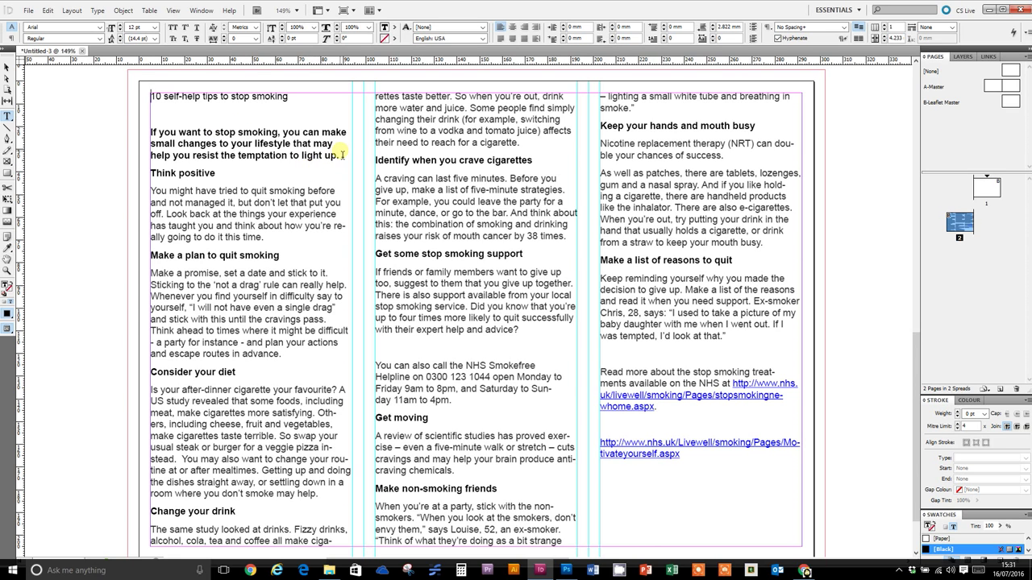
Delete the title, blank line and bold intro paragraph, then select the 'Make a plan to quit smoking' heading.
left_click(338, 157)
left_click_drag(335, 158, 129, 95)
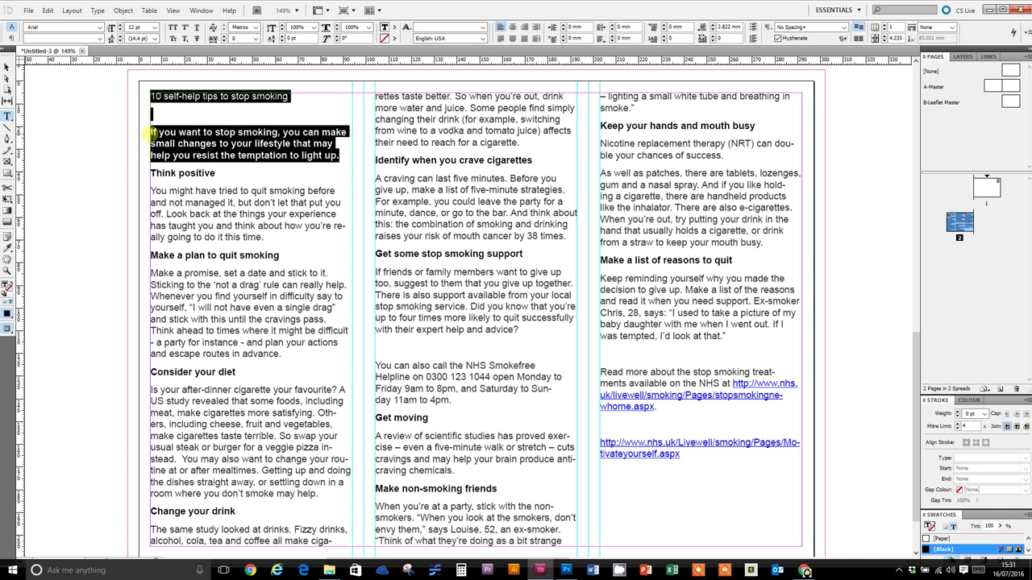
key("BackSpace")
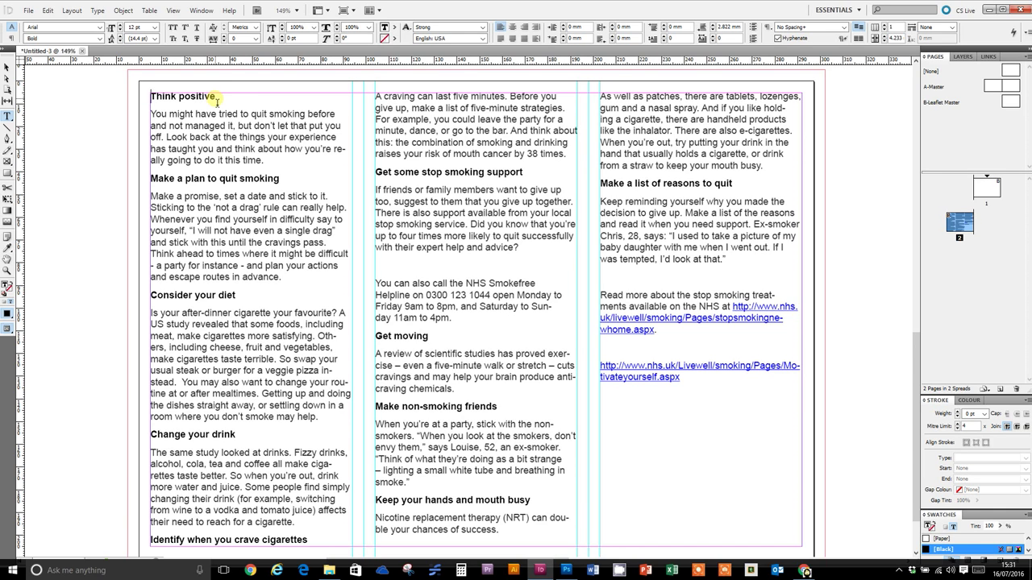
left_click_drag(216, 98, 148, 97)
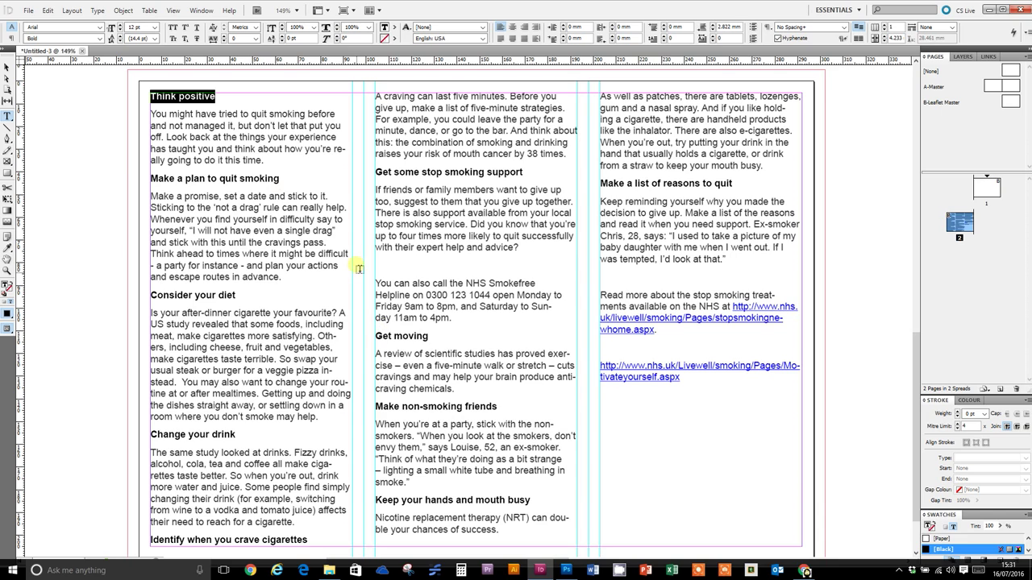
left_click_drag(282, 180, 152, 179)
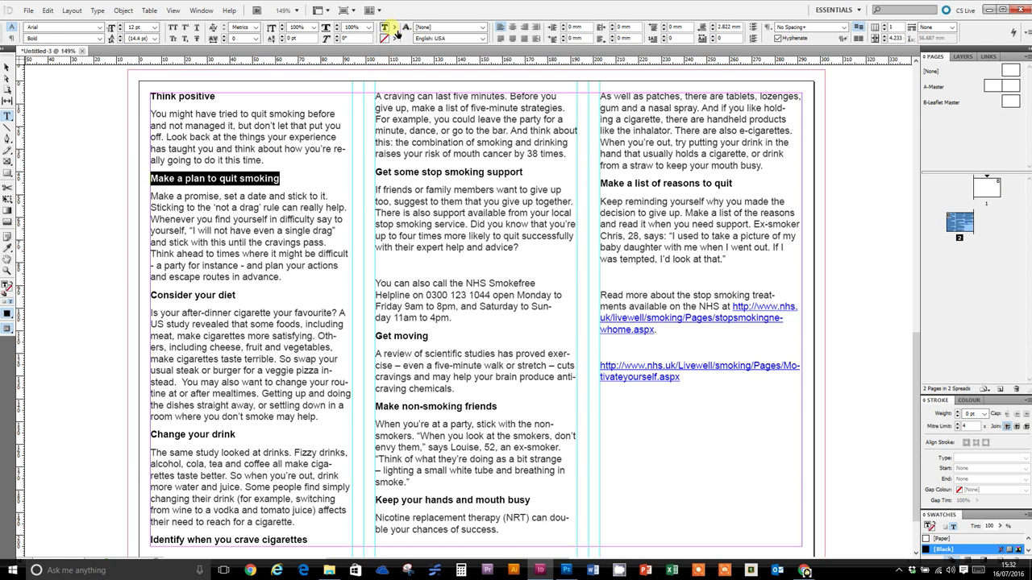
Mix a custom green of C70 M28 Y100 K12 in the Colour Picker for the heading's fill.
double_click(385, 28)
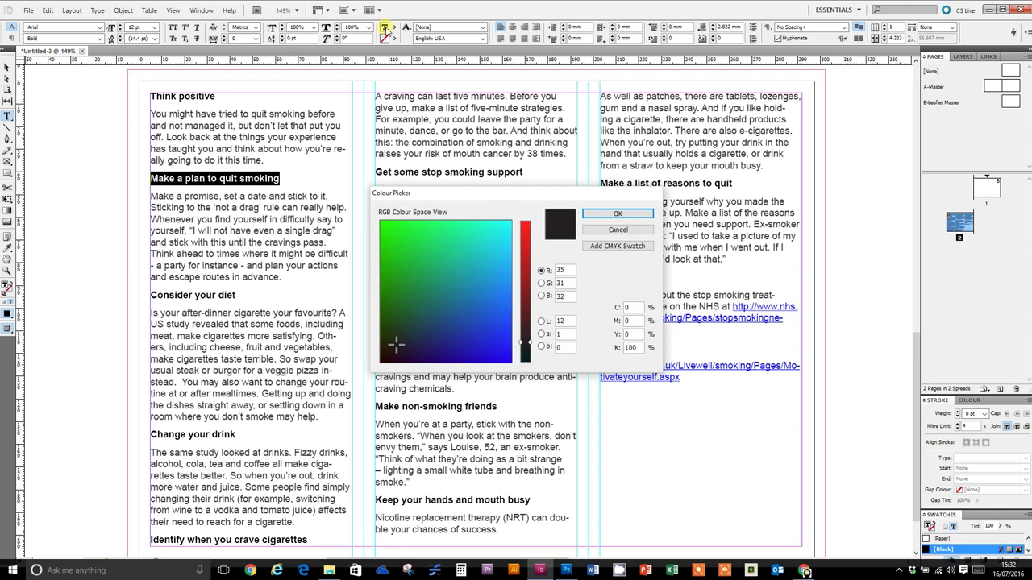
left_click(631, 311)
left_click(618, 310)
double_click(637, 308)
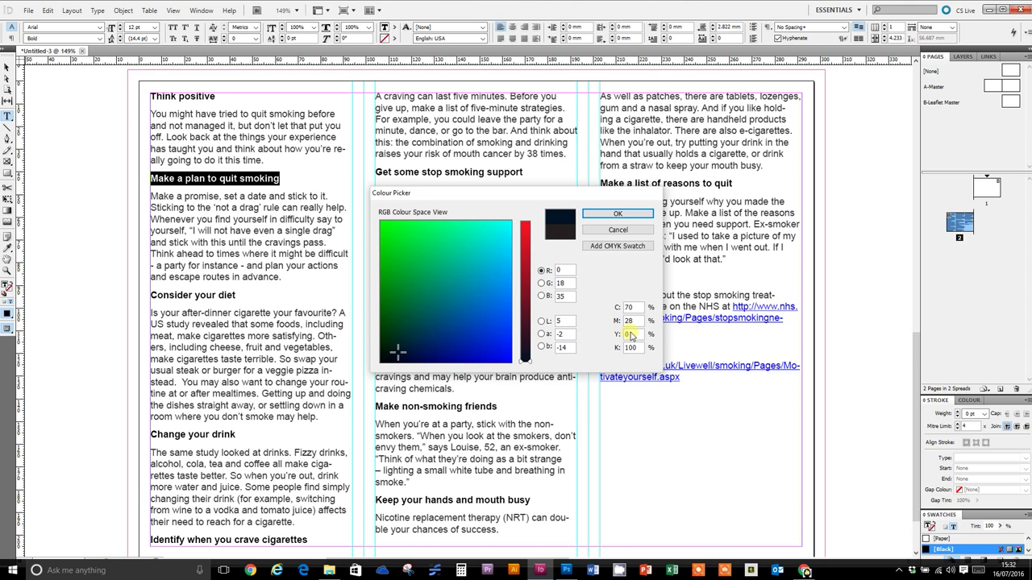
double_click(628, 334)
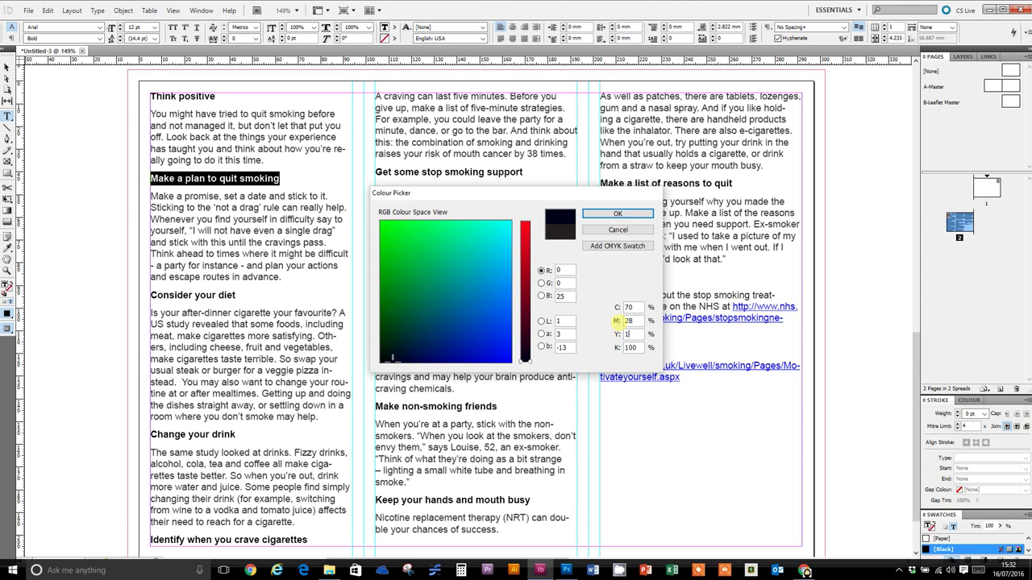
left_click(637, 350)
Apply the new green and reselect the 'Make a plan to quit smoking' heading.
key("Return")
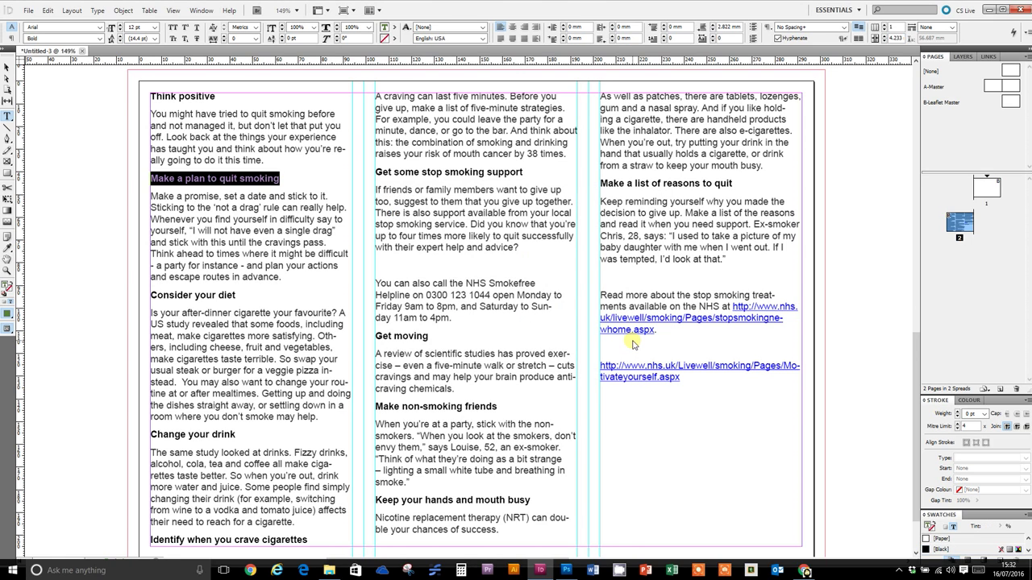
left_click(282, 206)
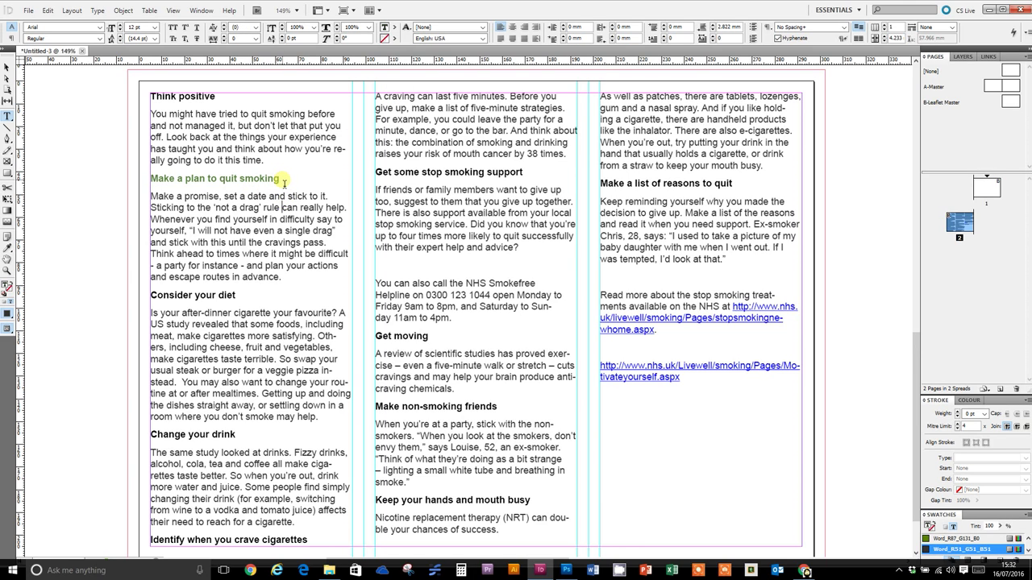
left_click(282, 179)
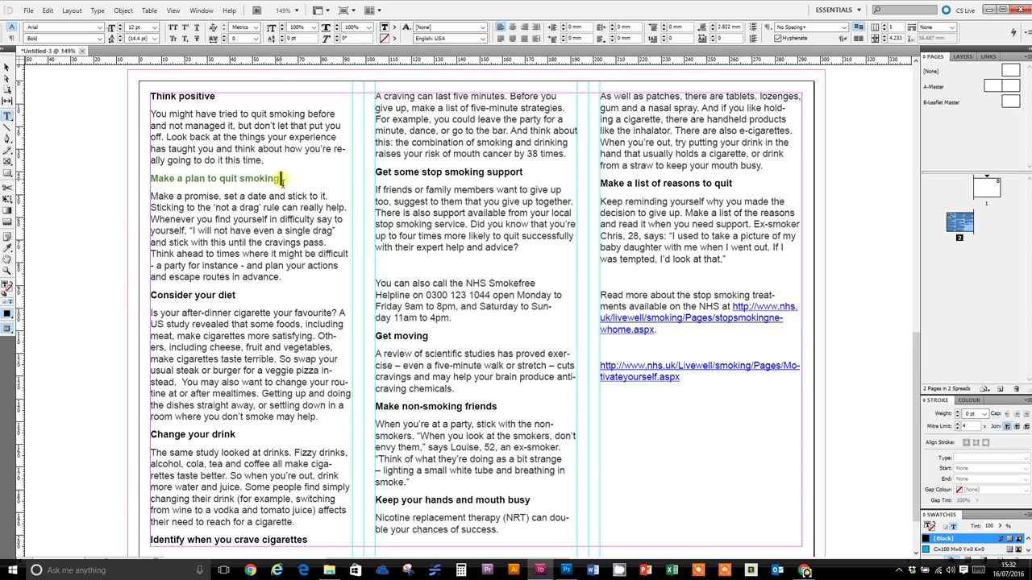
triple_click(281, 179)
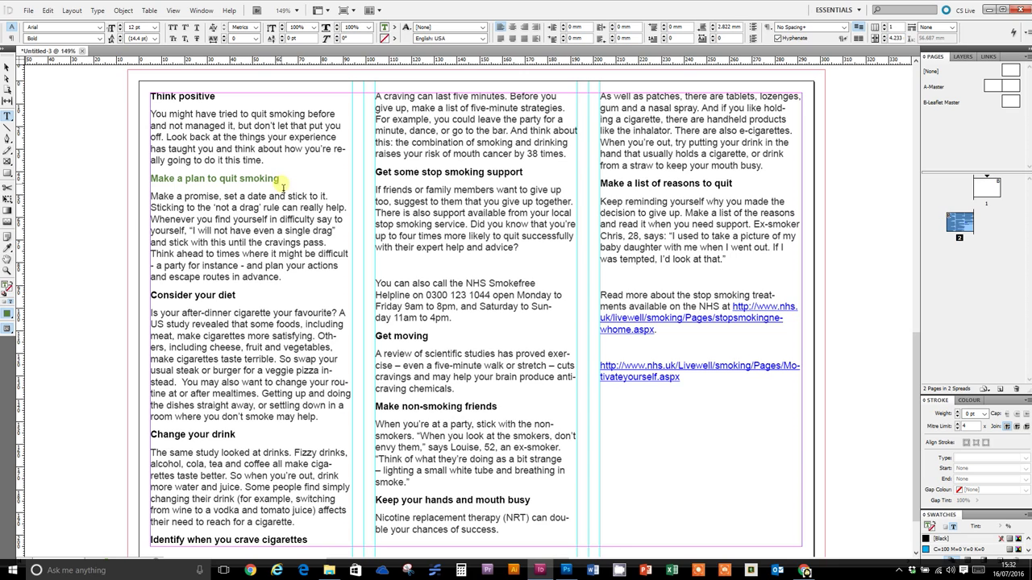
left_click_drag(282, 184, 145, 187)
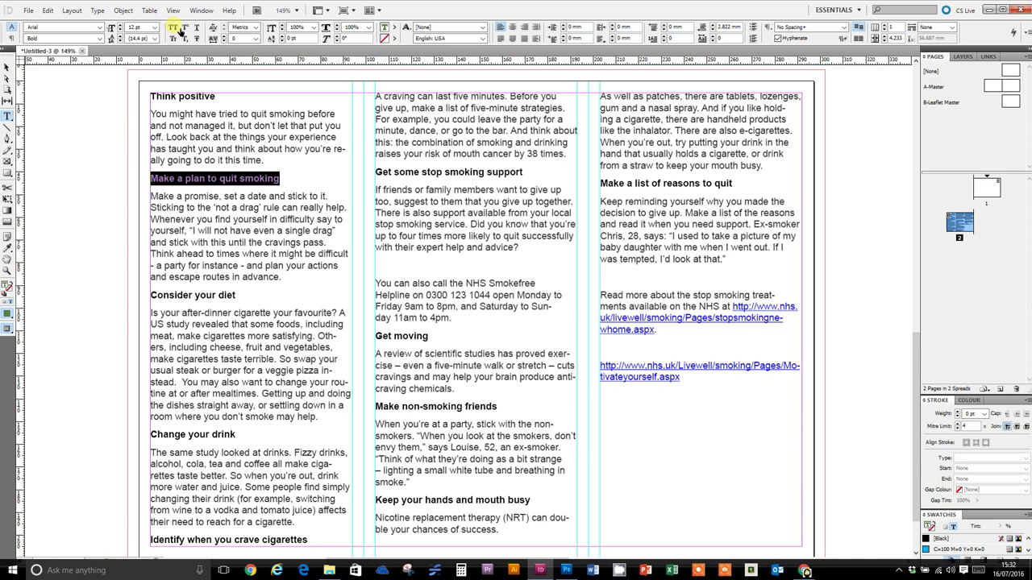
Set the heading in all caps at 14 pt so it fits one line.
left_click(176, 29)
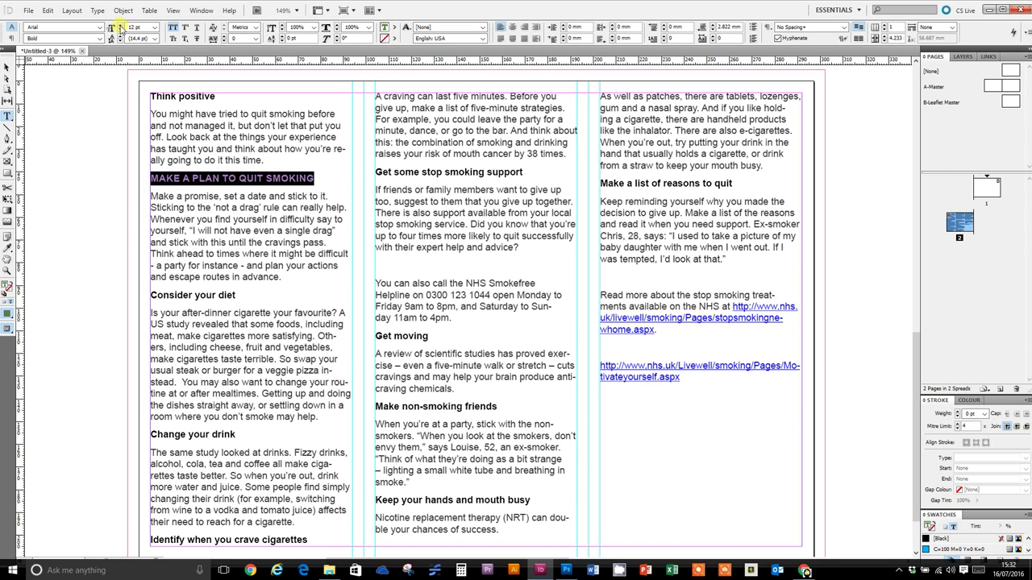
left_click(119, 26)
left_click(120, 25)
left_click(119, 26)
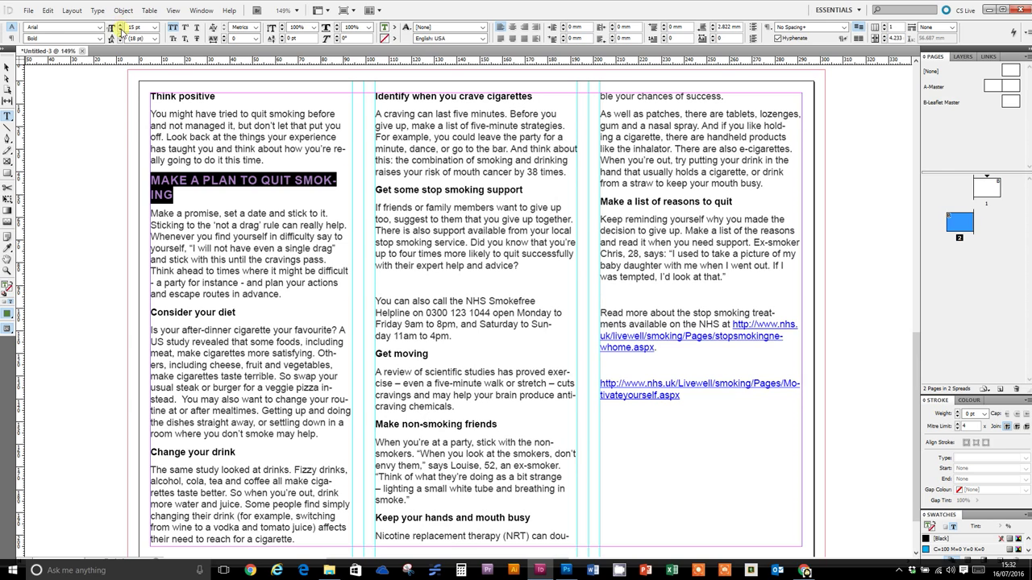
left_click(120, 29)
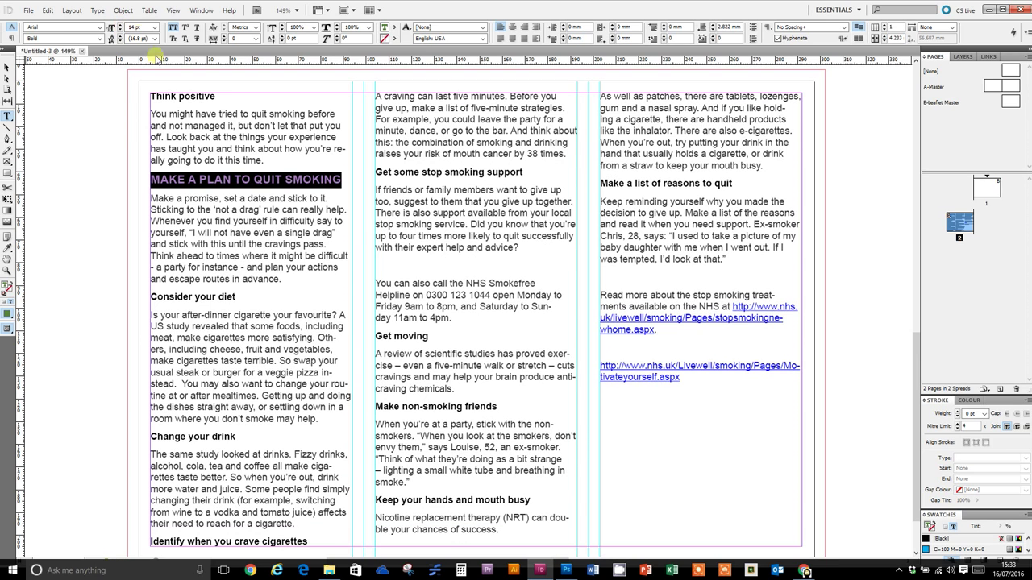
left_click(220, 101)
Make 'Think positive' all caps, Word_R87_G131_B0 green and 14 pt.
left_click_drag(220, 101, 156, 103)
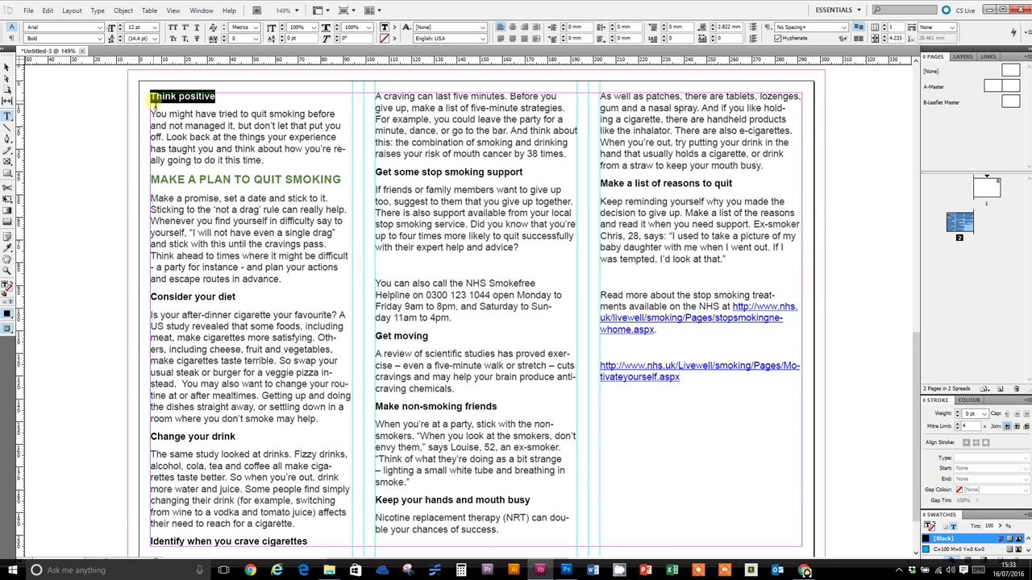
left_click(173, 28)
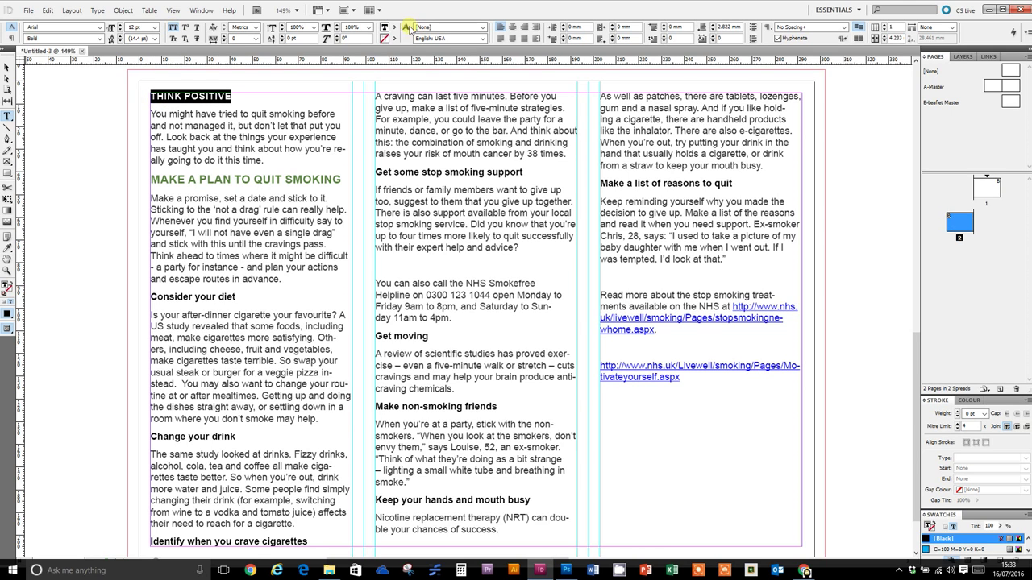
left_click(400, 30)
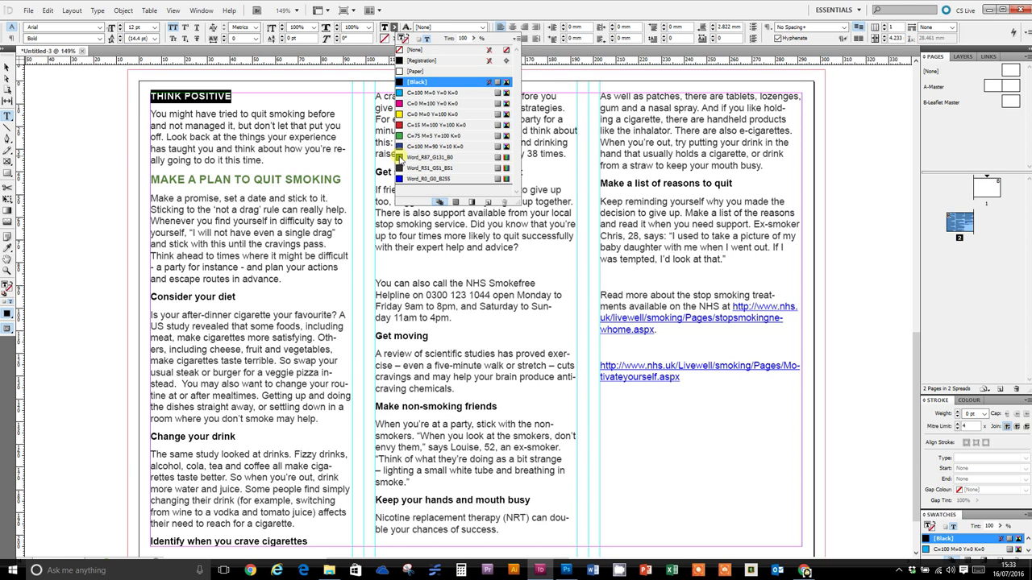
left_click(398, 157)
left_click(261, 129)
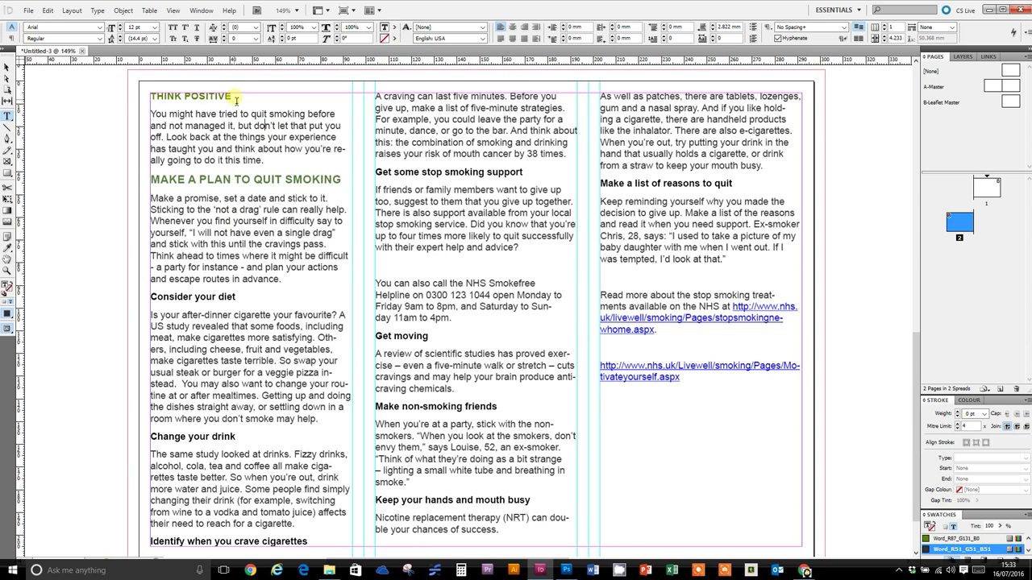
left_click(238, 175)
left_click(234, 97)
triple_click(234, 96)
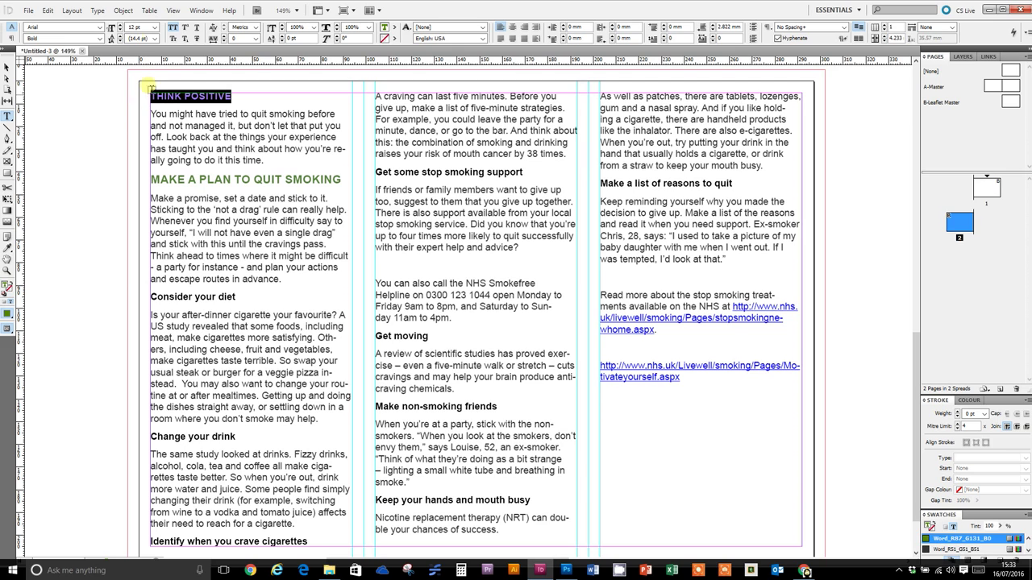
type("14")
key("Return")
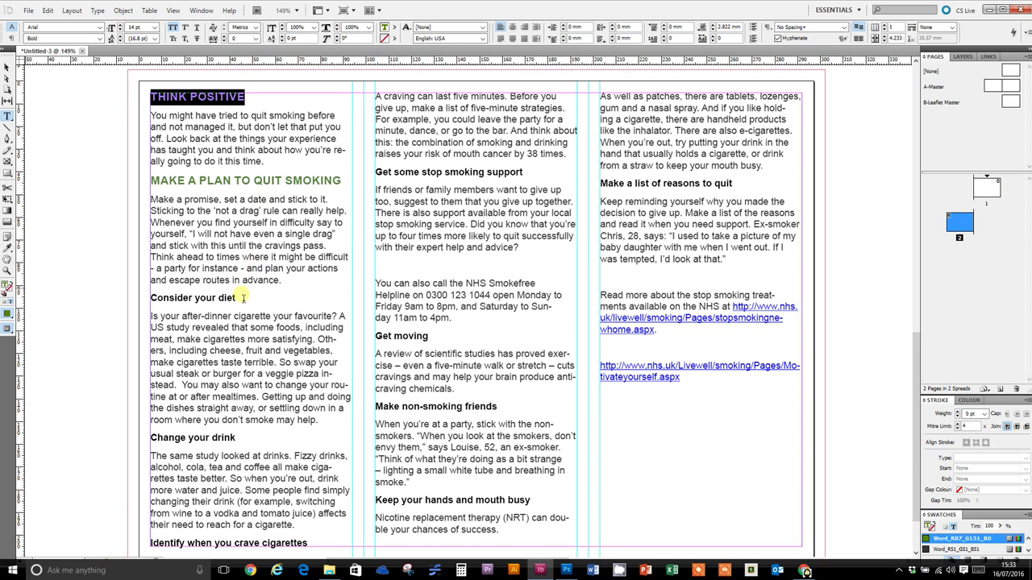
Make 'Consider your diet' all caps, 14 pt and green.
left_click_drag(237, 298, 150, 300)
left_click(171, 26)
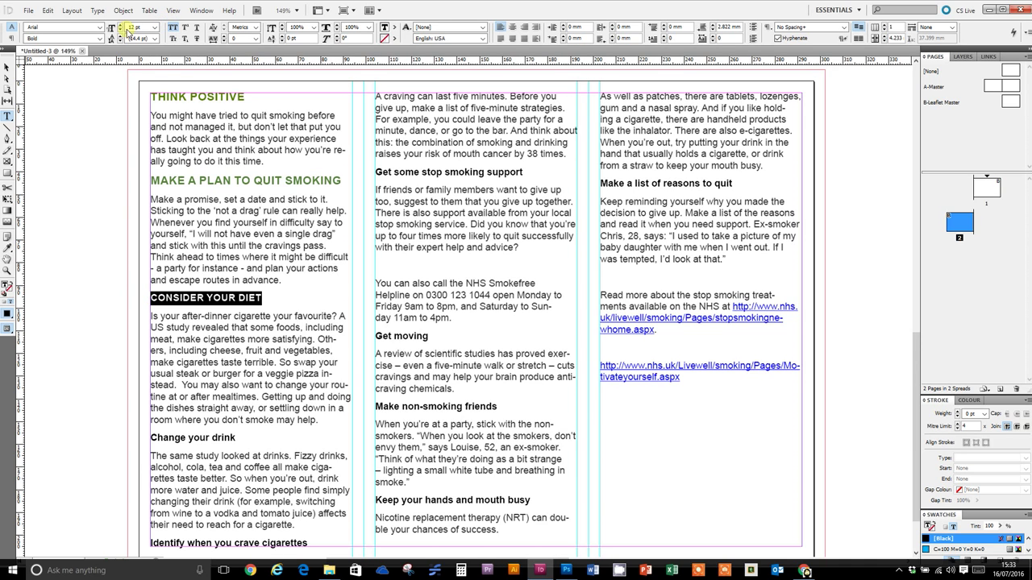
triple_click(127, 26)
type("14")
key("Return")
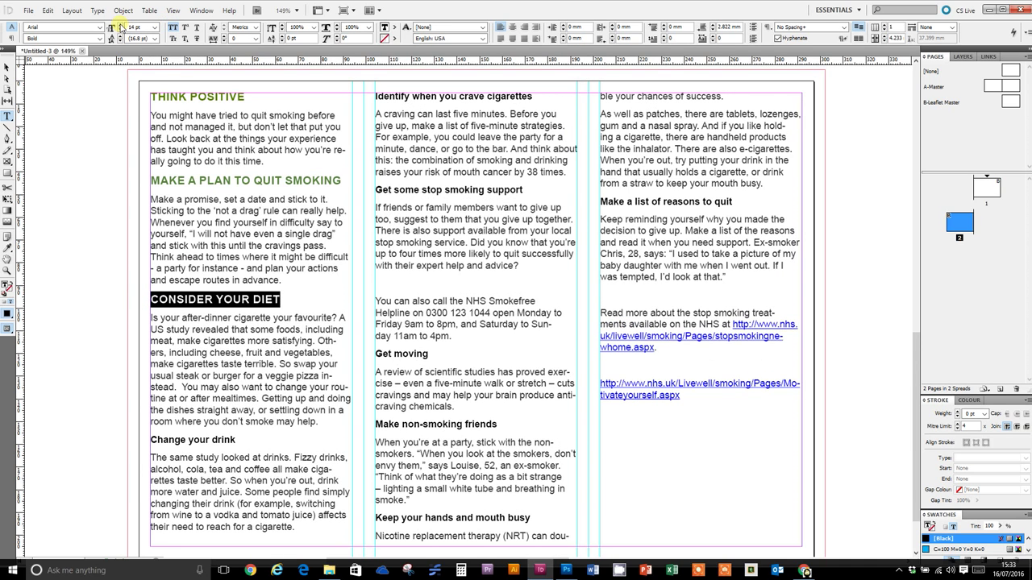
left_click(399, 32)
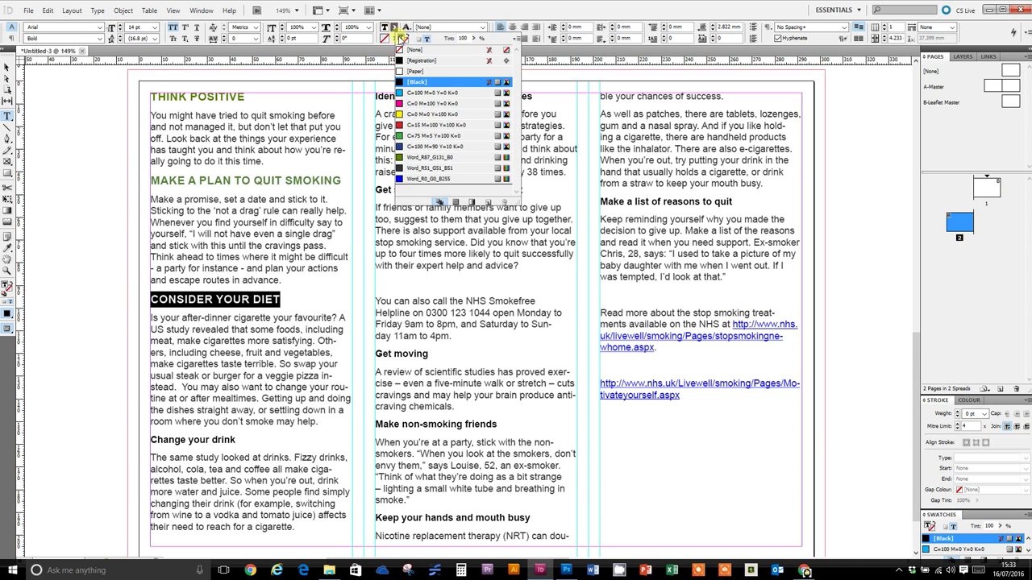
left_click(407, 157)
Make 'Change your drink' all caps, 14 pt and green.
left_click_drag(237, 441, 149, 440)
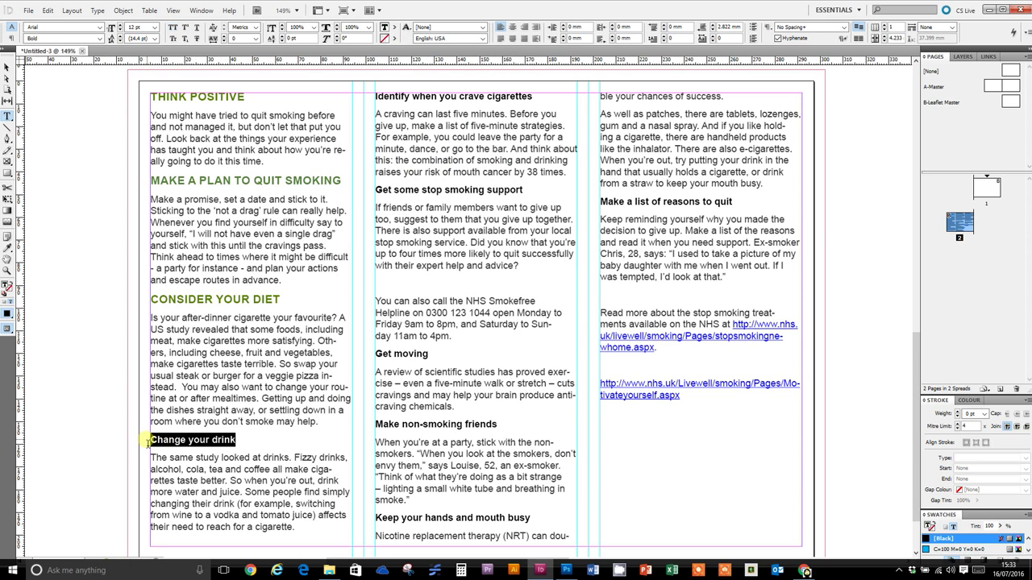
left_click(173, 27)
left_click(106, 24)
left_click(107, 24)
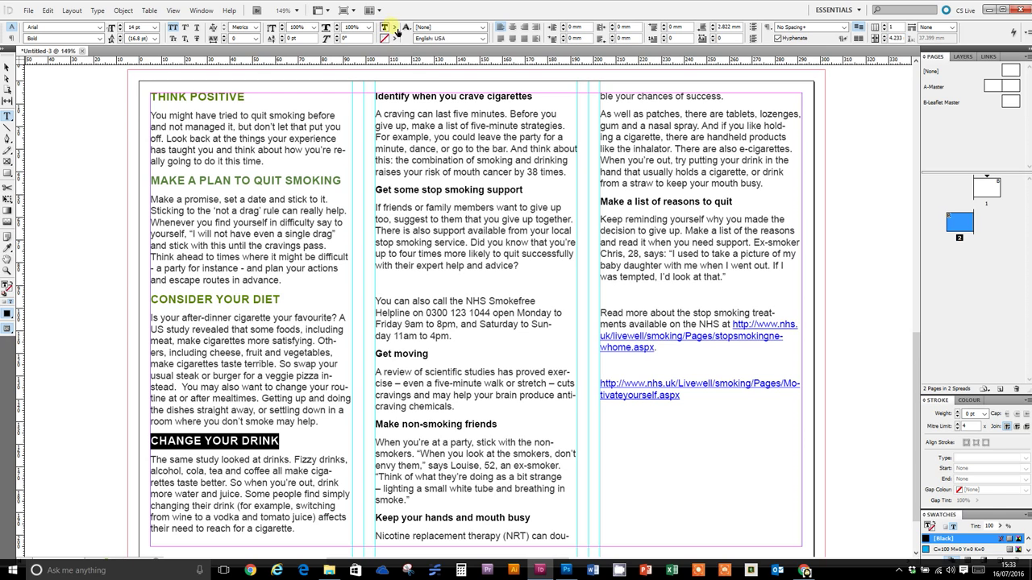
left_click(401, 31)
left_click(407, 157)
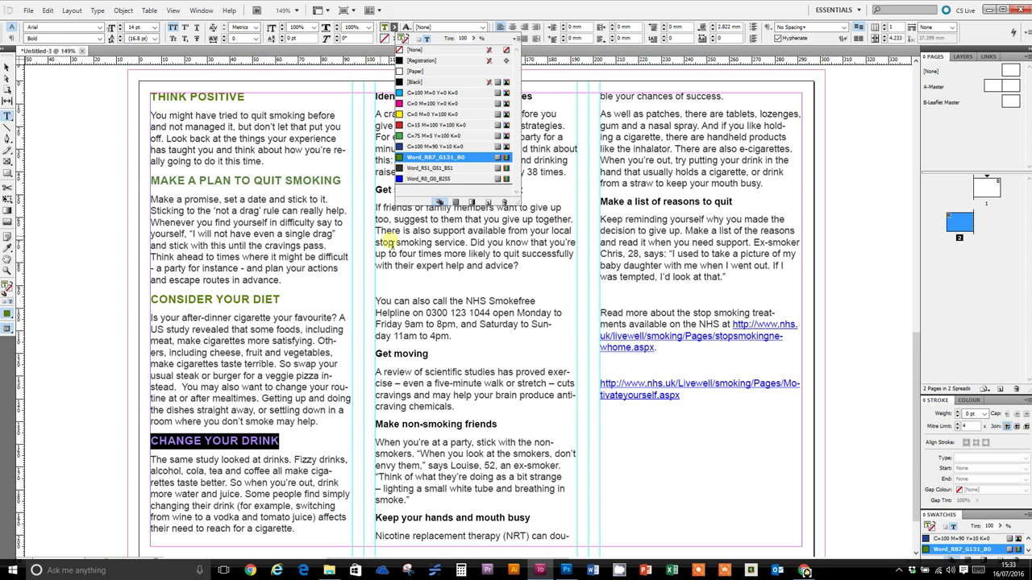
left_click(393, 242)
left_click_drag(532, 96, 351, 97)
left_click(444, 114)
left_click_drag(532, 96, 382, 103)
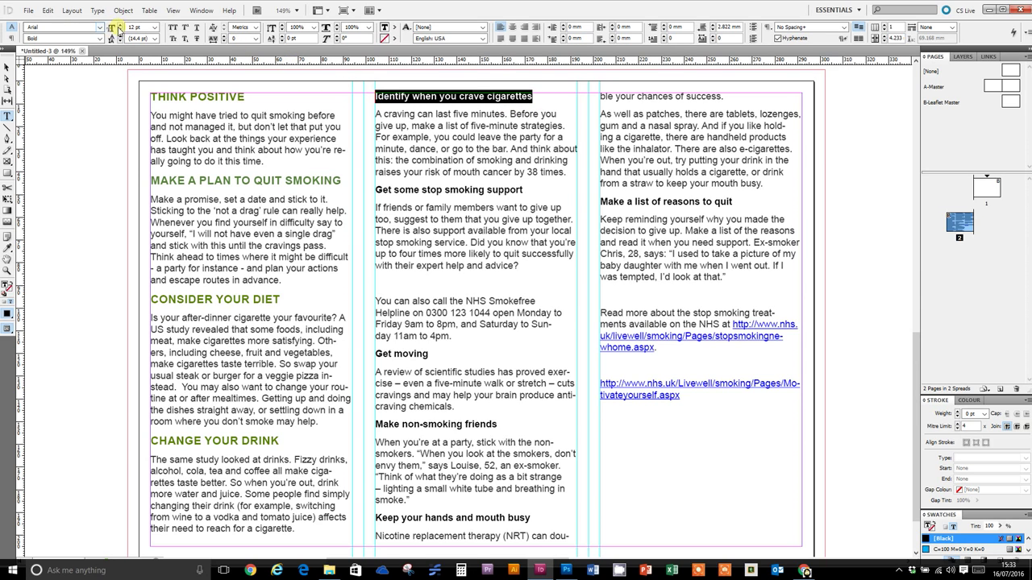
Make 'Identify when you crave cigarettes' all caps and green, trying sizes down to 11 pt.
left_click(119, 25)
left_click(118, 25)
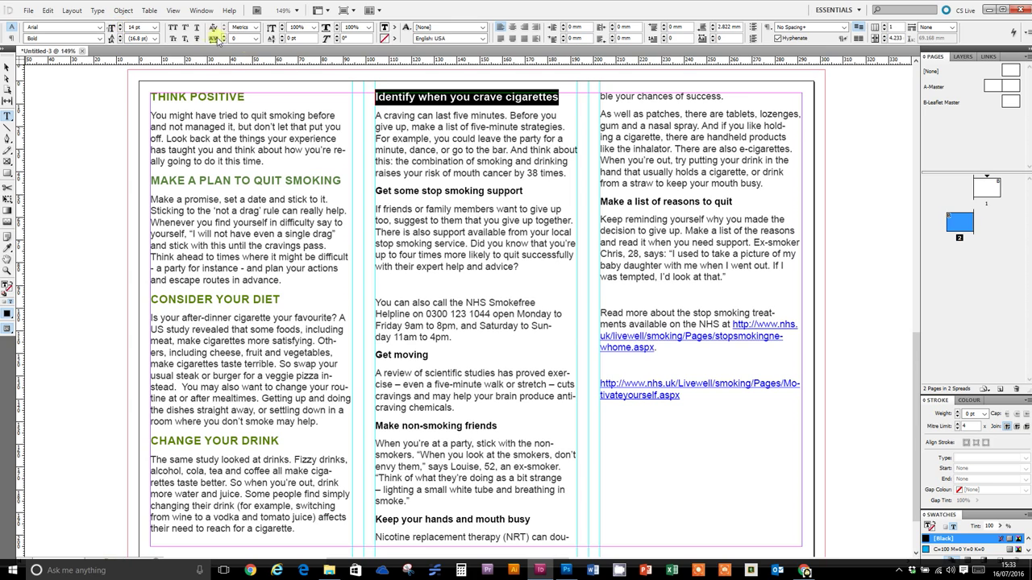
left_click(174, 27)
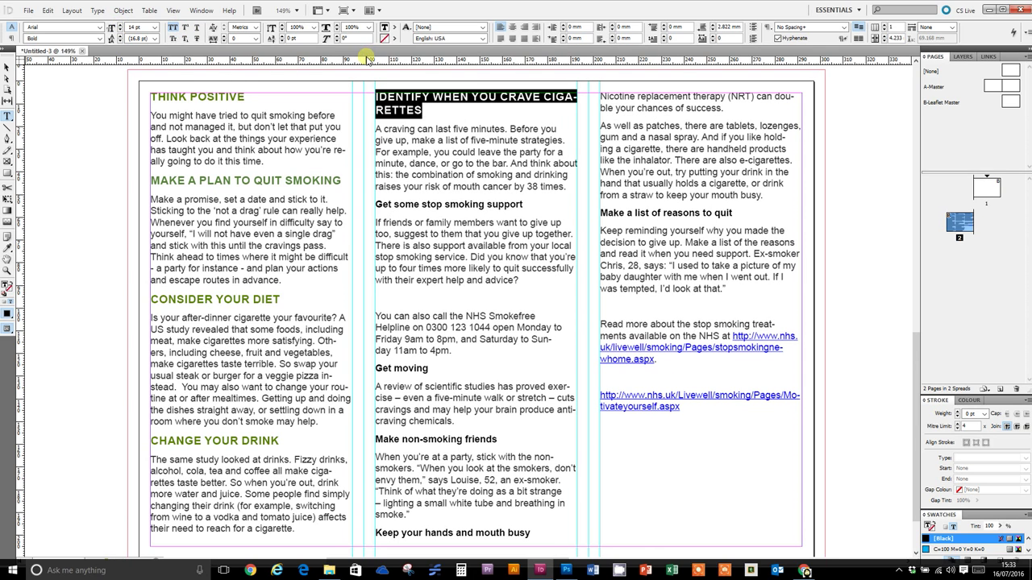
left_click(387, 27)
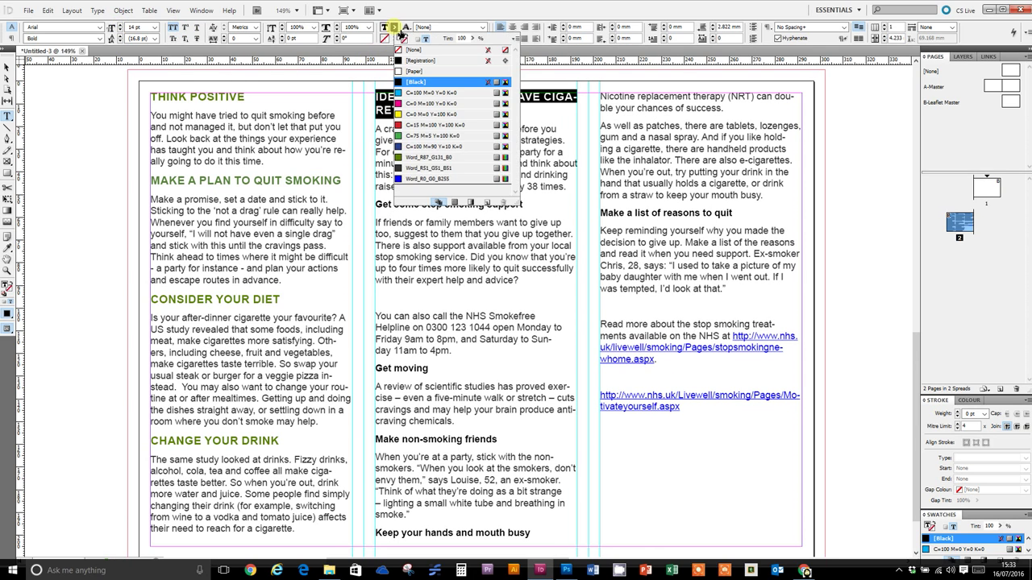
left_click(400, 157)
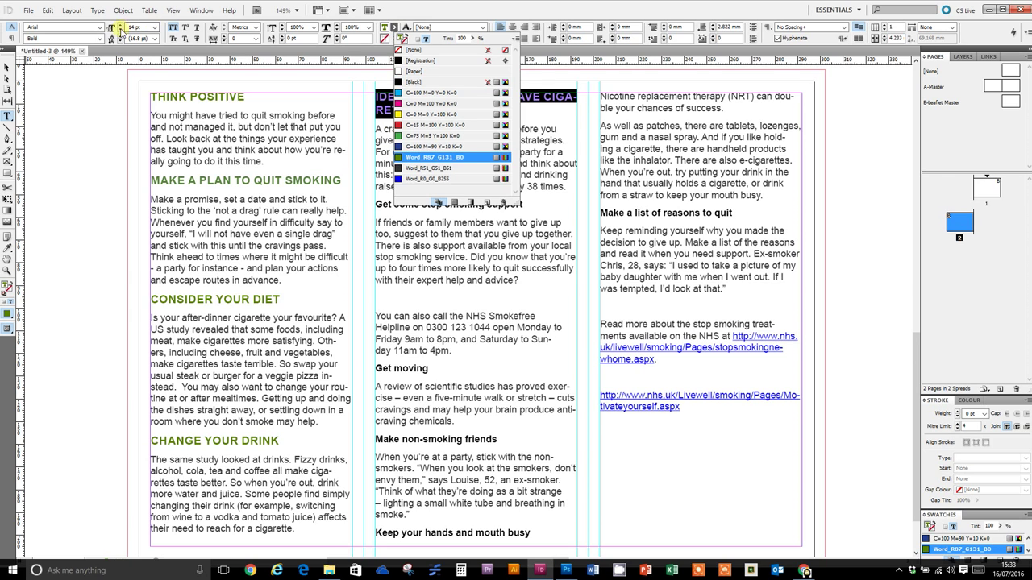
left_click(113, 30)
left_click(112, 31)
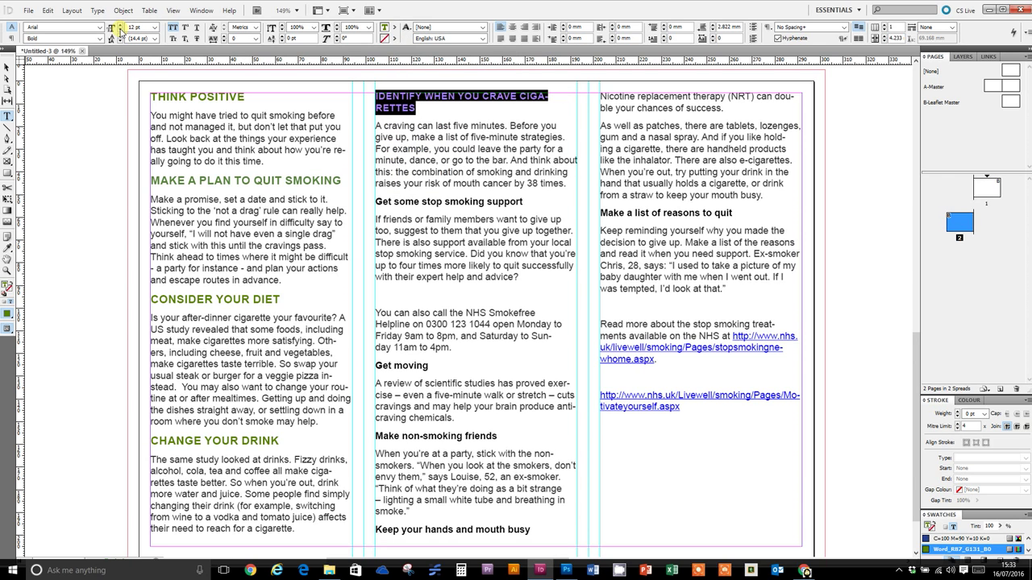
left_click(120, 30)
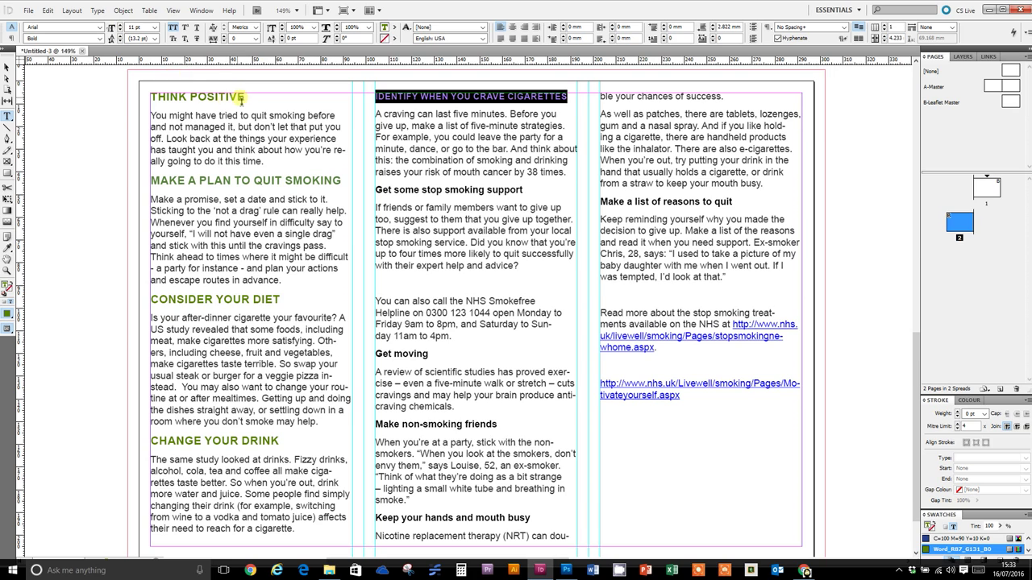
Adjust the THINK POSITIVE heading's font size, settling on 13 pt.
left_click_drag(249, 102, 141, 97)
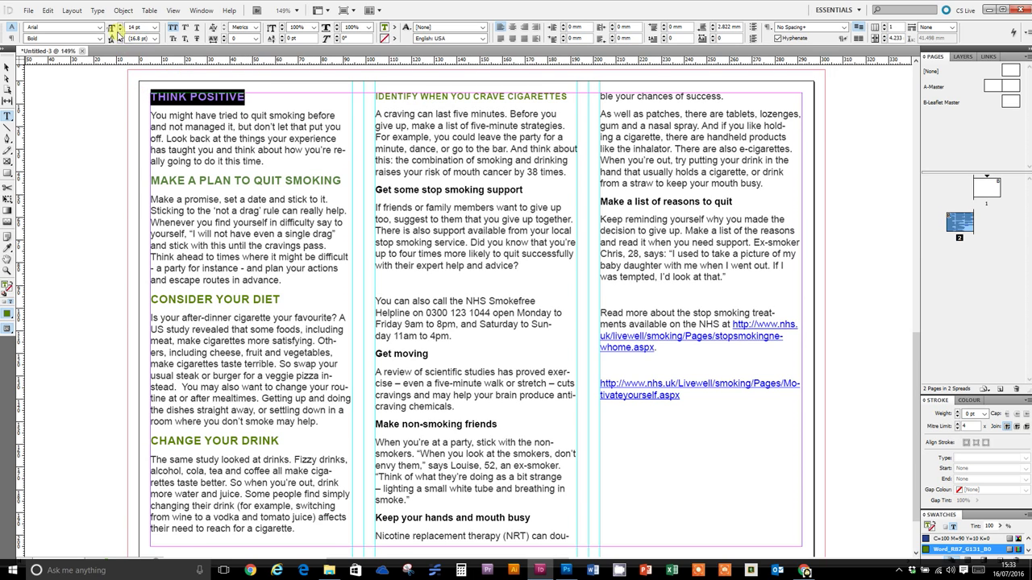
left_click(117, 25)
left_click(120, 30)
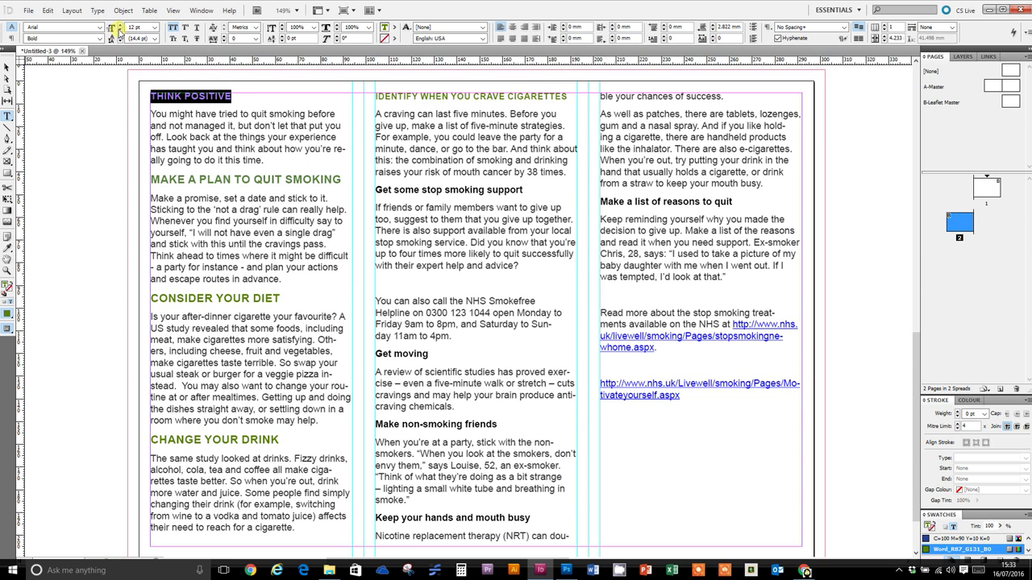
left_click(120, 31)
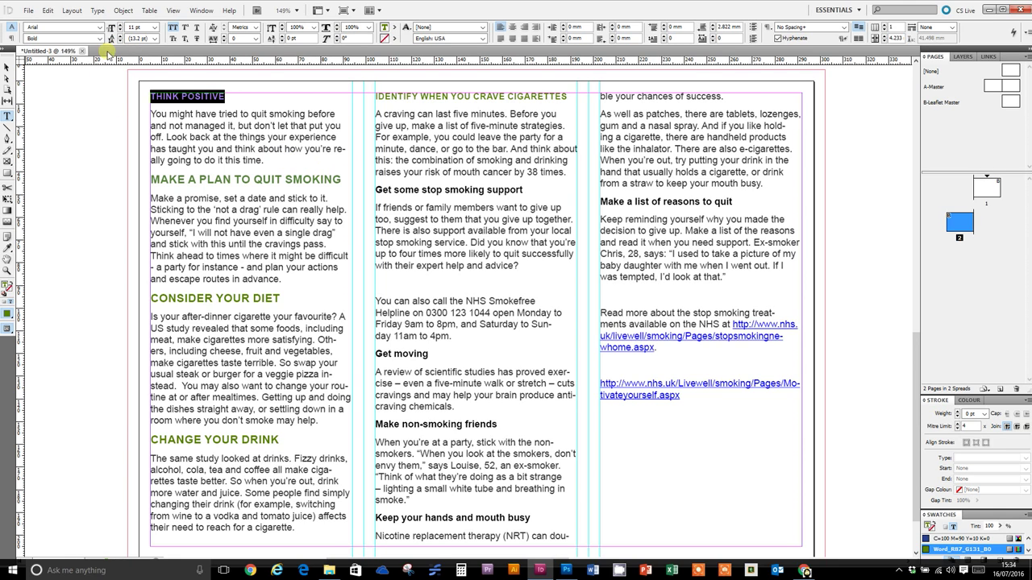
left_click(119, 25)
left_click(120, 25)
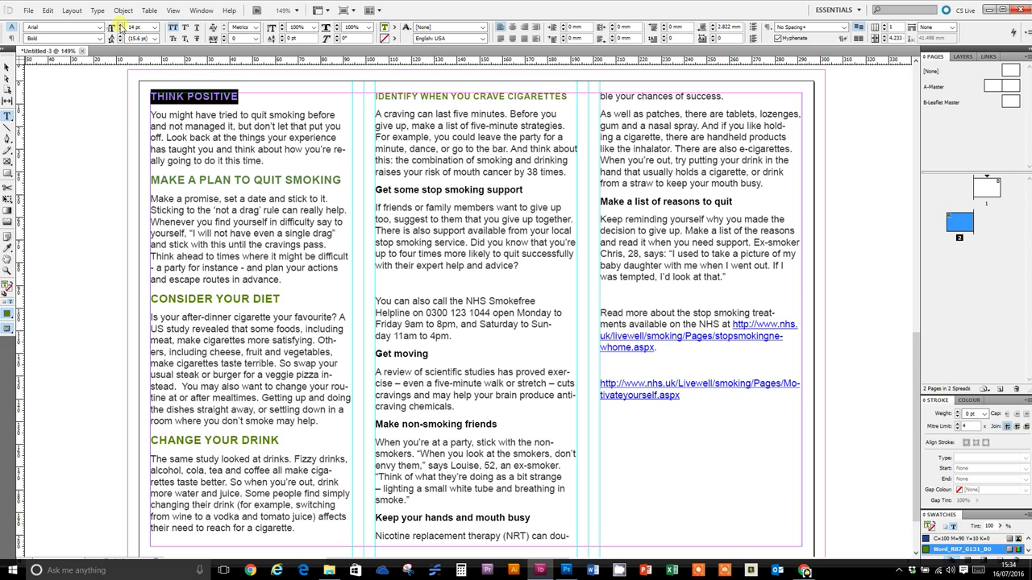
Enlarge IDENTIFY WHEN YOU CRAVE CIGARETTES to 13 pt and track it to -80 to fit one line.
left_click_drag(569, 97, 373, 97)
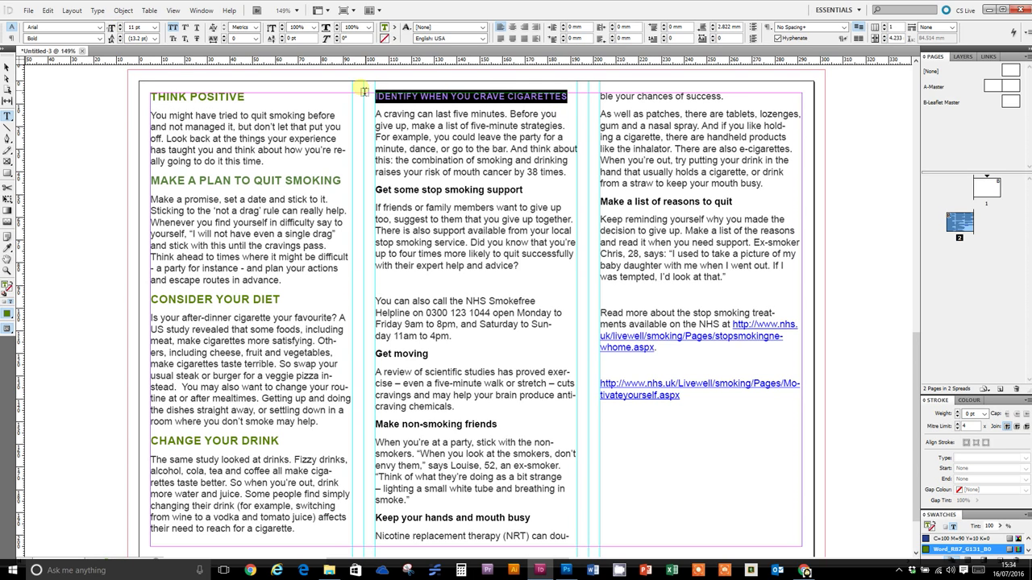
left_click(120, 26)
left_click(120, 26)
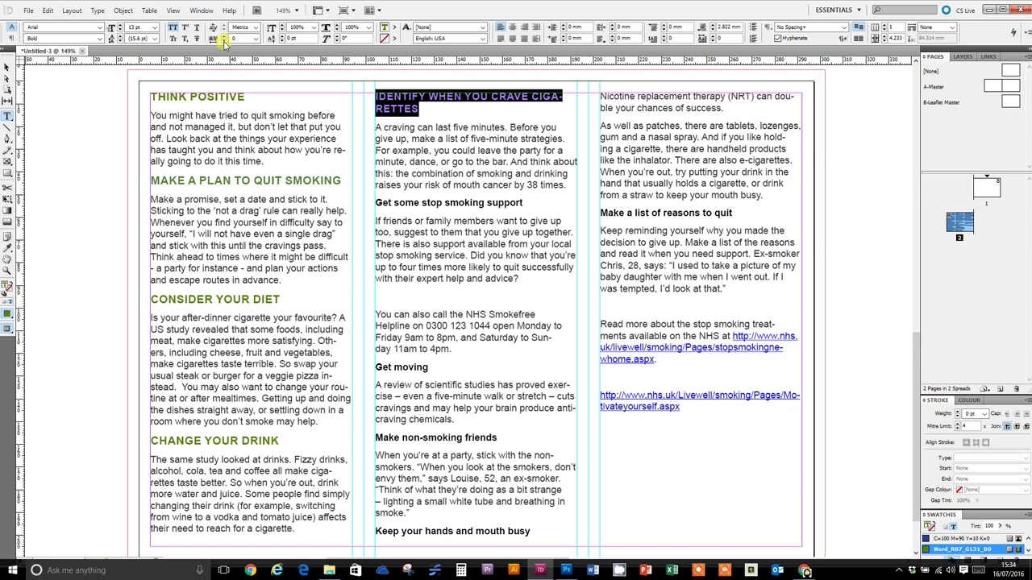
left_click(224, 44)
left_click(224, 45)
left_click(224, 44)
left_click(224, 44)
left_click(225, 45)
left_click(224, 44)
left_click(224, 45)
left_click(224, 45)
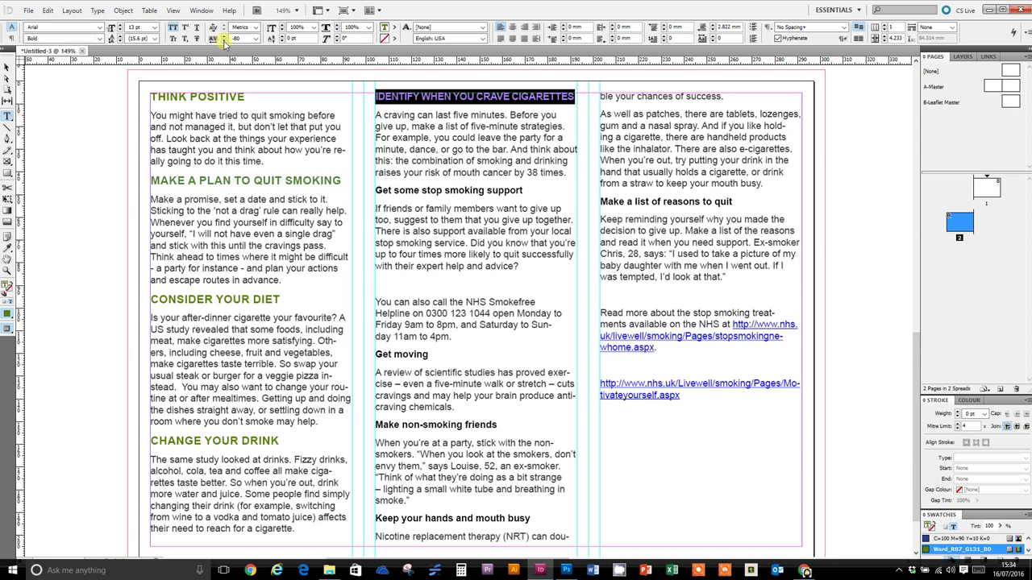
left_click(438, 145)
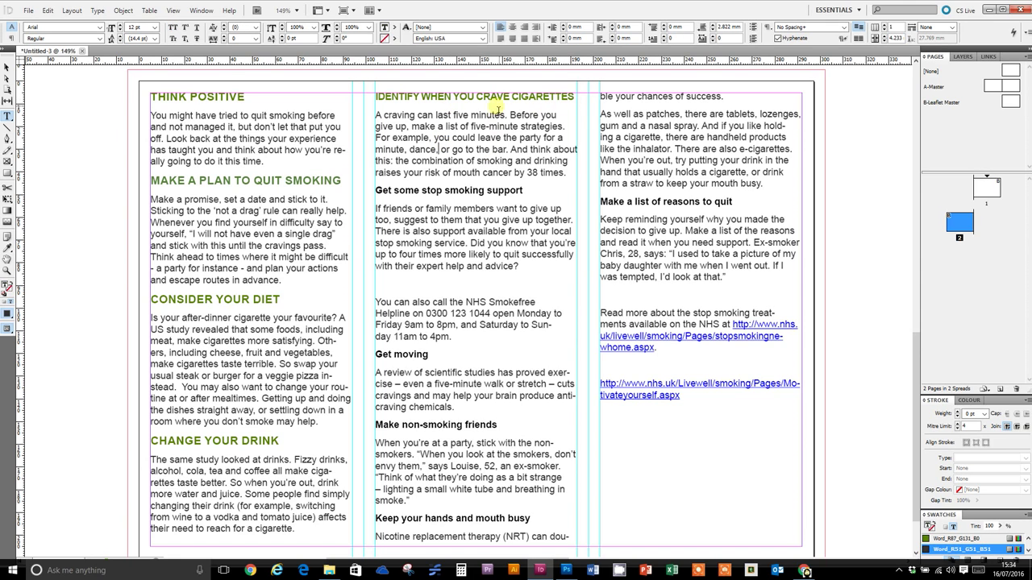
Make 'Get some stop smoking support' and 'Get moving' green at 14 pt, with Get moving in caps.
left_click_drag(527, 192, 374, 191)
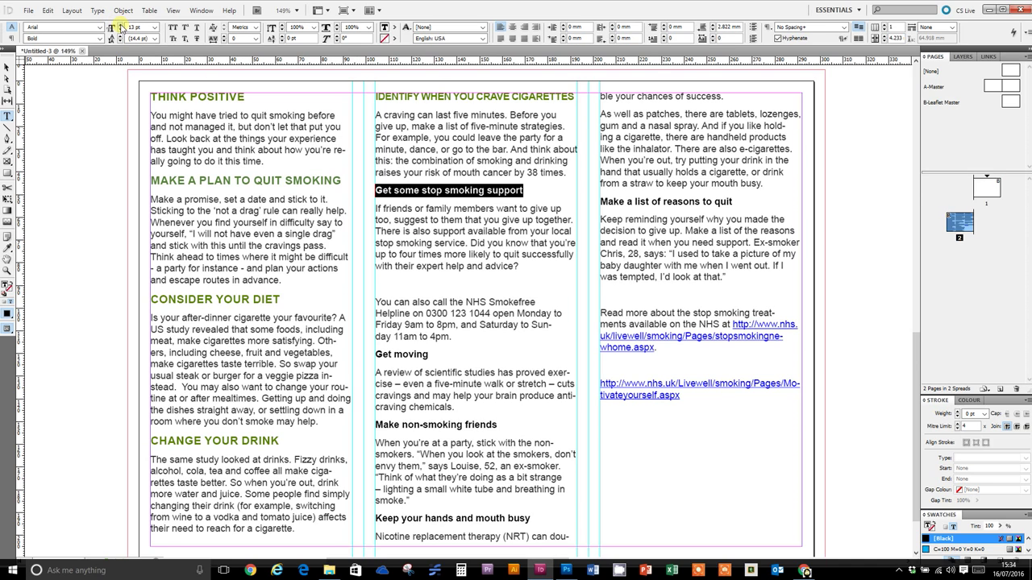
left_click(119, 27)
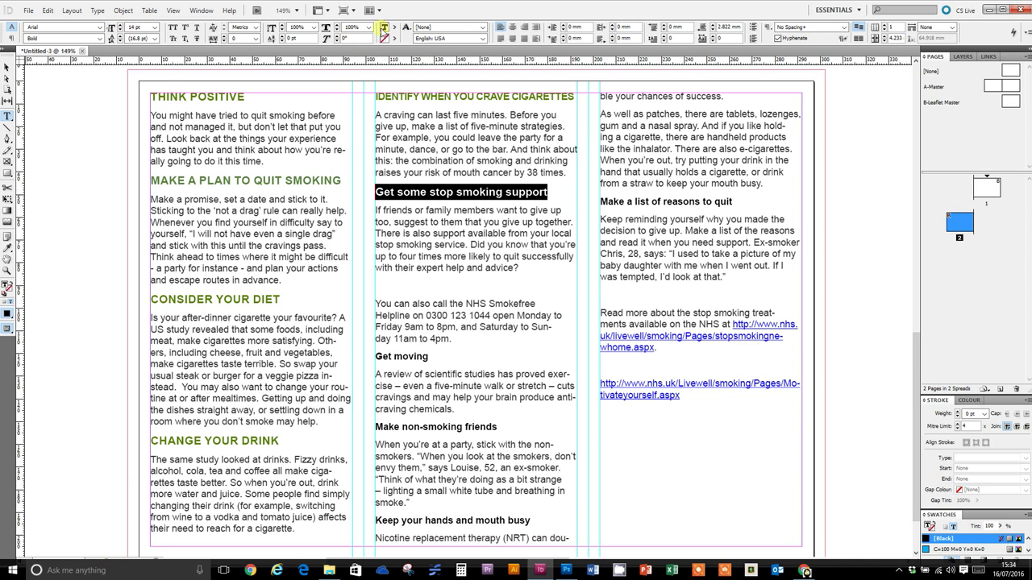
left_click(398, 29)
left_click(436, 158)
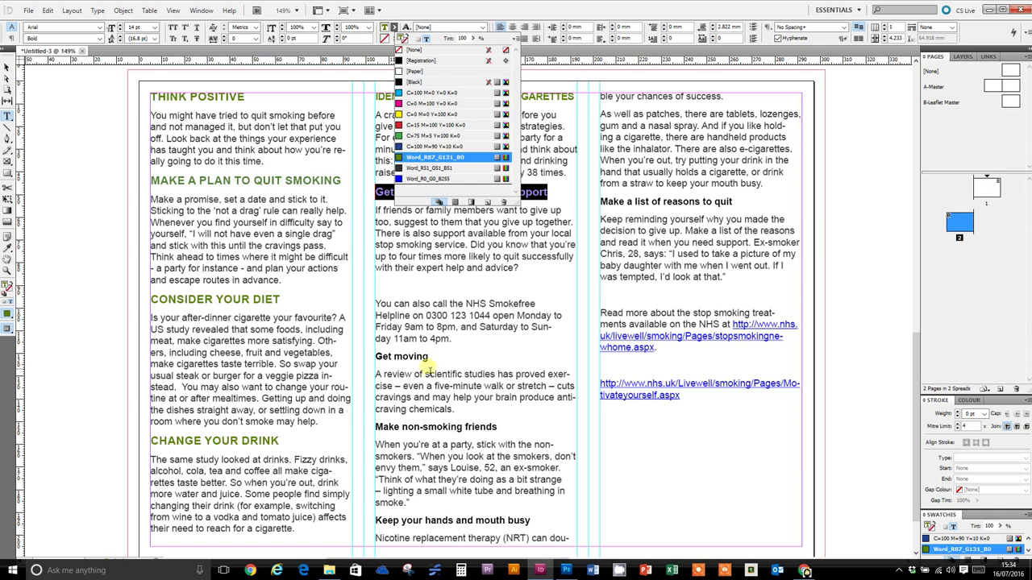
left_click(433, 362)
left_click_drag(433, 362, 375, 359)
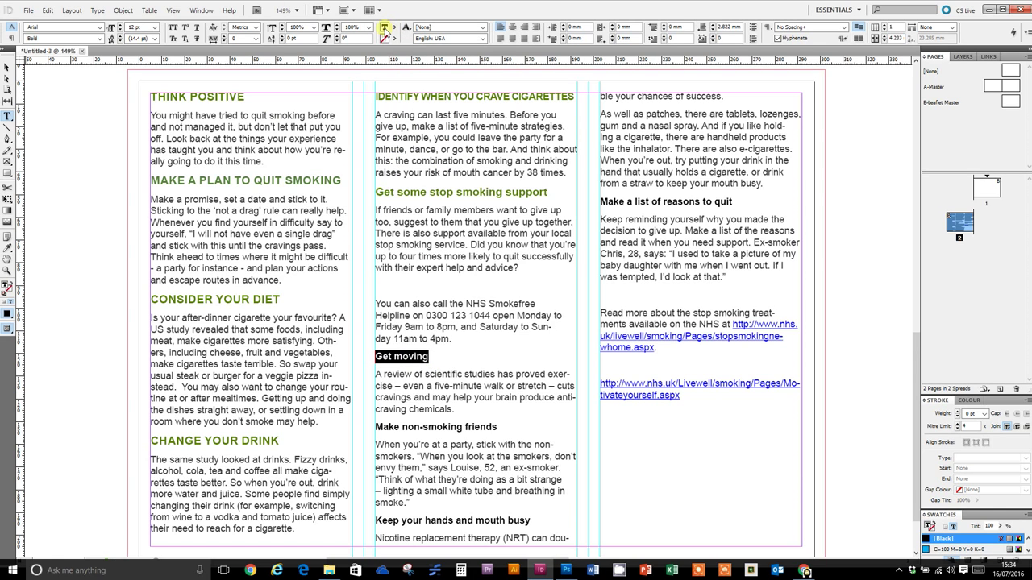
left_click(398, 30)
left_click(435, 157)
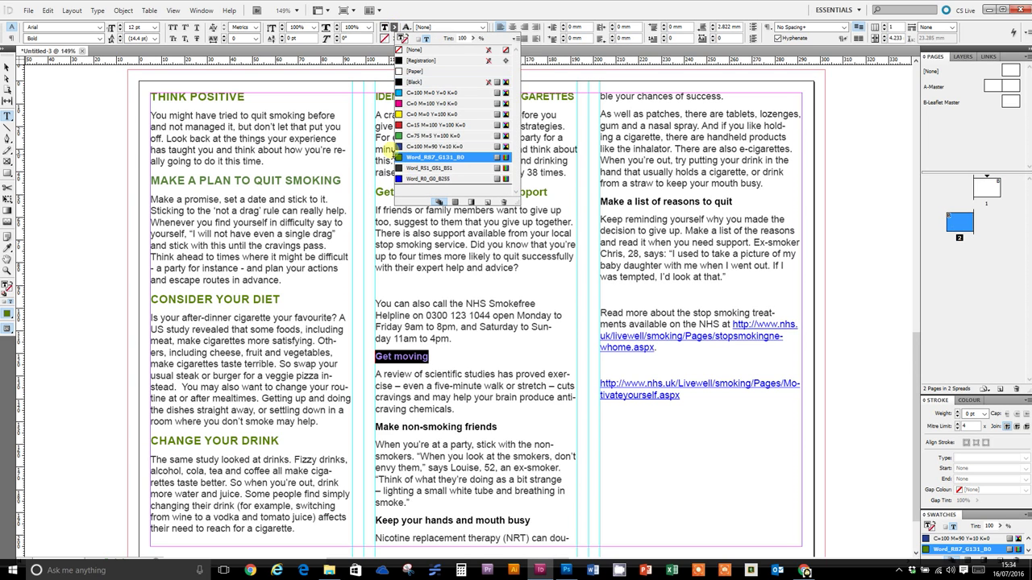
left_click(173, 26)
left_click(120, 24)
left_click(120, 24)
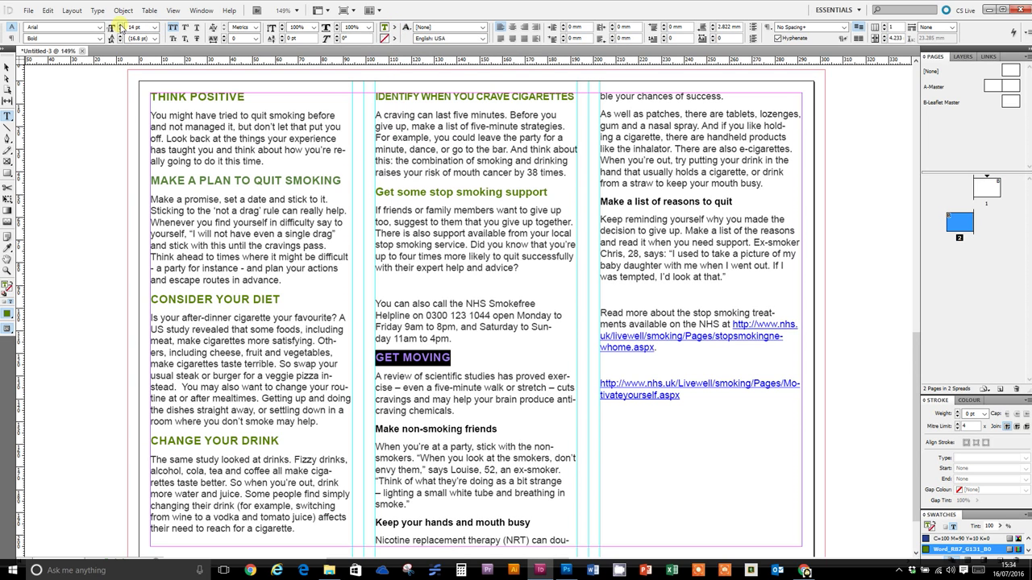
Set 'Make non-smoking friends' in caps at 14 pt, and make 'Keep your hands and mouth busy' green at 14 pt.
left_click_drag(496, 429, 376, 429)
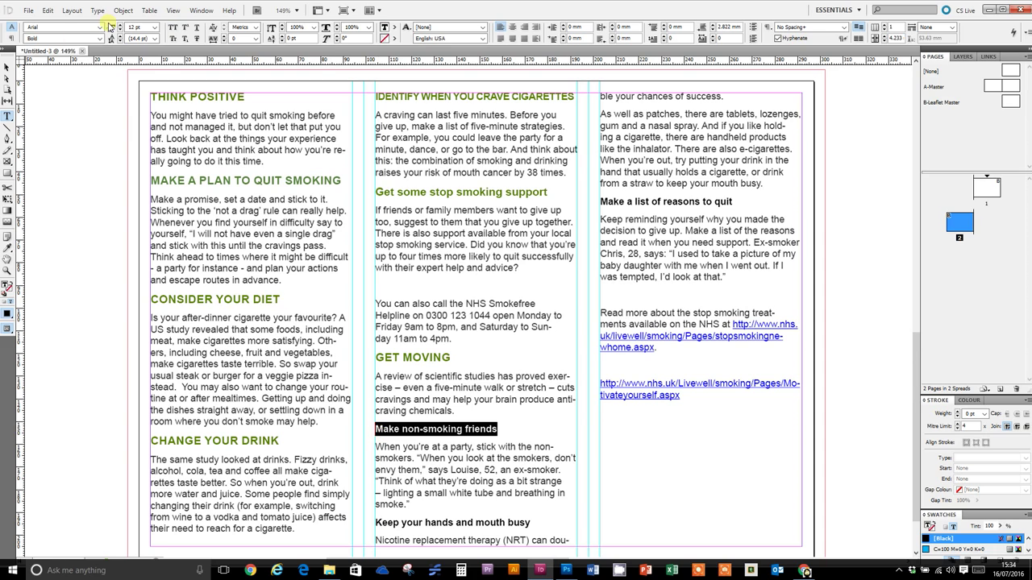
left_click(174, 28)
left_click(120, 24)
left_click(120, 24)
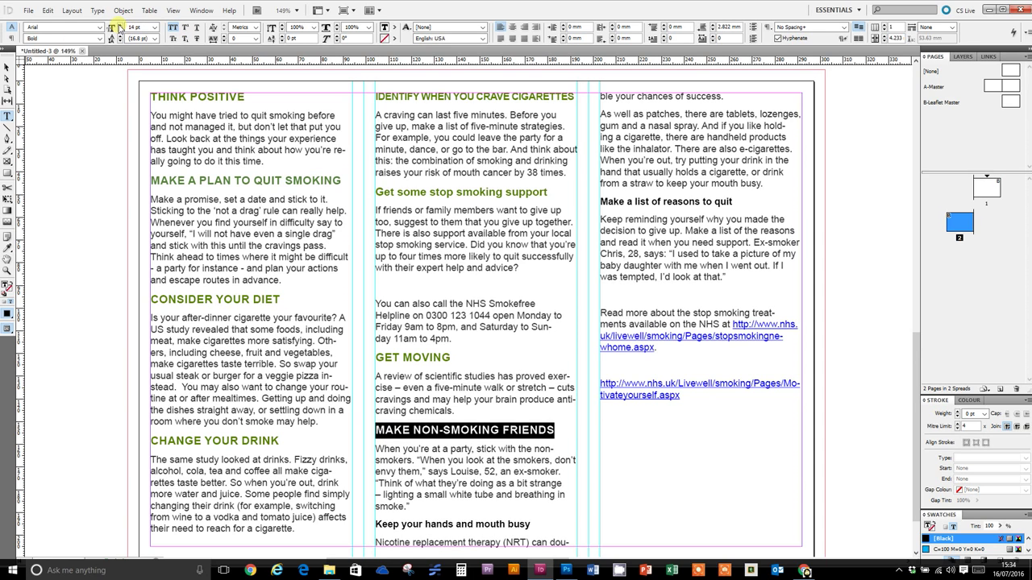
left_click(392, 27)
left_click_drag(531, 530, 375, 525)
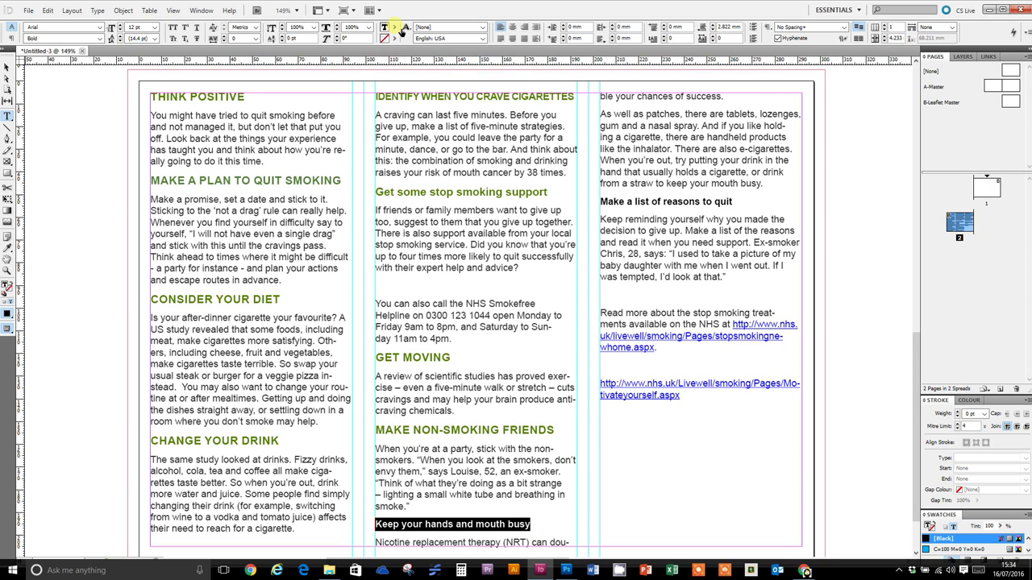
left_click(401, 27)
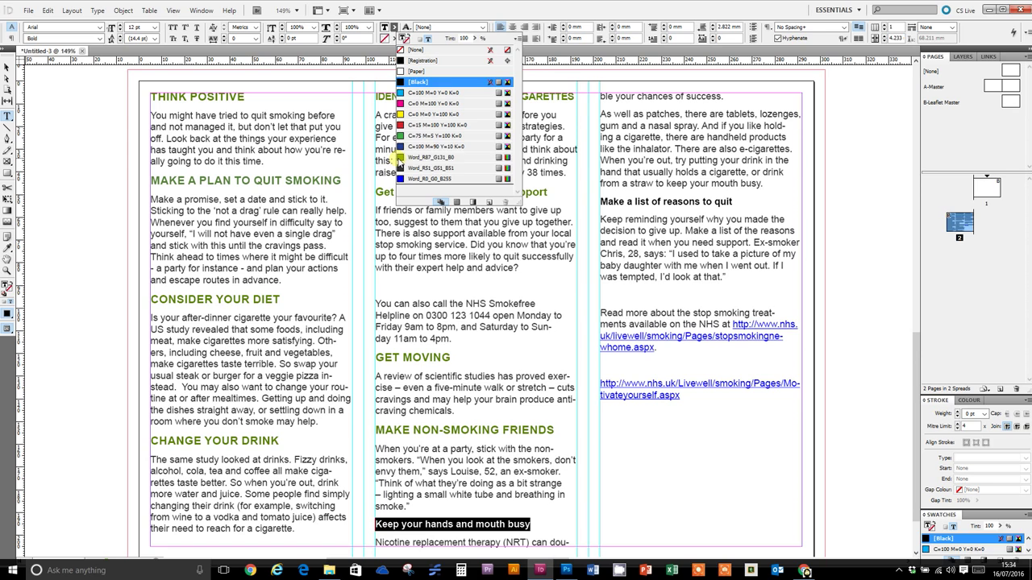
left_click(397, 158)
left_click(121, 27)
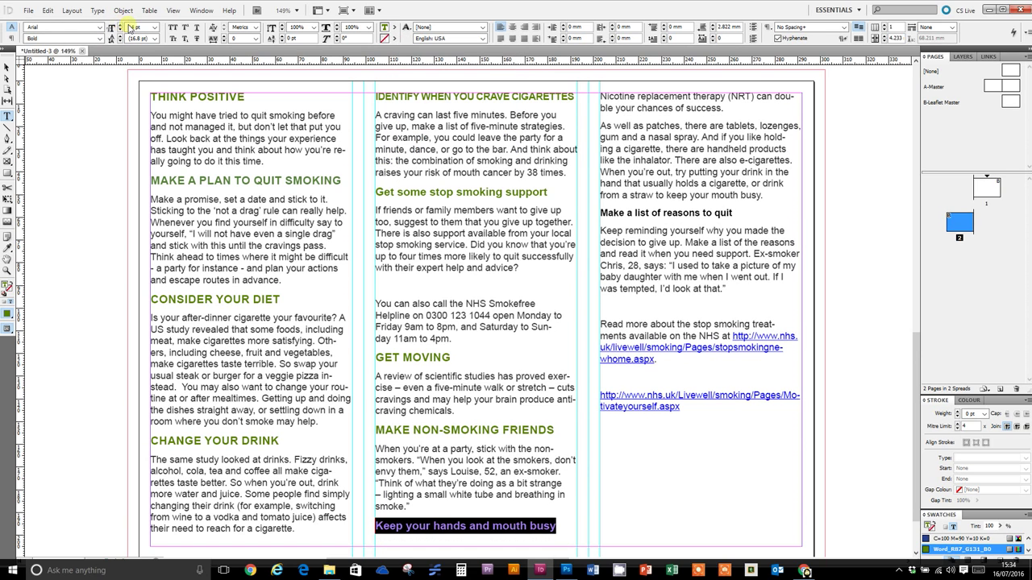
Make 'Make a list of reasons to quit' green, all caps and 14 pt.
left_click_drag(734, 215, 599, 219)
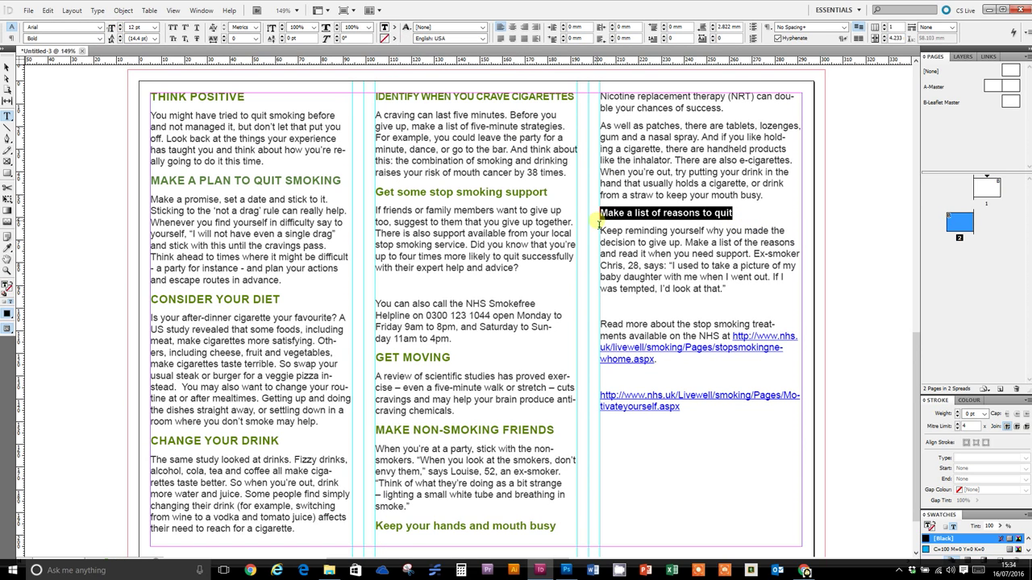
left_click(120, 26)
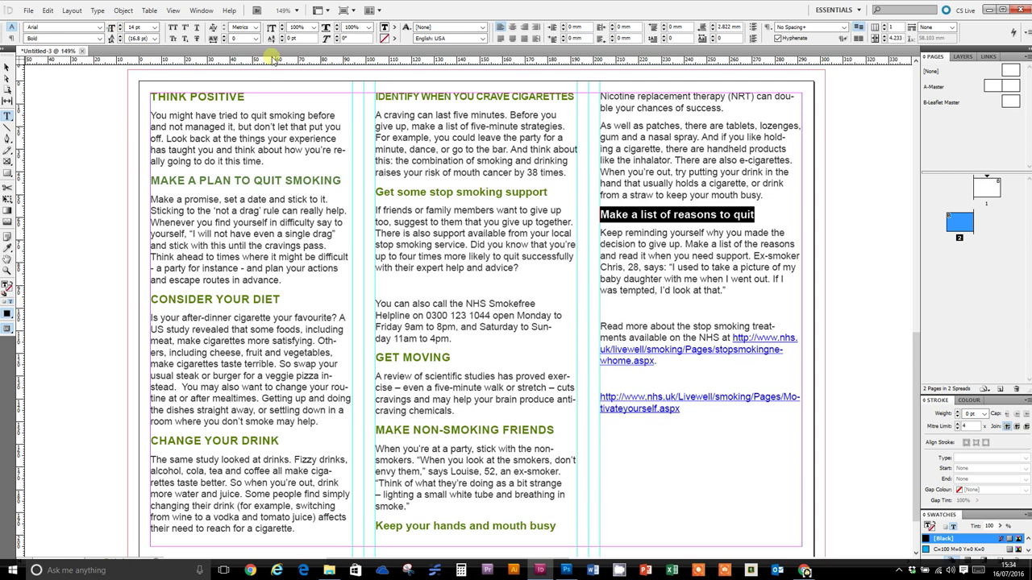
left_click(396, 28)
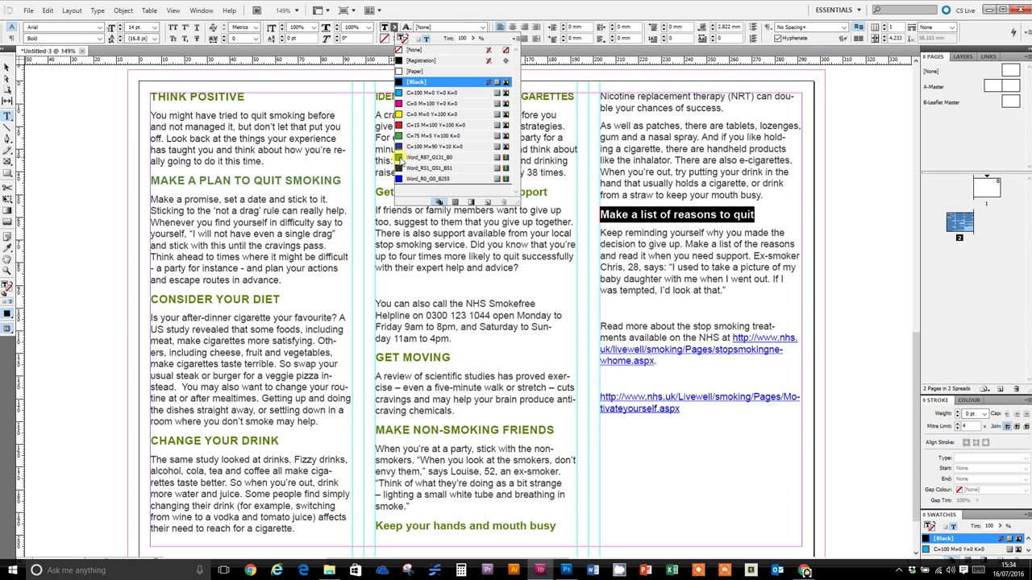
left_click(401, 158)
left_click(172, 26)
left_click(403, 150)
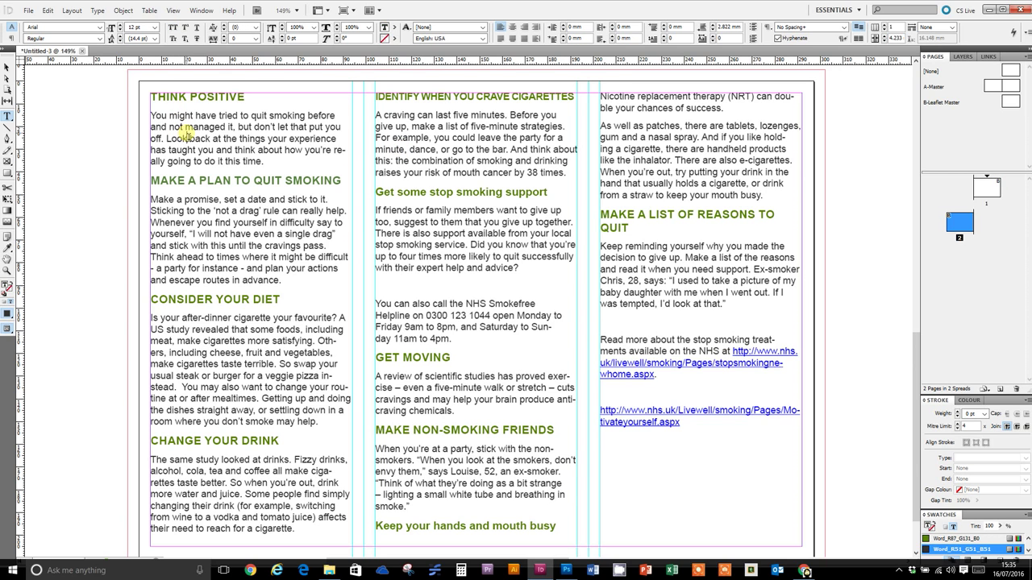
Select the whole story with Ctrl+A and untick Hyphenate in the paragraph controls.
key("ctrl+a")
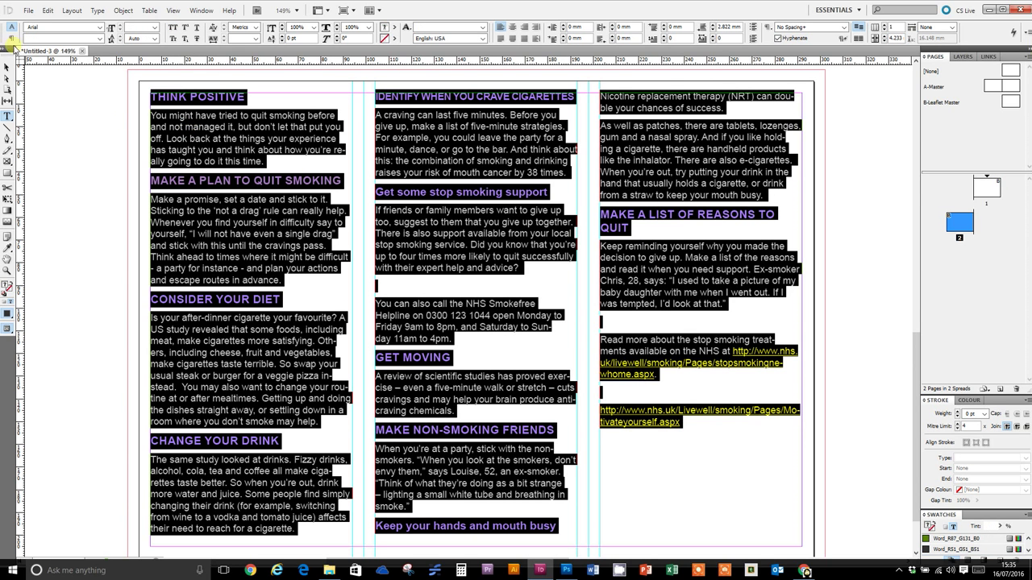
left_click(11, 38)
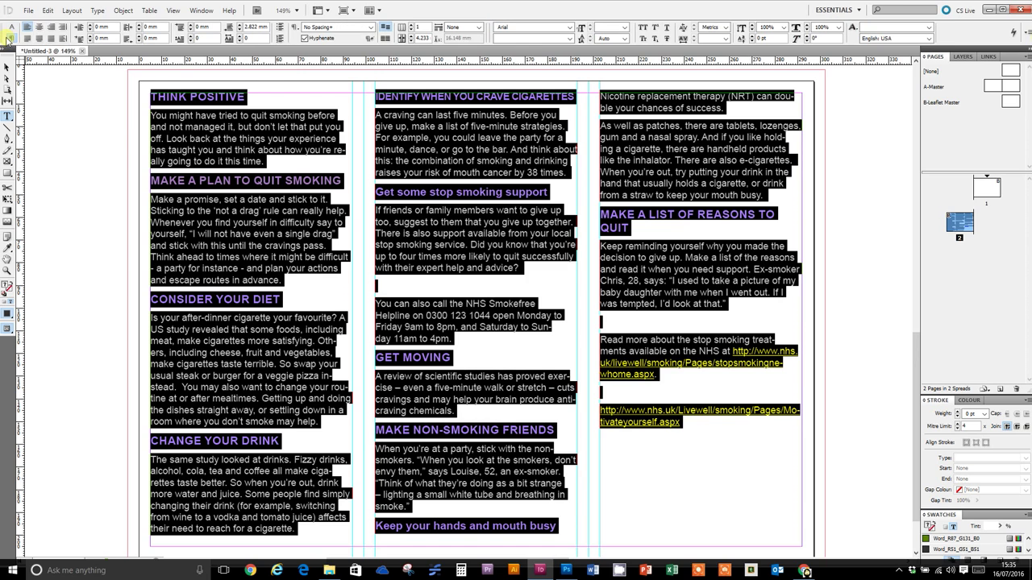
left_click(305, 38)
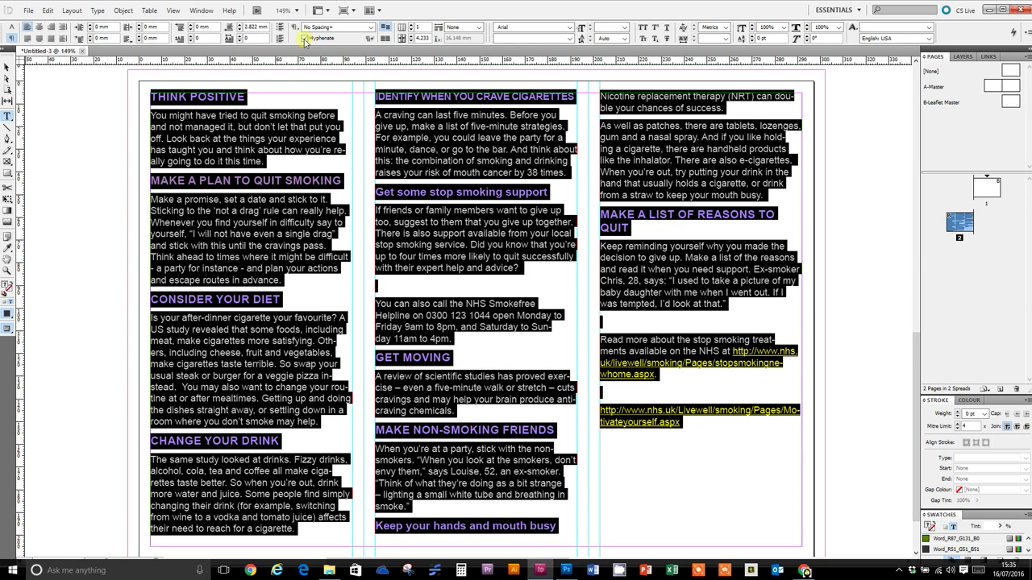
left_click(694, 454)
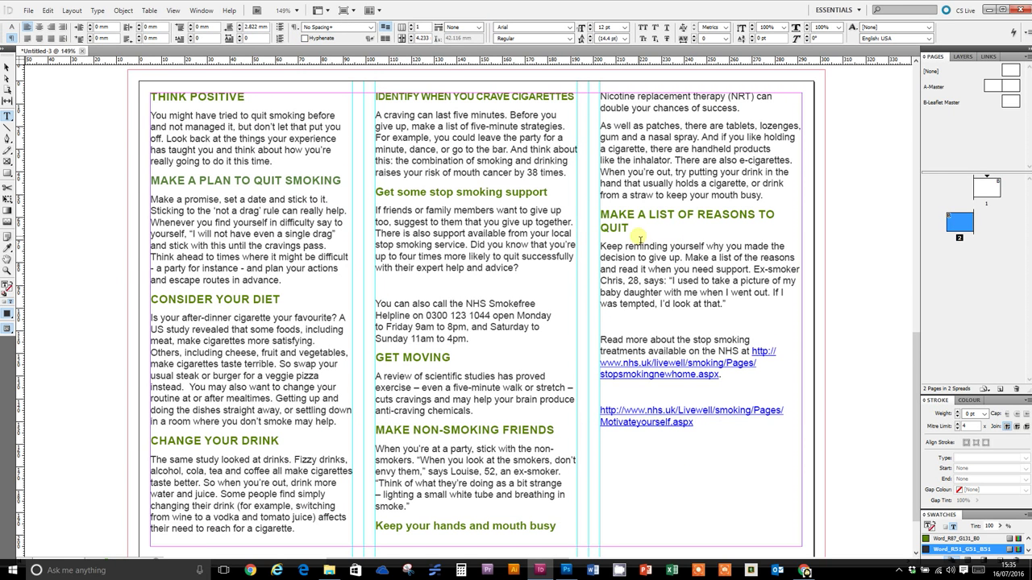
Set 'Get some stop smoking support' in all caps and tighten its tracking to fit one line.
left_click_drag(630, 230, 369, 198)
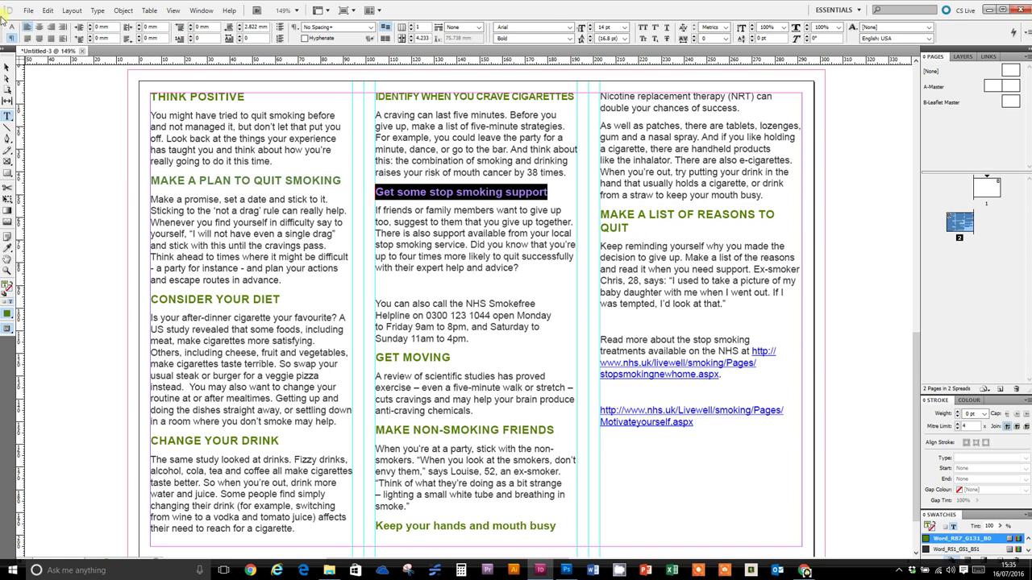
left_click(12, 27)
left_click(174, 26)
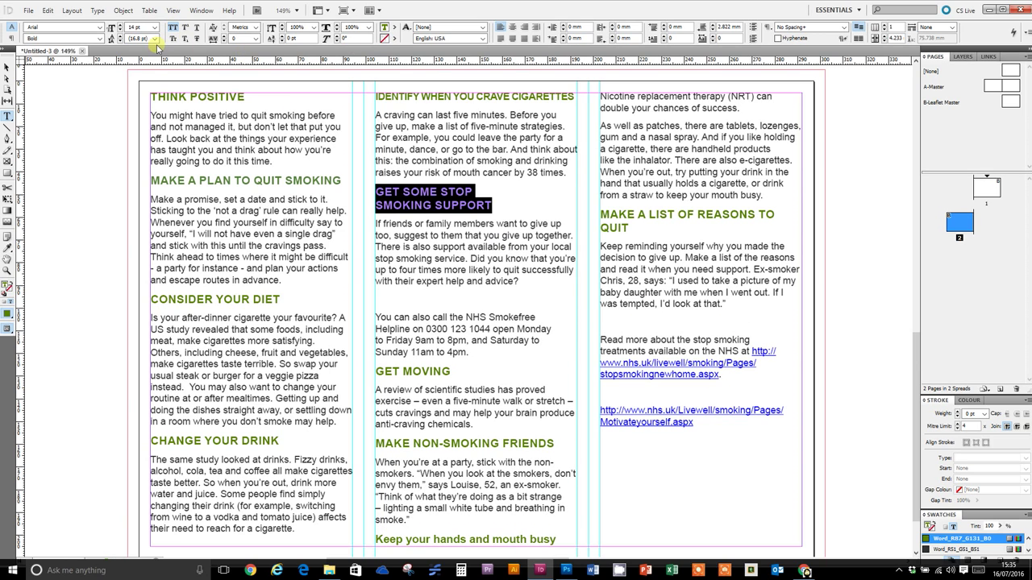
left_click(224, 41)
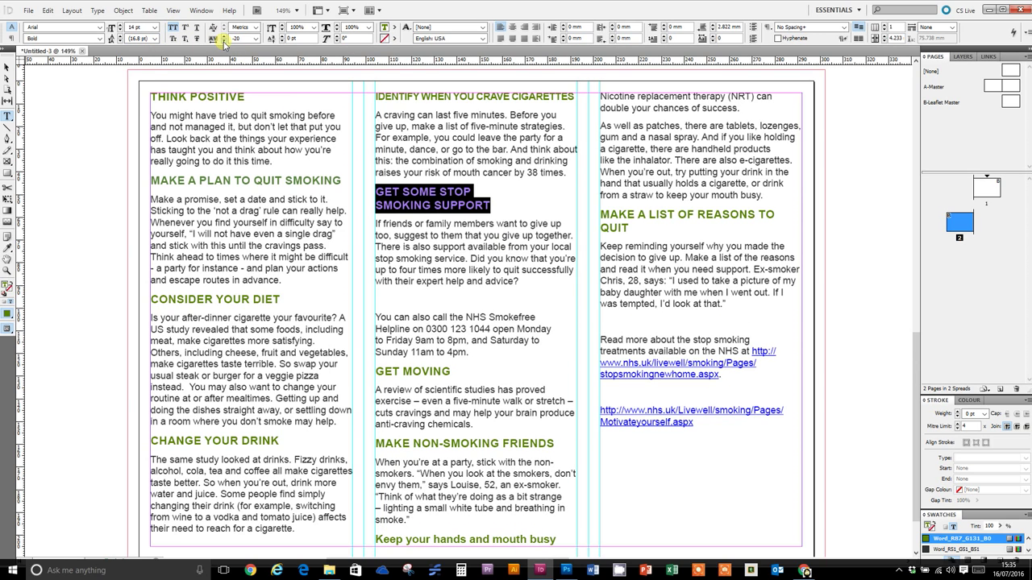
left_click(223, 41)
left_click(224, 41)
left_click(223, 42)
Adjust the tracking of MAKE A LIST OF REASONS TO QUIT so it fills one line.
left_click_drag(635, 233, 600, 213)
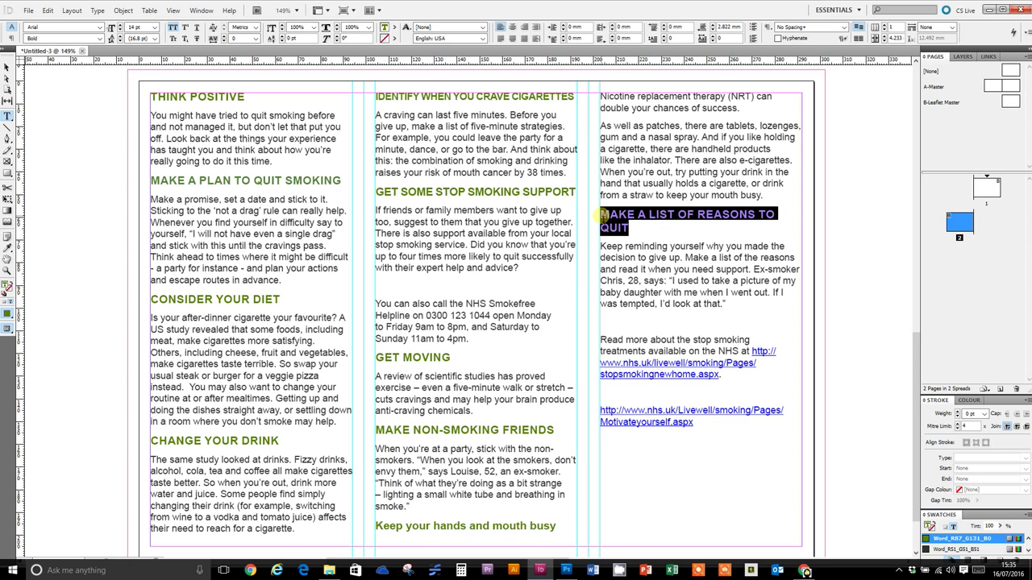
left_click(223, 41)
left_click(224, 42)
left_click(223, 41)
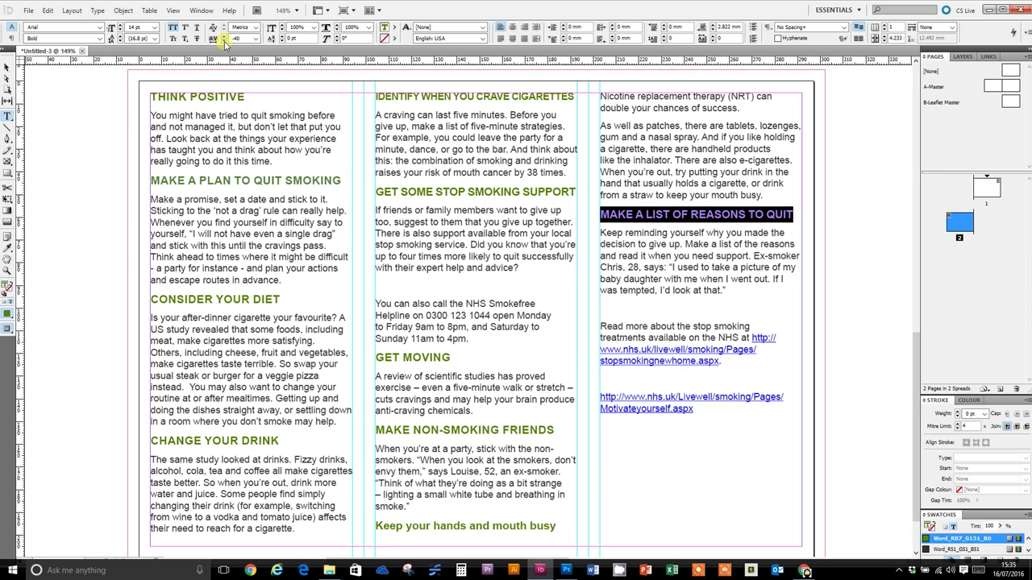
left_click(224, 36)
left_click(224, 36)
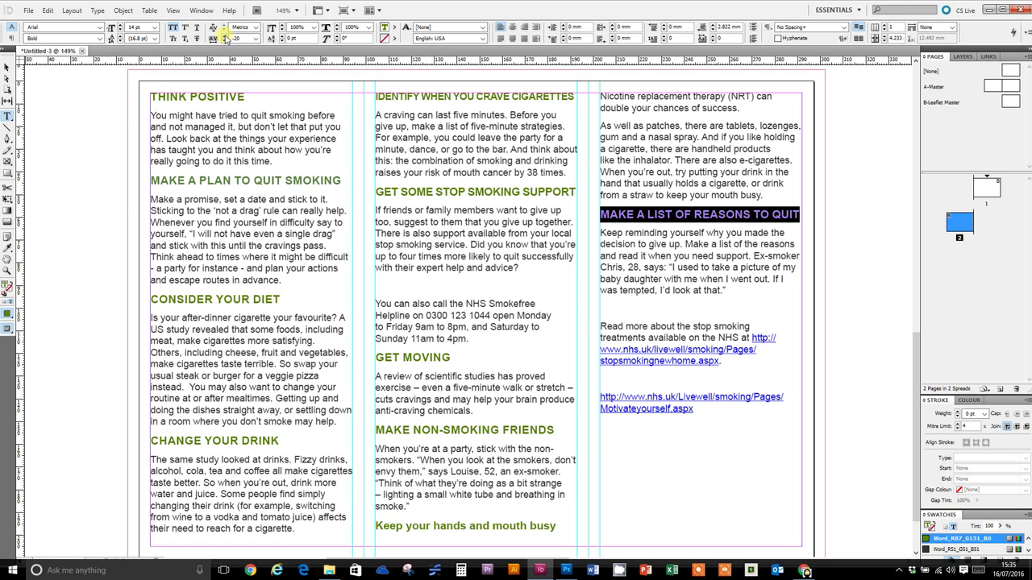
left_click(659, 292)
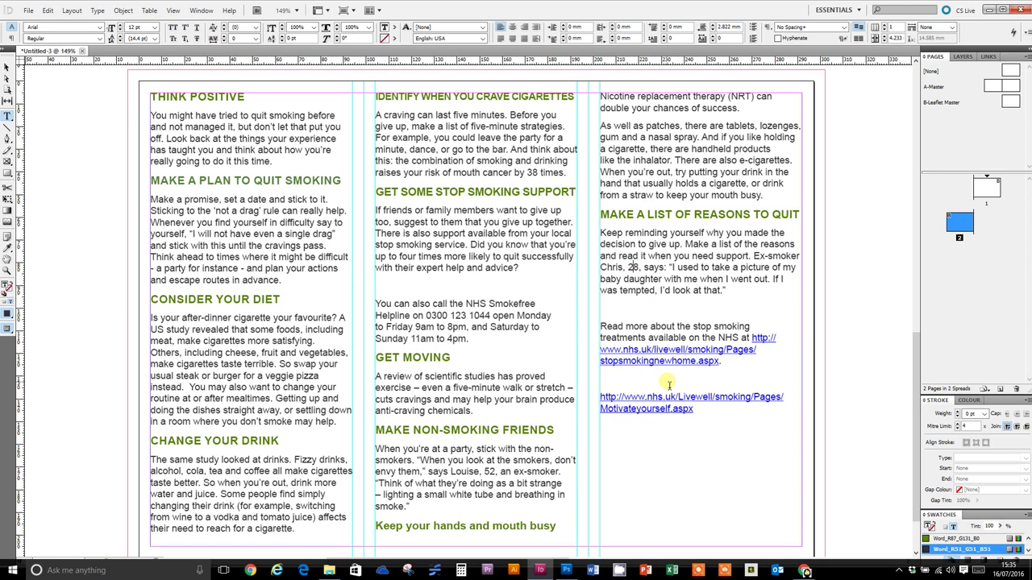
Start the first NHS link on a new line and take the Smokefree Helpline paragraph out of the column.
left_click(752, 338)
key("Return")
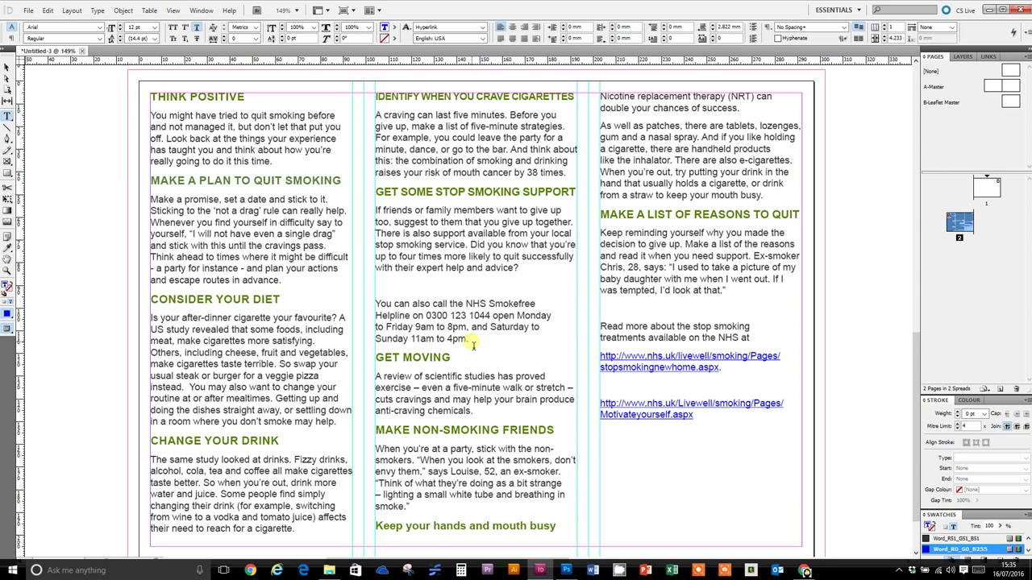
left_click(473, 345)
left_click_drag(471, 342, 376, 304)
key("ctrl+c")
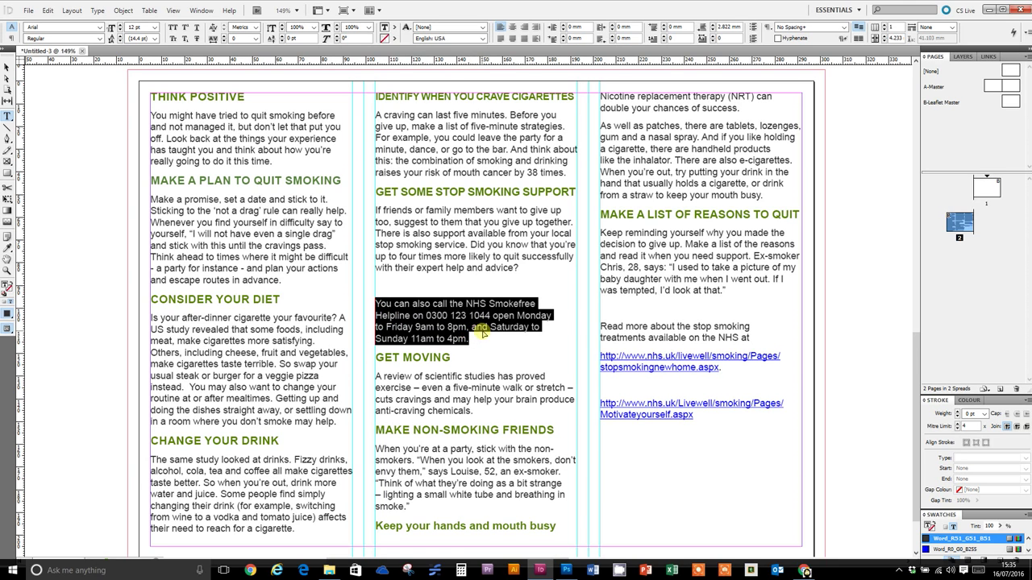
key("BackSpace")
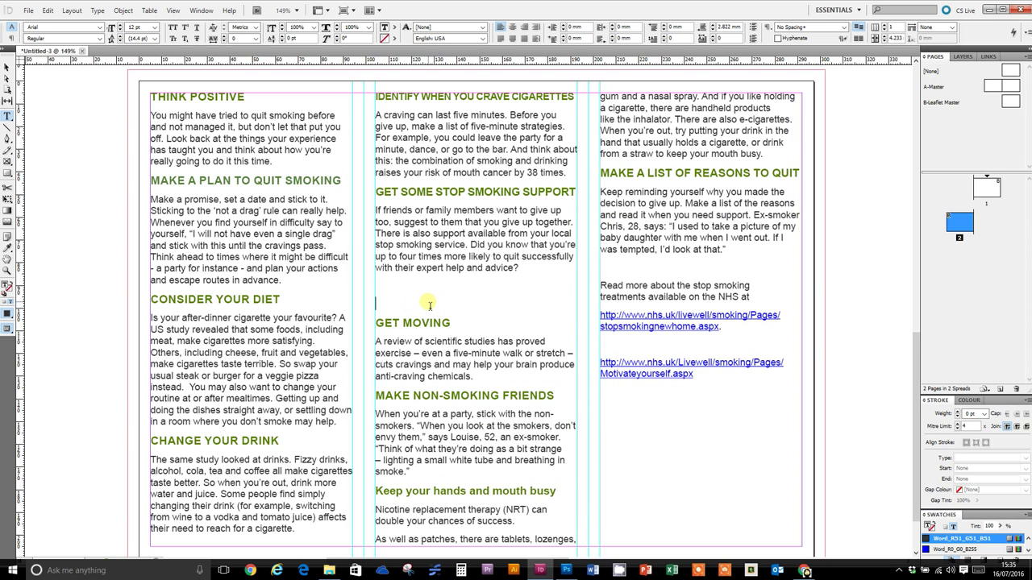
key("BackSpace")
key("BackSpace")
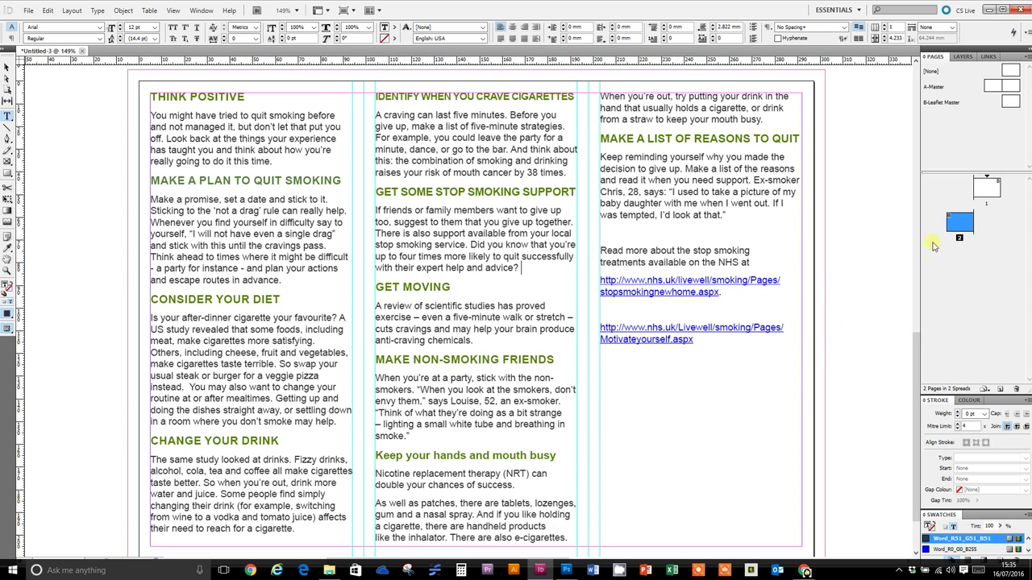
Draw a text frame in page 1's middle panel and paste the Helpline paragraph into it.
double_click(990, 188)
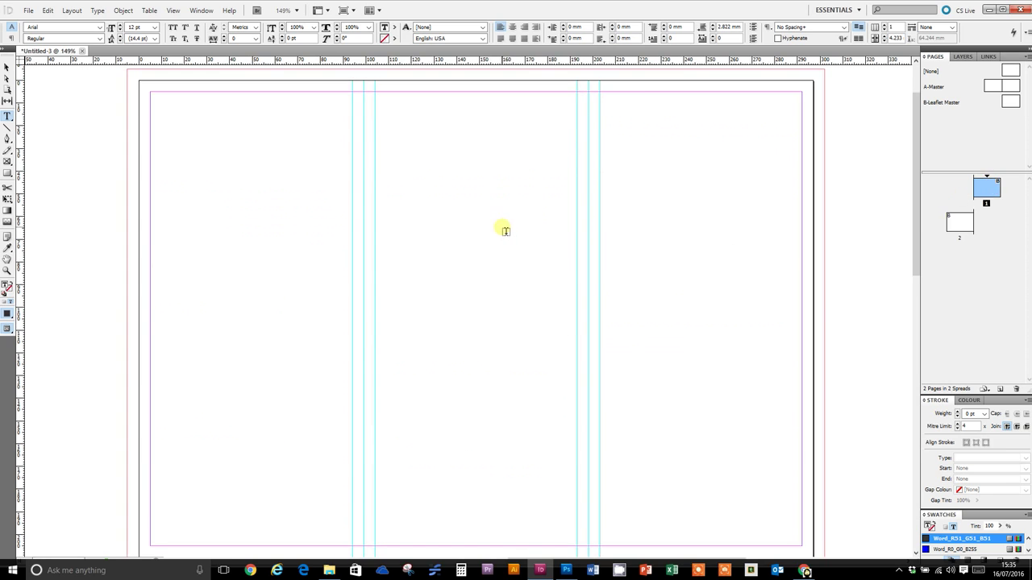
key("shift+Page_Down")
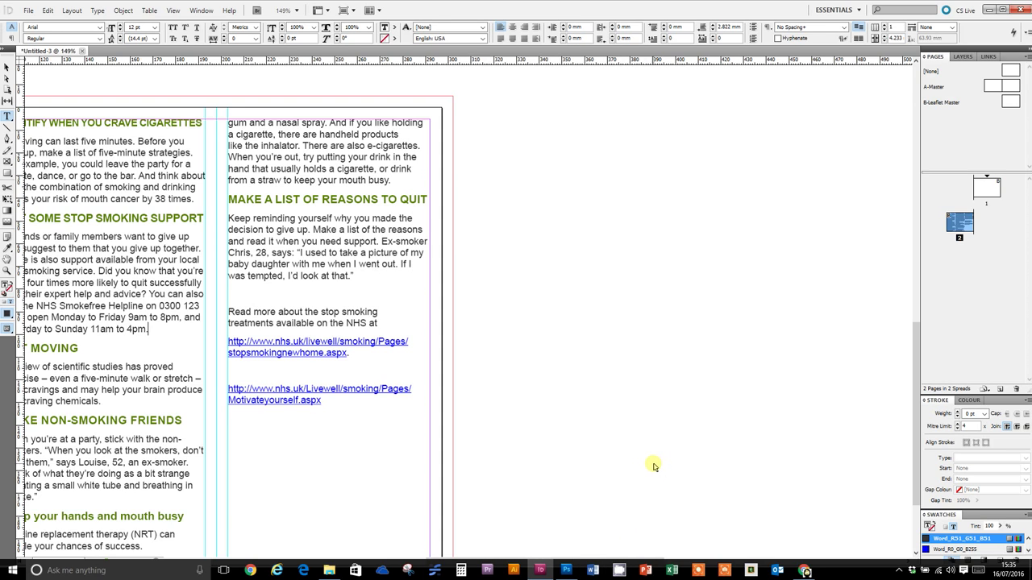
key("shift+Page_Up")
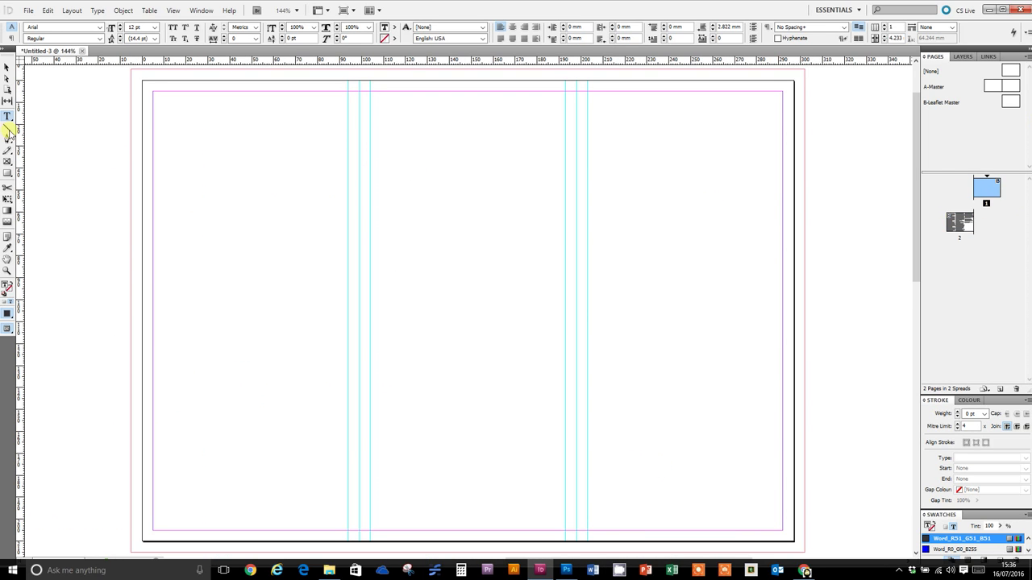
left_click_drag(370, 133, 564, 301)
key("ctrl+v")
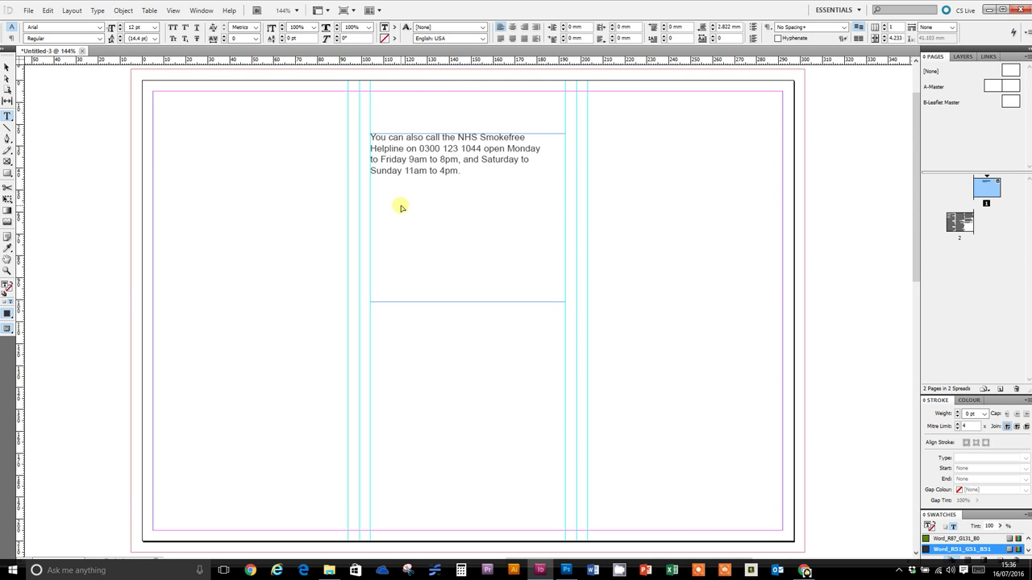
double_click(963, 222)
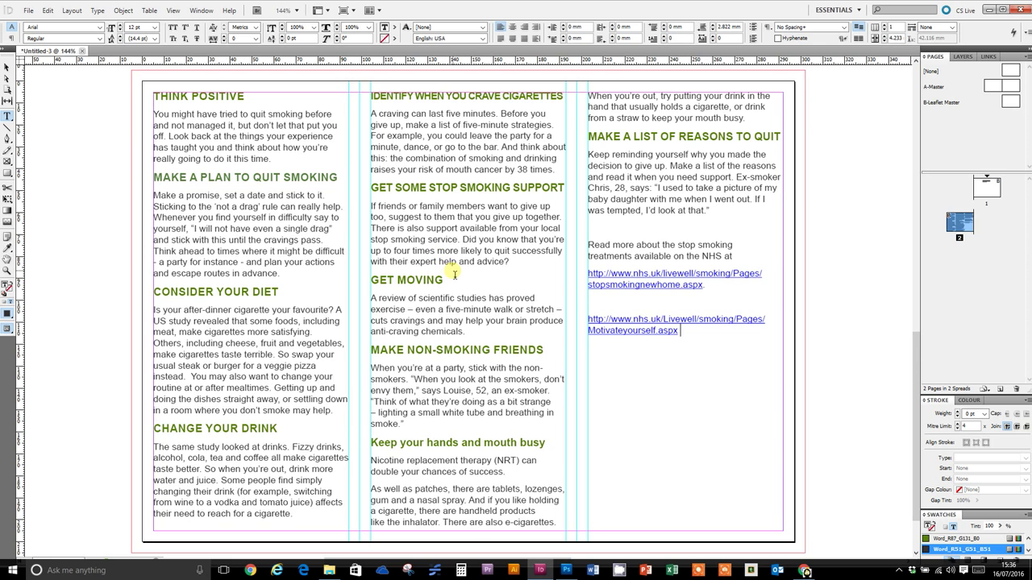
Number the first two headings '1.' and '2.' and tighten the tip 2 heading's tracking to -10.
left_click(153, 96)
type("1.")
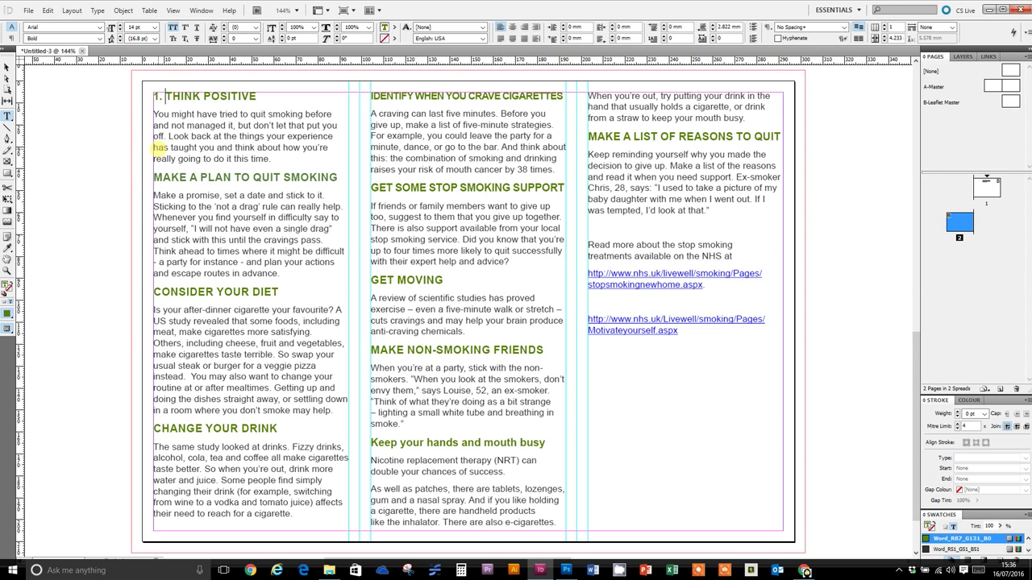
left_click(155, 178)
type("2.")
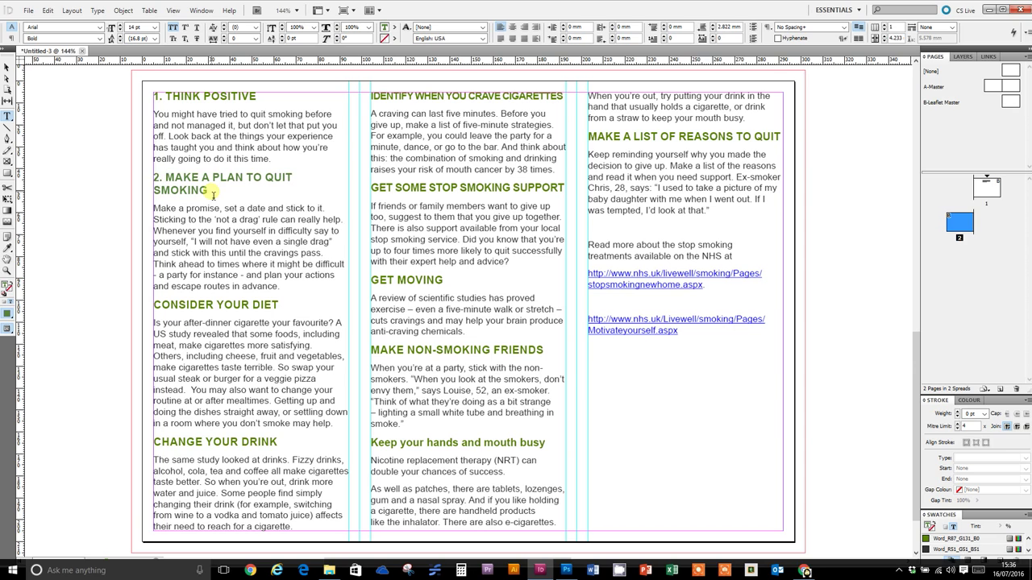
left_click_drag(212, 191, 152, 178)
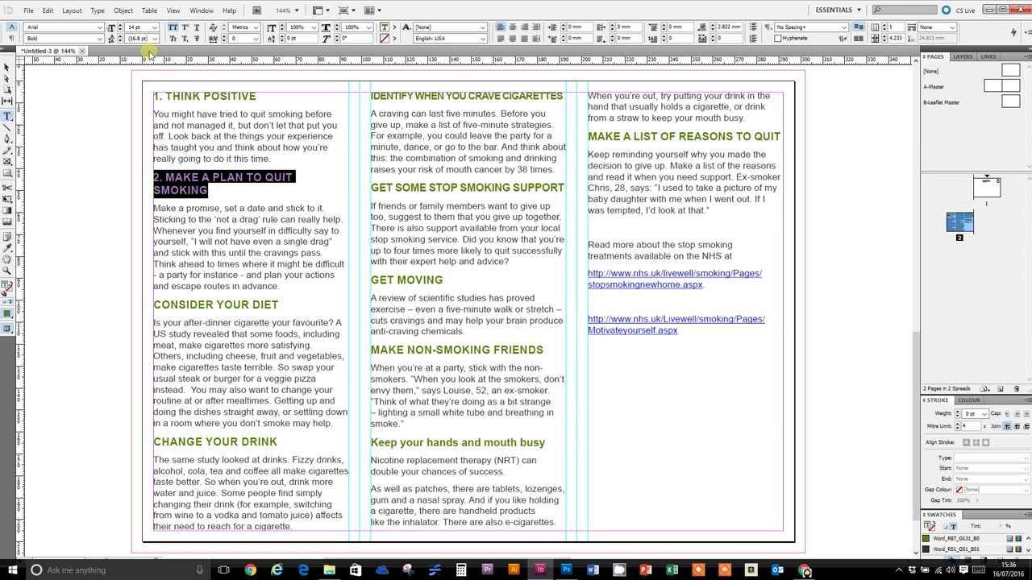
left_click(223, 41)
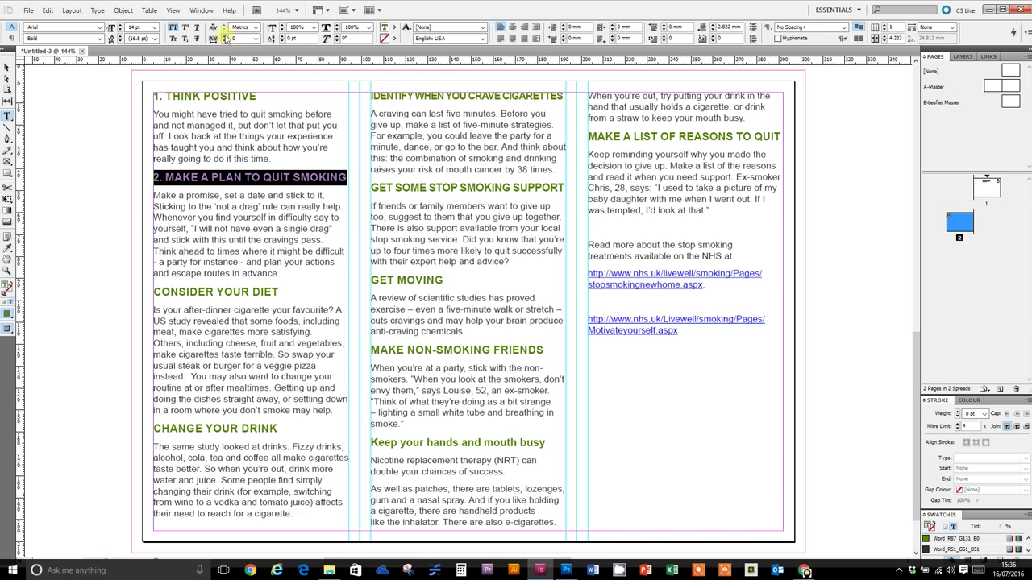
left_click(225, 37)
left_click(225, 42)
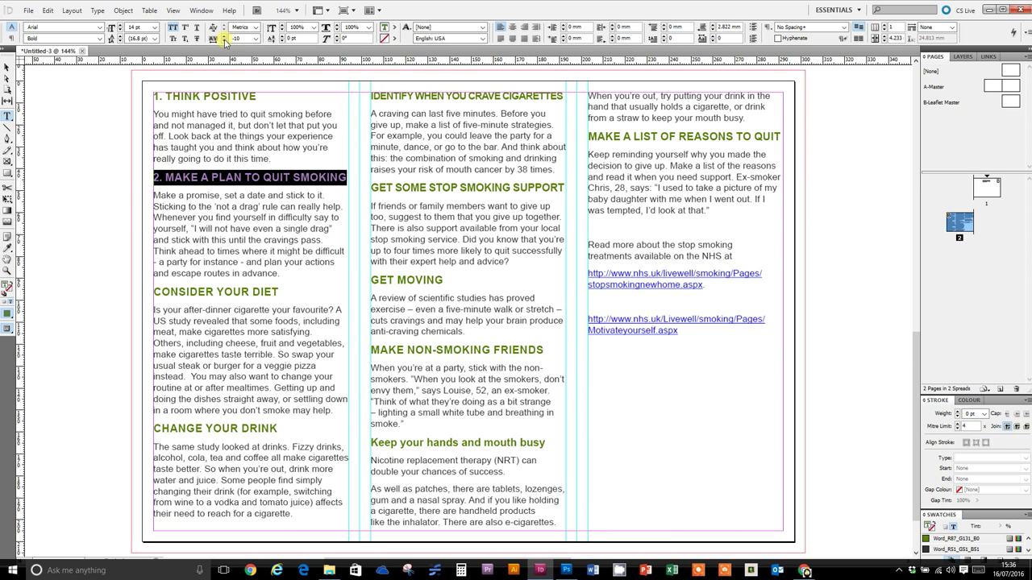
left_click(156, 295)
Number tips 3, 4 and 5, tightening the tip 5 heading's tracking to -100 to fit one line.
double_click(159, 322)
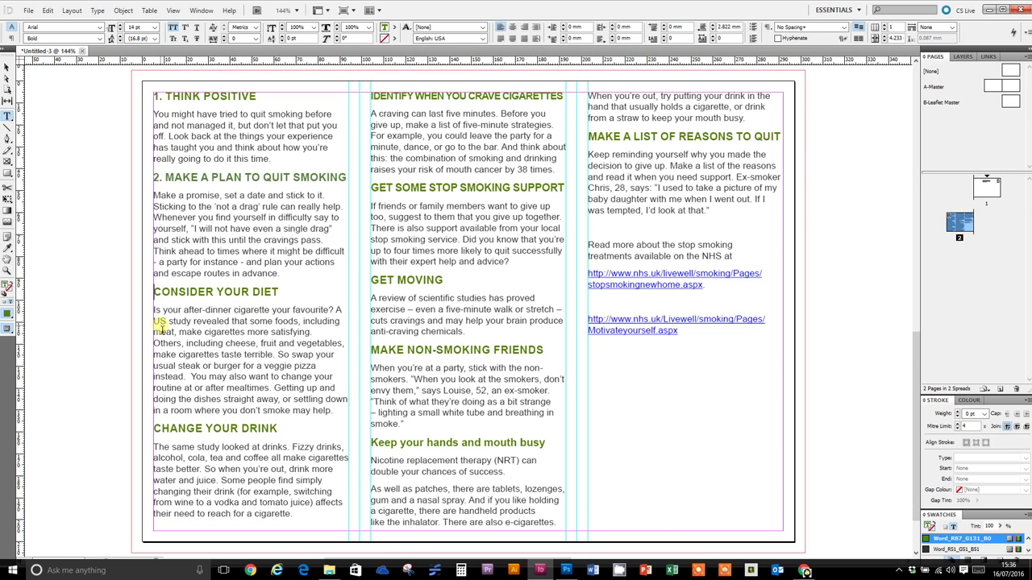
type("3.")
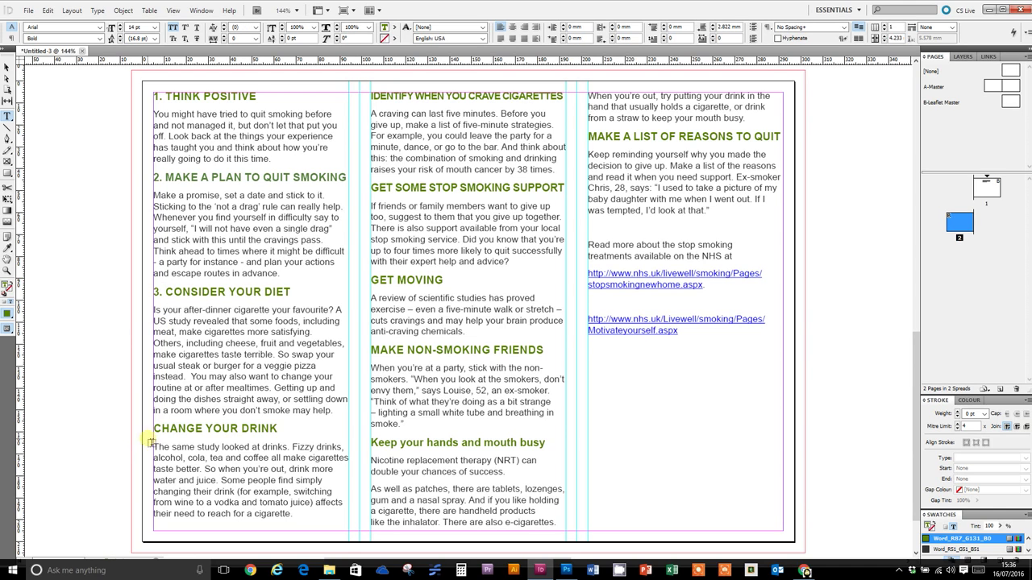
left_click(149, 442)
type("4.")
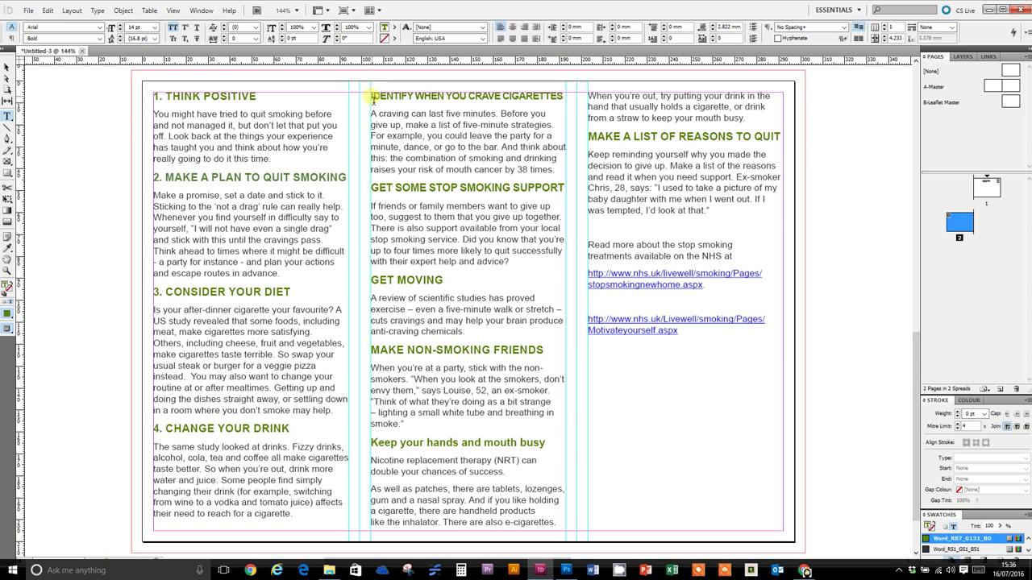
left_click(373, 97)
type("5.")
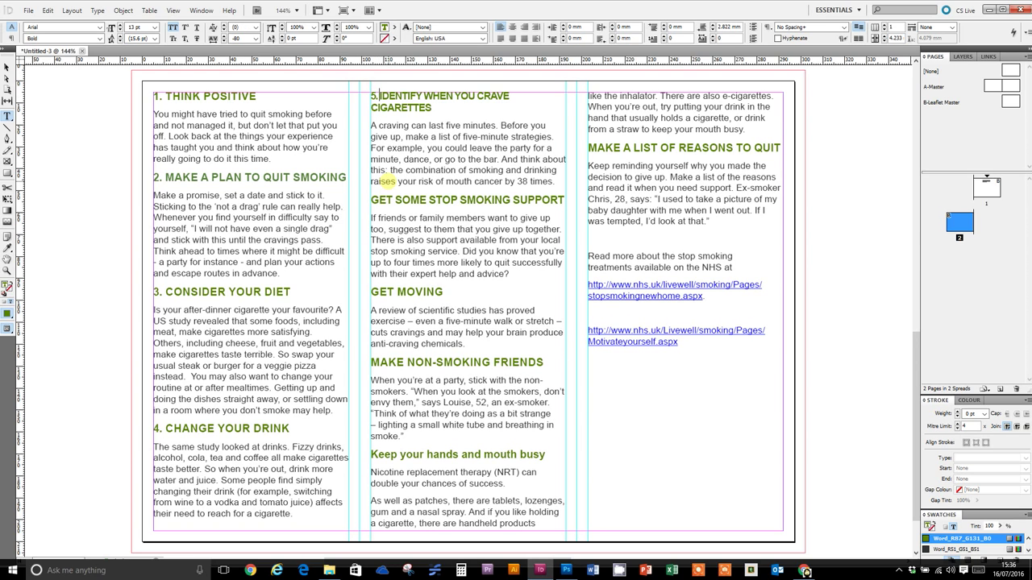
left_click_drag(438, 113, 370, 96)
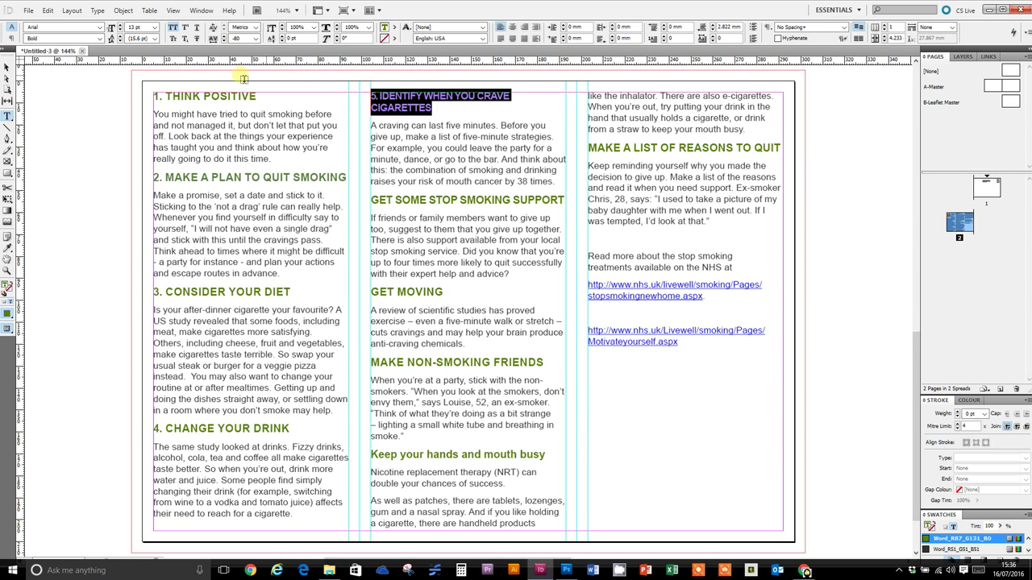
left_click(224, 41)
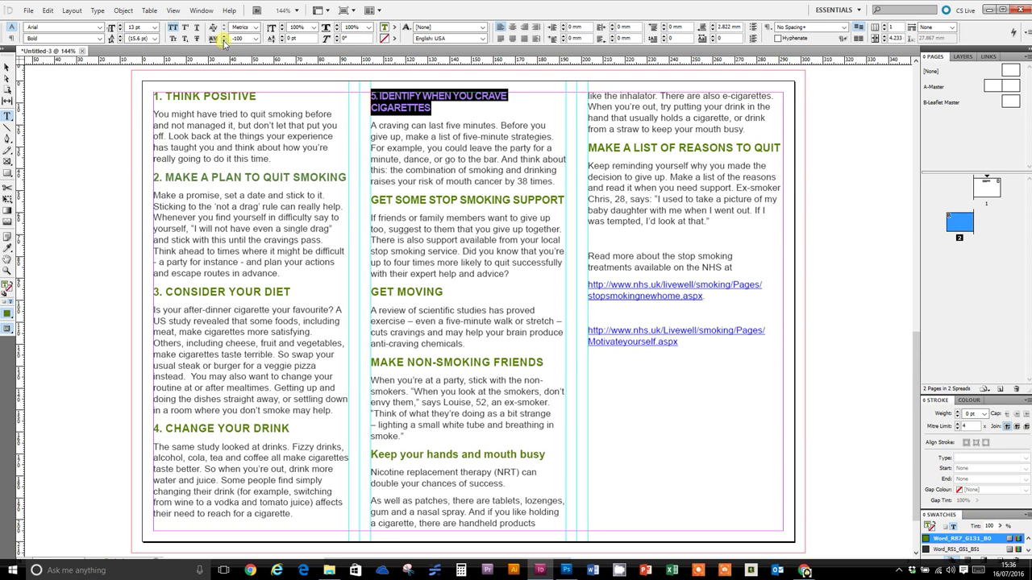
left_click(224, 41)
left_click(458, 137)
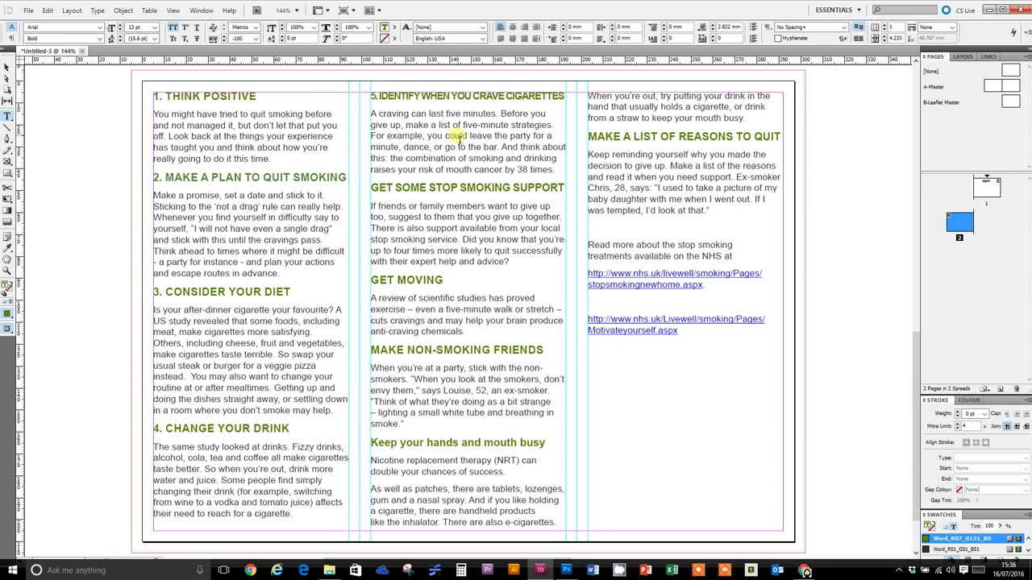
Number the GET SOME STOP SMOKING SUPPORT heading '6.' and tighten its tracking to -80.
left_click(374, 189)
type("6.GET SOME STOP")
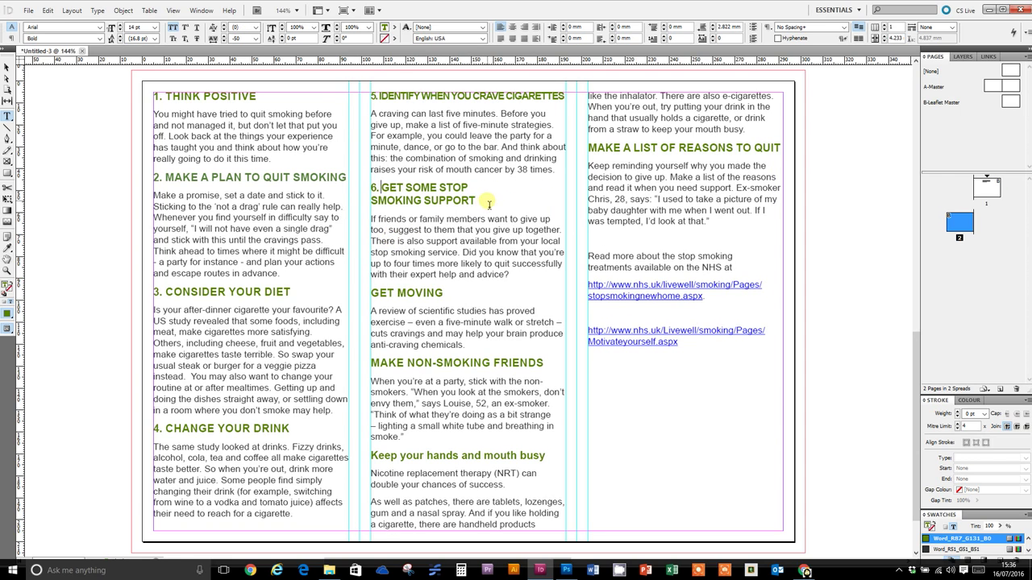
left_click_drag(484, 203, 372, 188)
left_click(223, 41)
left_click(224, 41)
left_click(224, 41)
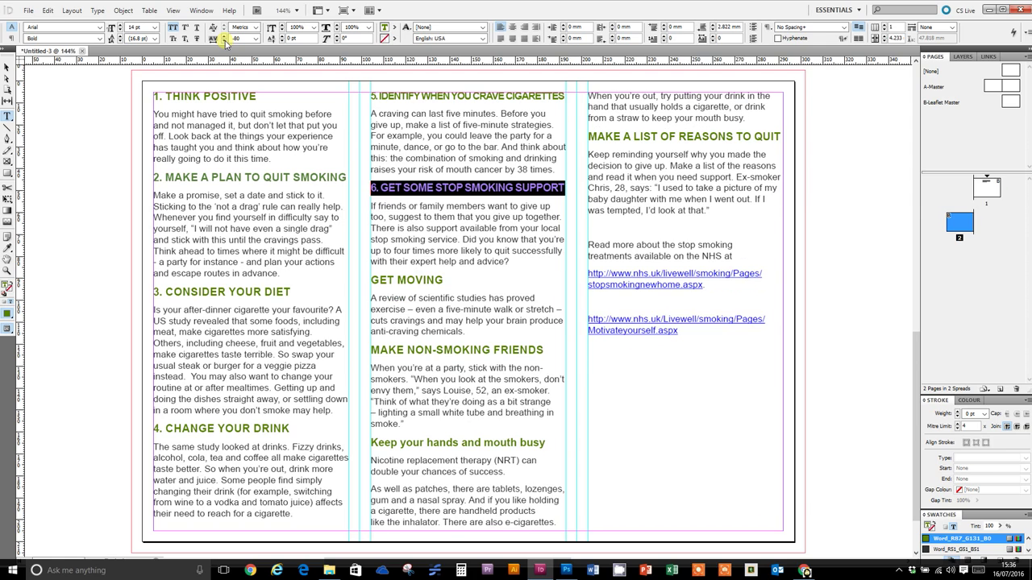
Number the GET MOVING, MAKE NON-SMOKING FRIENDS and Keep your hands headings 7, 8 and 9.
left_click(373, 281)
type("7.")
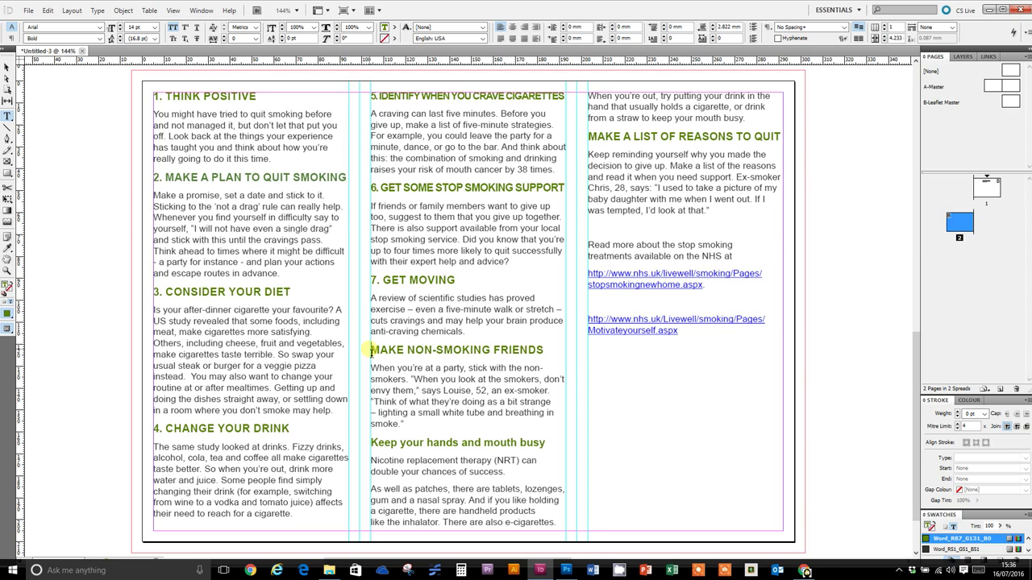
left_click(372, 350)
type("8.")
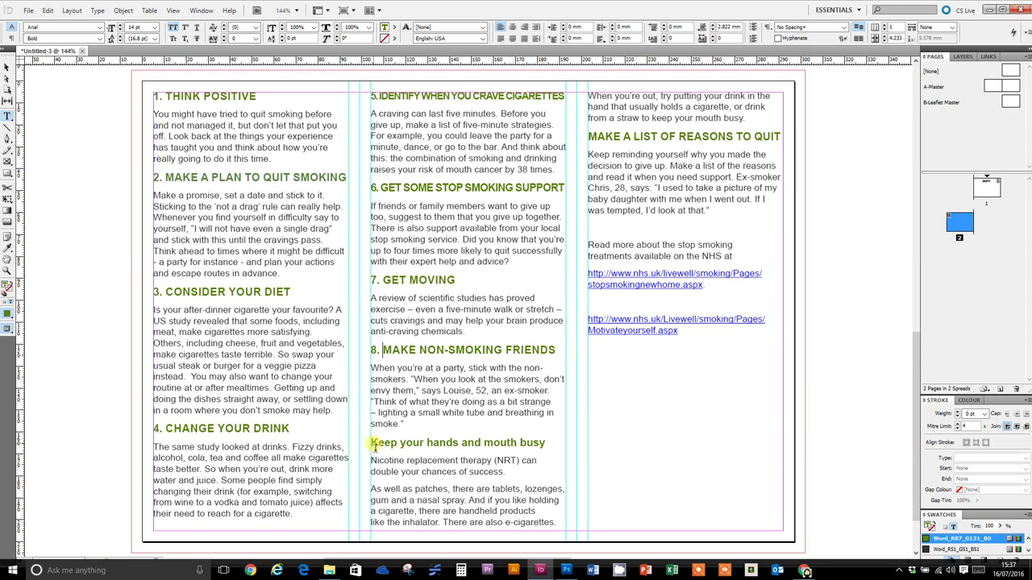
left_click(368, 448)
type("9.")
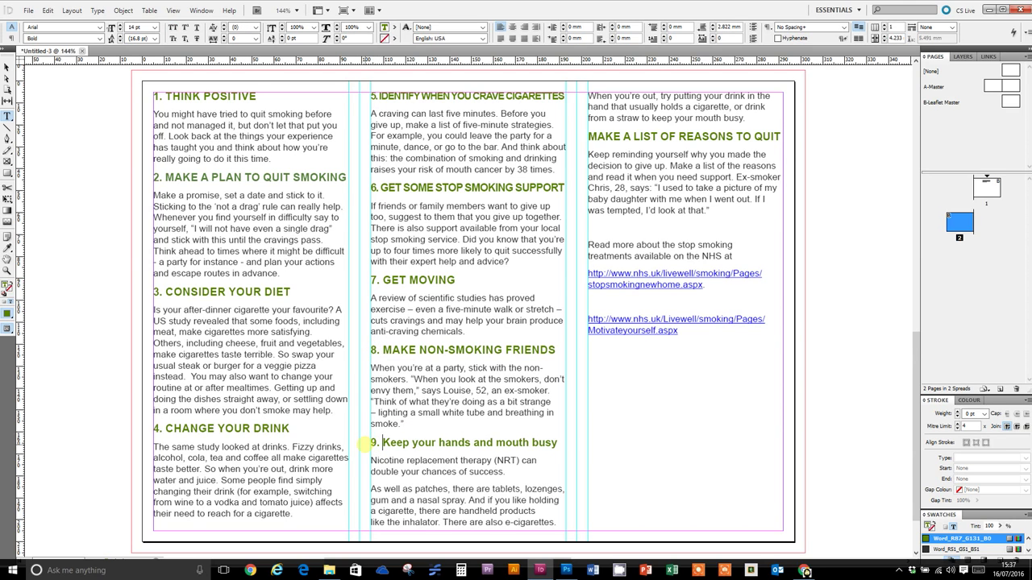
Set the tip 9 heading in all capitals and tighten its tracking to -110 to fit one line.
left_click_drag(558, 445, 382, 448)
left_click(173, 28)
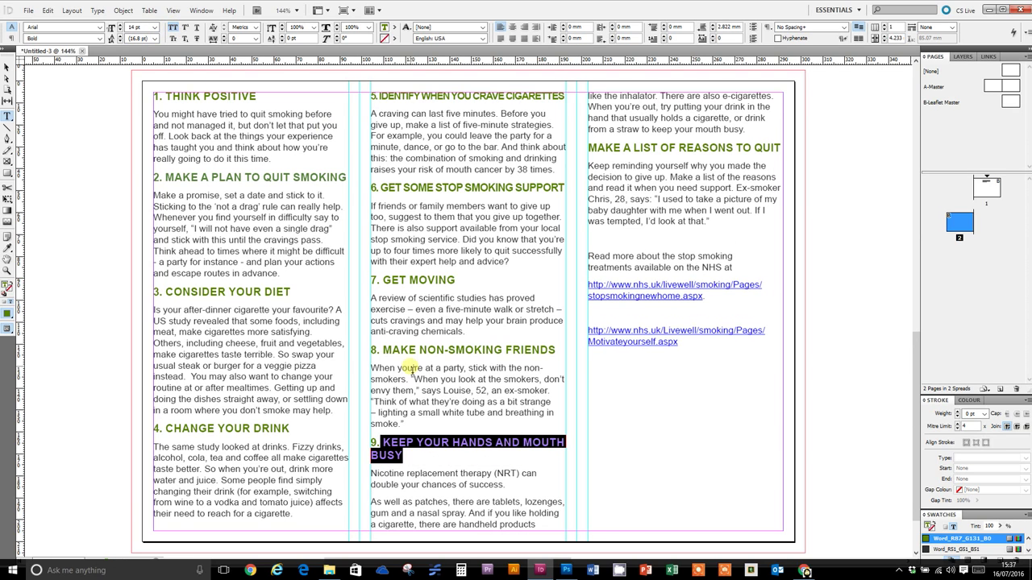
left_click(227, 41)
left_click(227, 41)
left_click(227, 41)
left_click(227, 41)
left_click(227, 41)
left_click(226, 41)
left_click(227, 41)
left_click(227, 41)
left_click(226, 41)
left_click(226, 41)
left_click(226, 41)
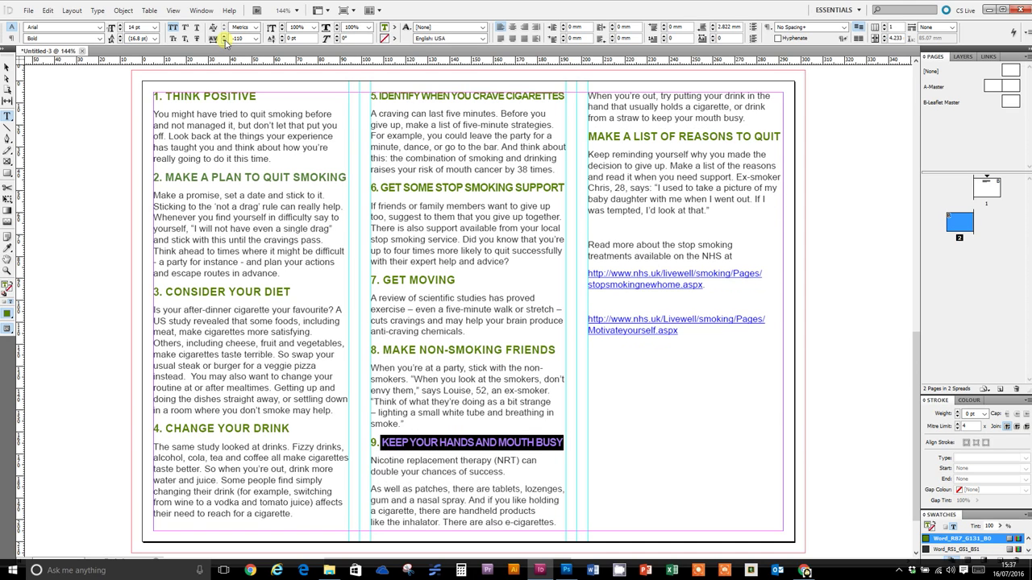
Number the MAKE A LIST OF REASONS TO QUIT heading '10.' and tighten its tracking to -60.
left_click(579, 150)
type("10")
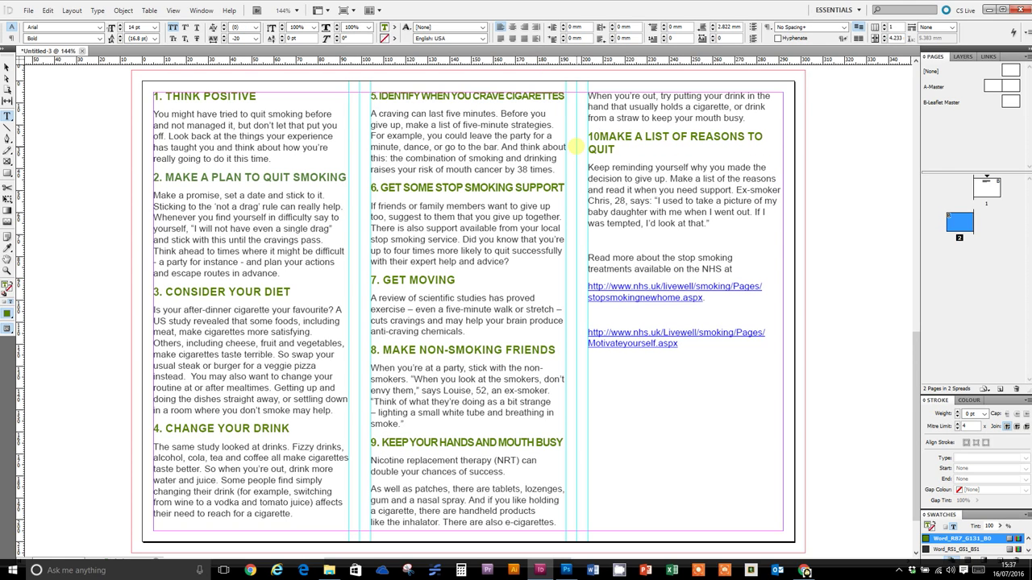
type(".")
left_click_drag(617, 151, 588, 134)
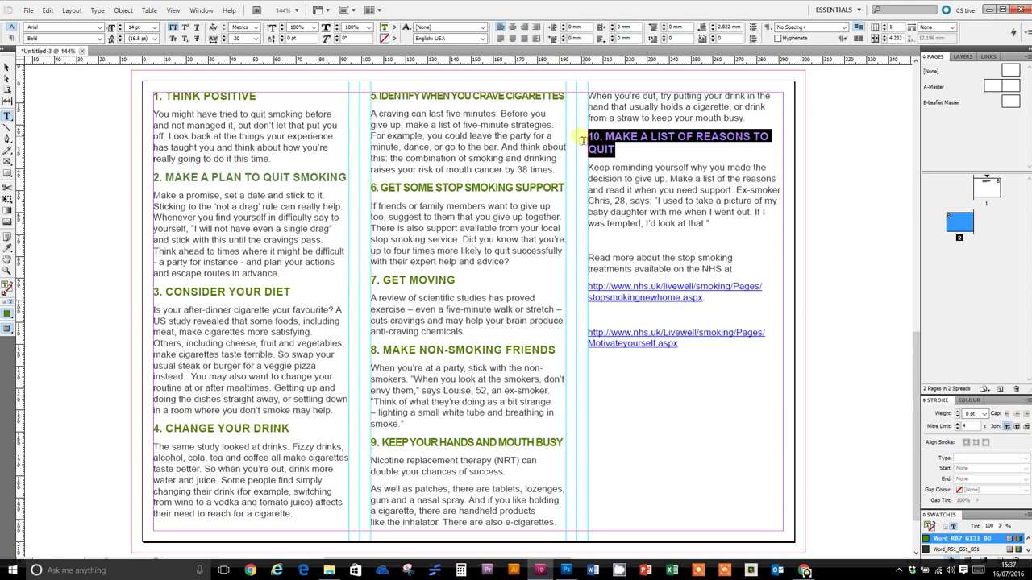
left_click(224, 42)
left_click(224, 42)
left_click(224, 42)
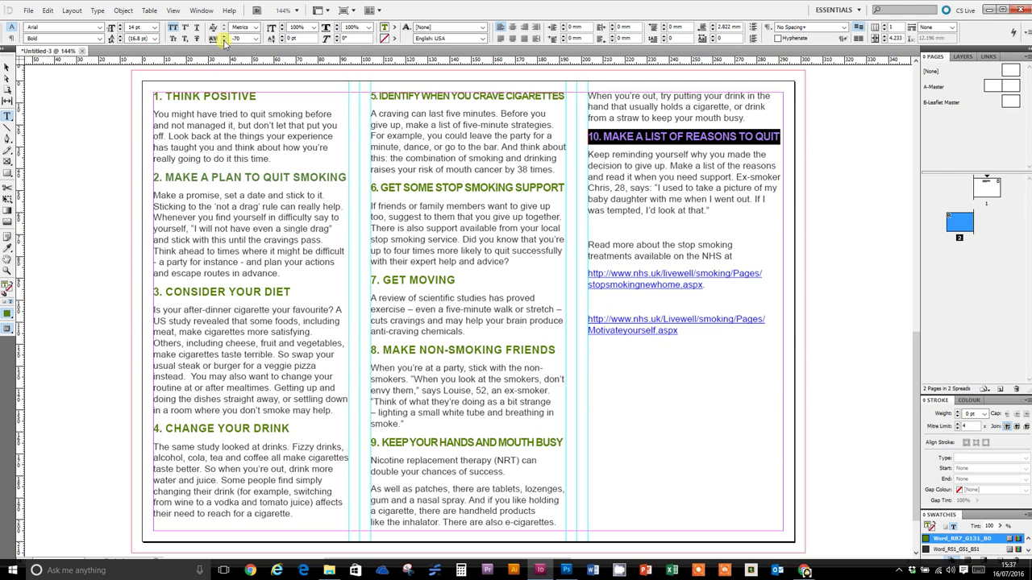
left_click_drag(671, 201, 714, 212)
left_click(751, 219)
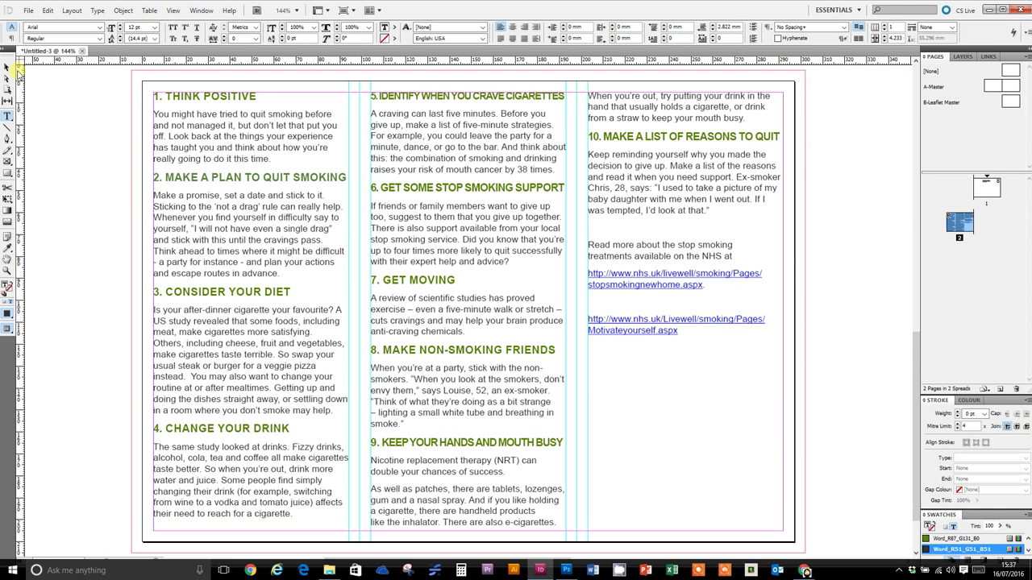
left_click(184, 147)
Drag the top edge of the three column frames down to leave room at the top.
left_click(5, 69)
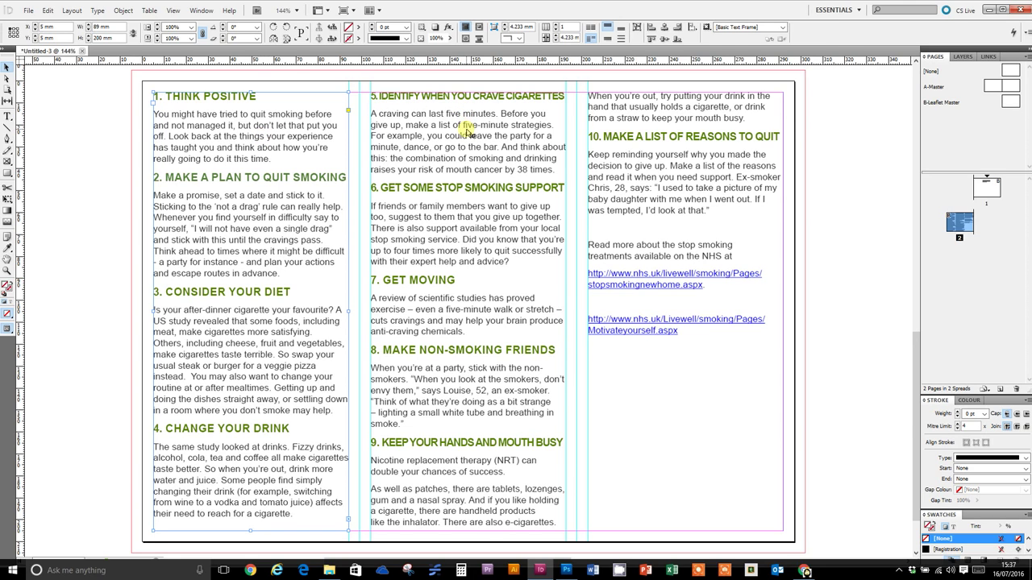
left_click(669, 141)
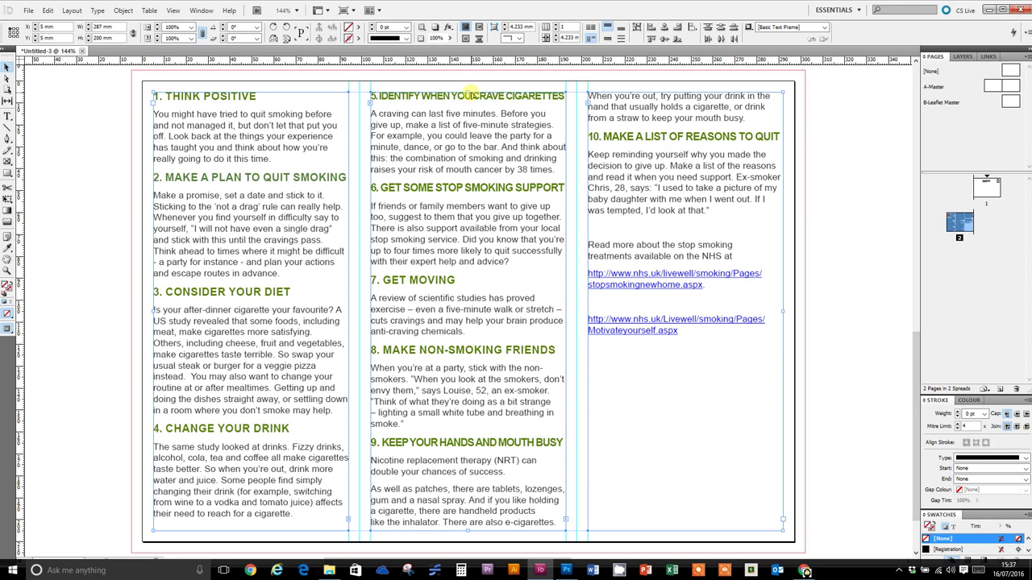
left_click_drag(474, 94, 477, 140)
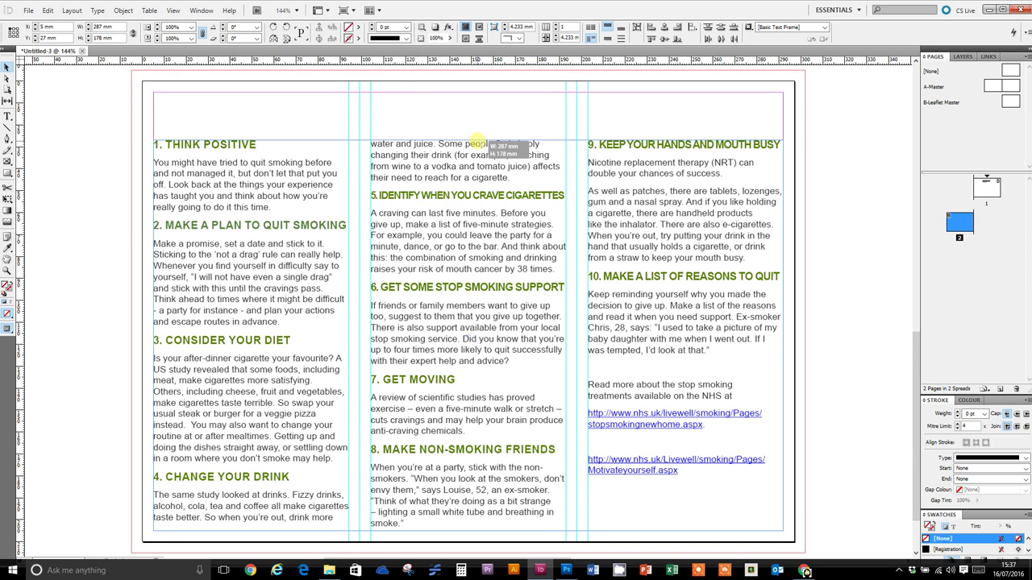
left_click_drag(476, 140, 489, 155)
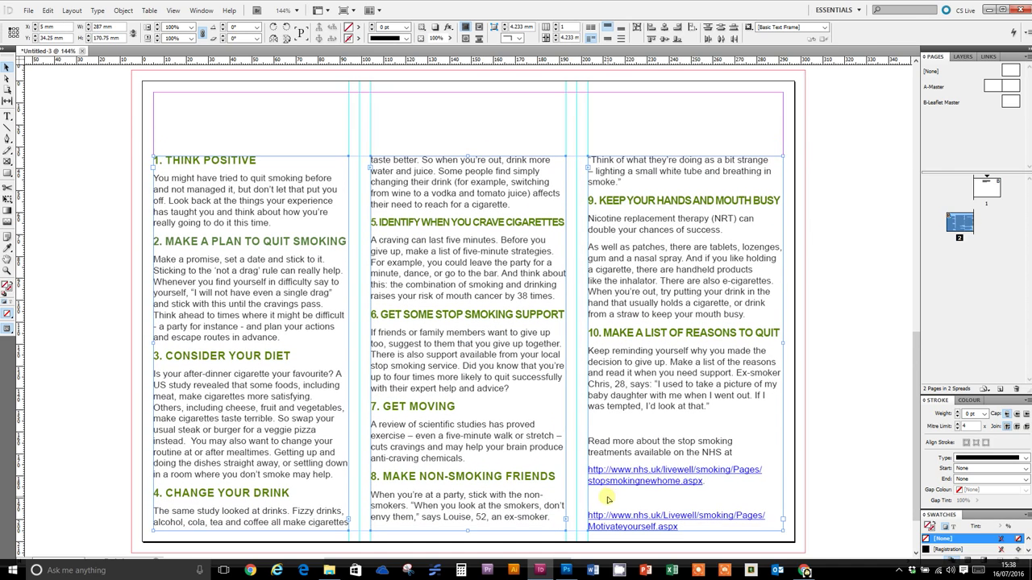
Delete the blank lines between the NHS links and above Read more in the third column.
double_click(578, 479)
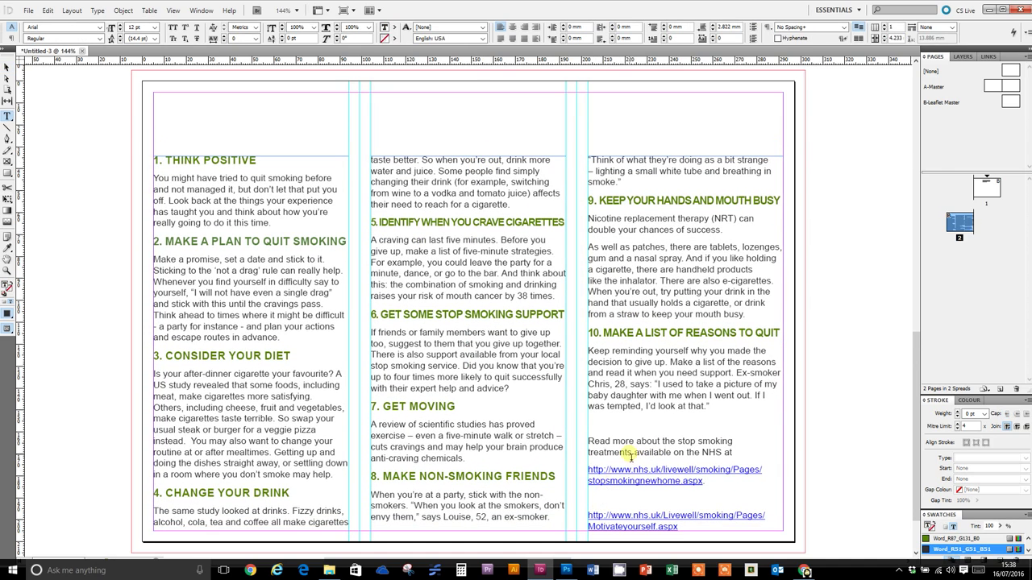
key("Delete")
left_click(609, 427)
key("Delete")
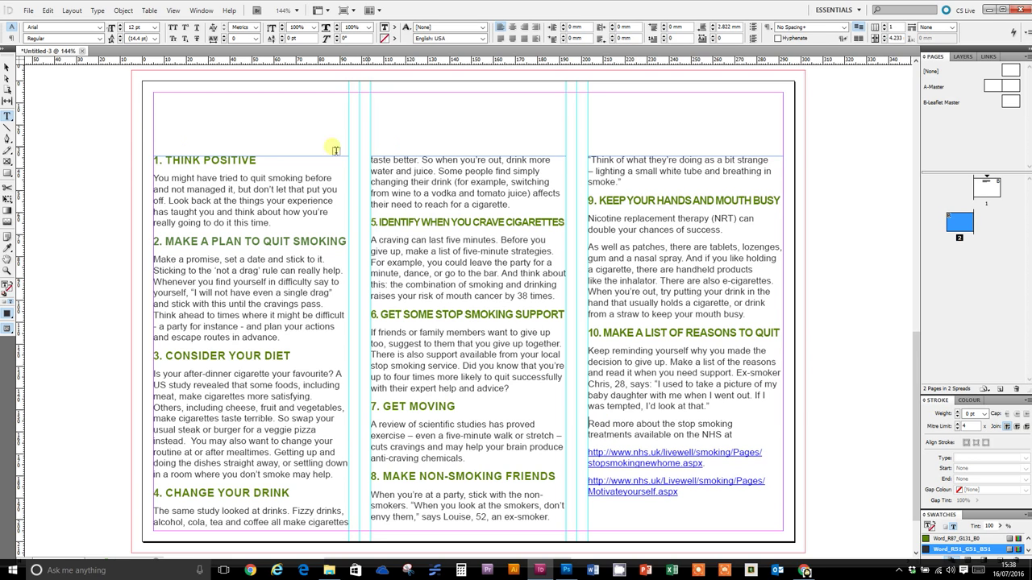
Nudge all three column frames slightly lower.
left_click(7, 67)
left_click_drag(89, 132, 808, 246)
left_click_drag(472, 154, 471, 169)
Draw a new text frame across the top margin of the page.
left_click(125, 158)
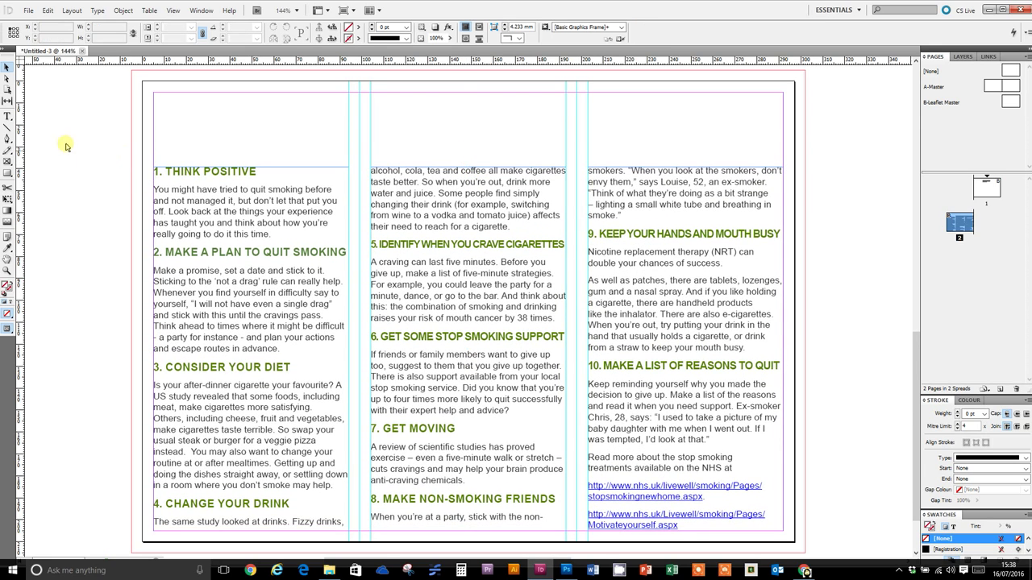
left_click(7, 116)
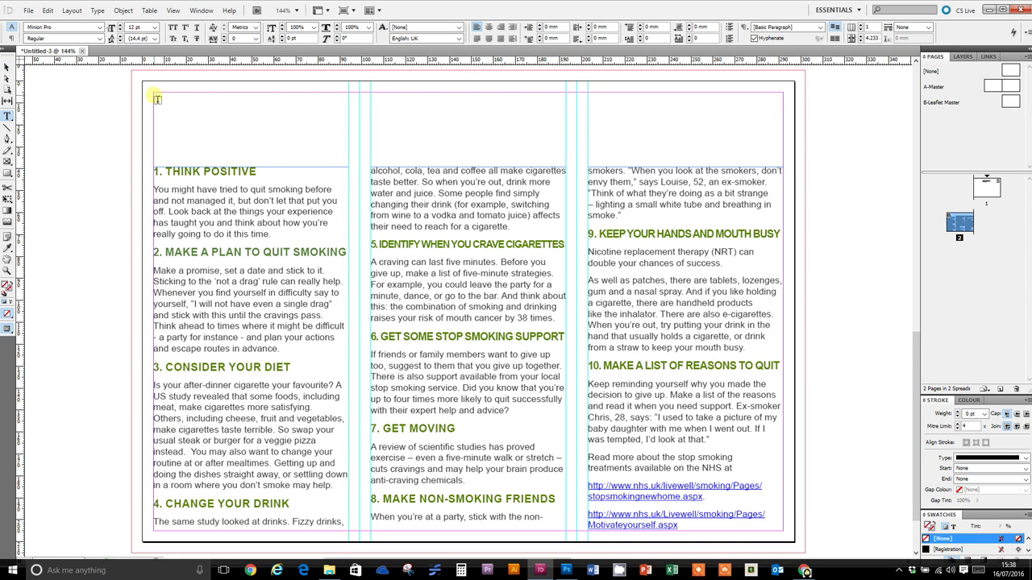
left_click_drag(158, 99, 782, 168)
key("Escape")
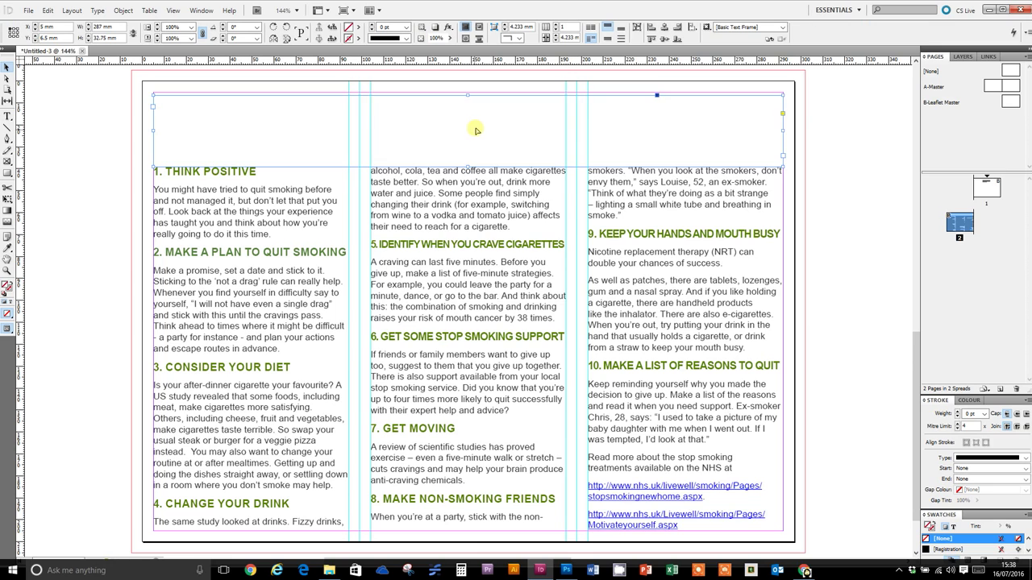
left_click_drag(474, 127, 474, 128)
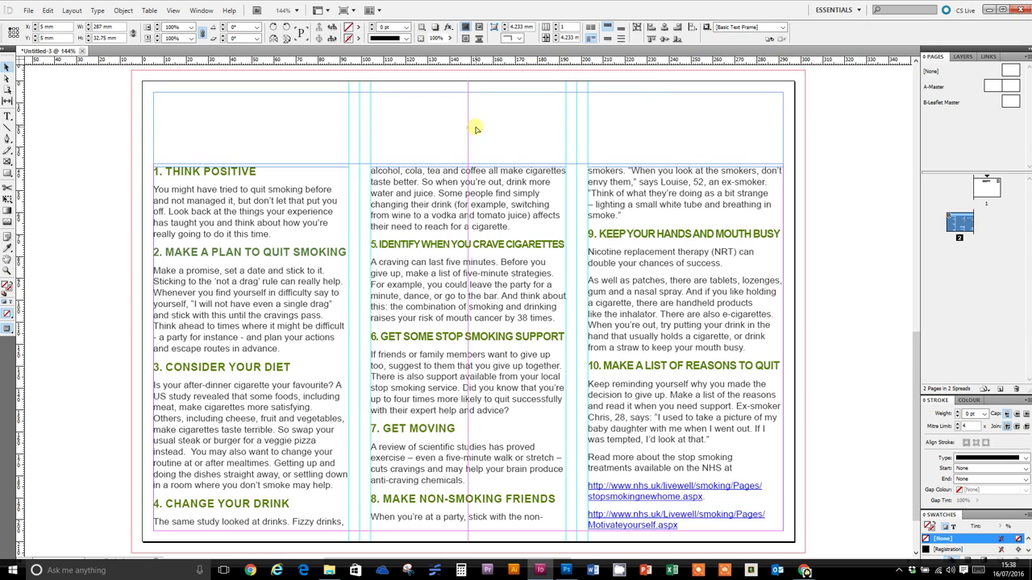
Type the title '10 WAYS TO QUIT SMOKING' into the top frame.
left_click(7, 117)
left_click(184, 142)
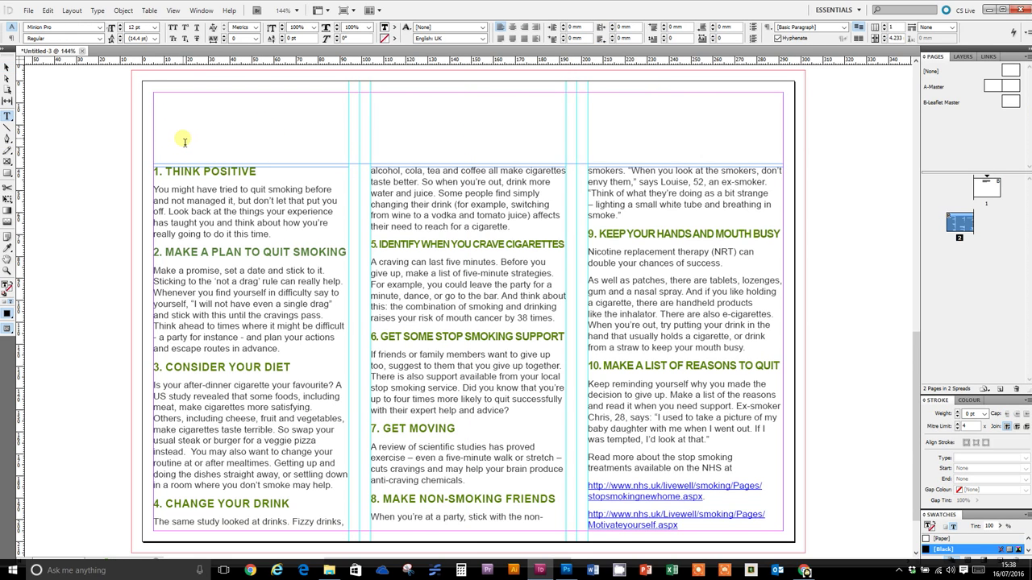
type("10")
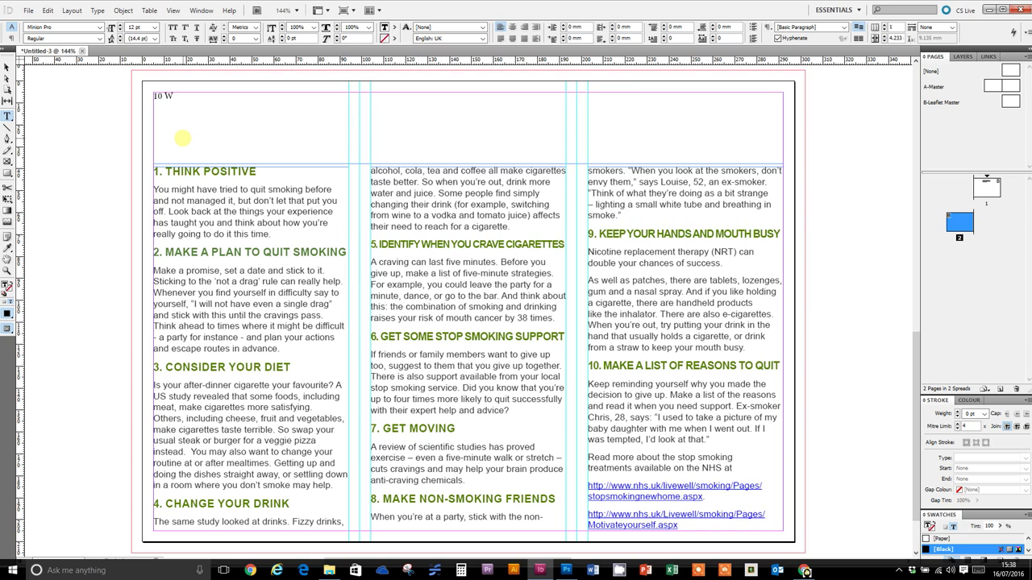
type("WAYS TO")
type("QUIT SMOKING")
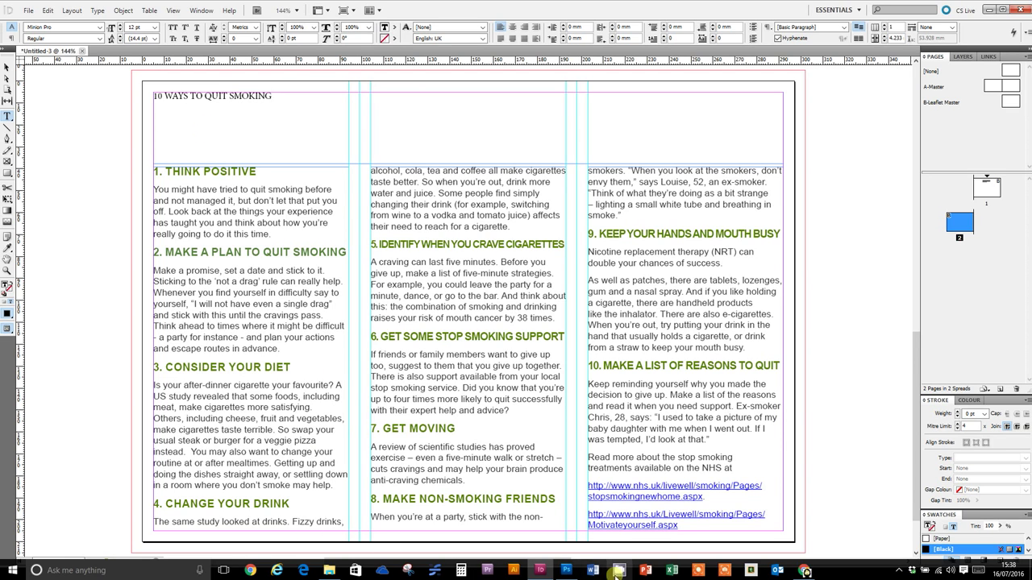
Open Anti Smoking Leaflet Body Text.docx in Word and select the line '10 self-help tips to stop smoking'.
left_click(593, 571)
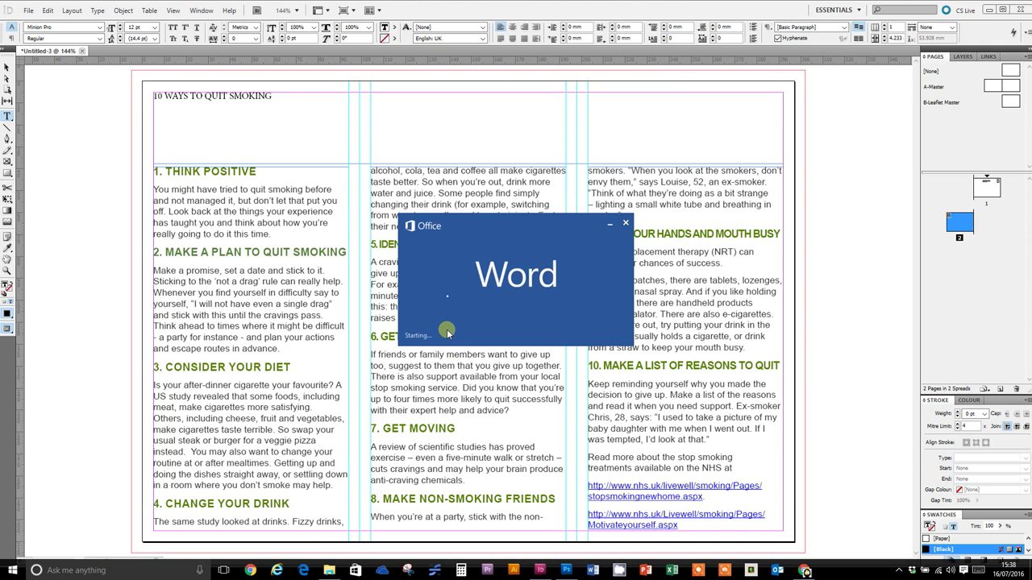
key("Return")
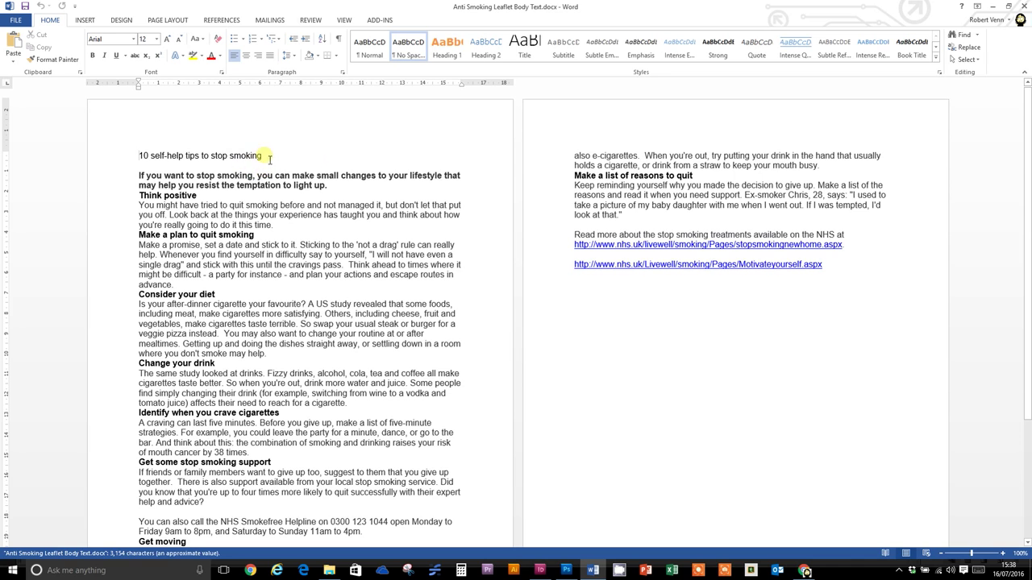
left_click_drag(263, 156, 145, 158)
key("ctrl+c")
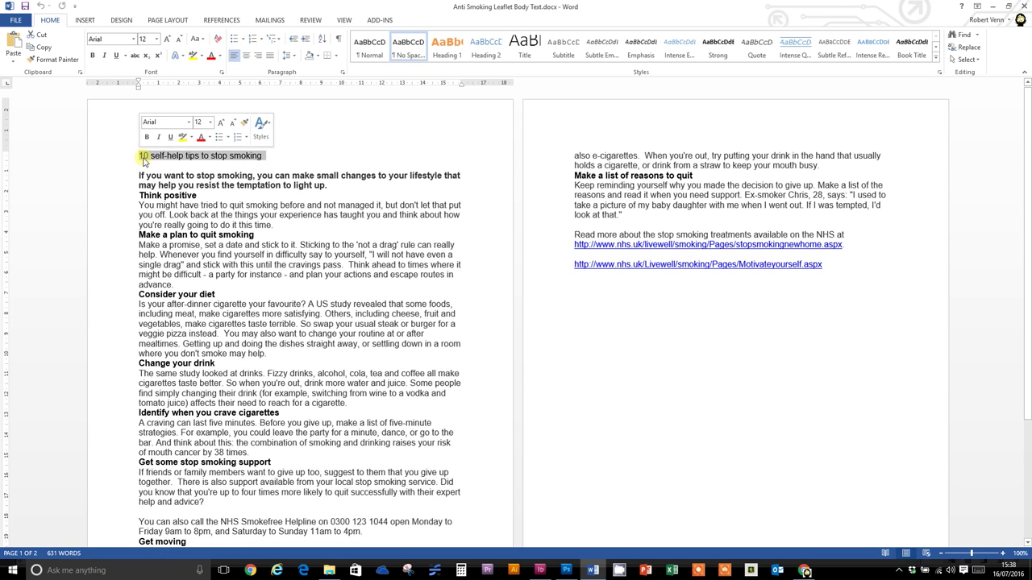
Paste the copied line over the title and capitalise it as '10 Self-Help Tips to Stop Smoking'.
left_click(985, 5)
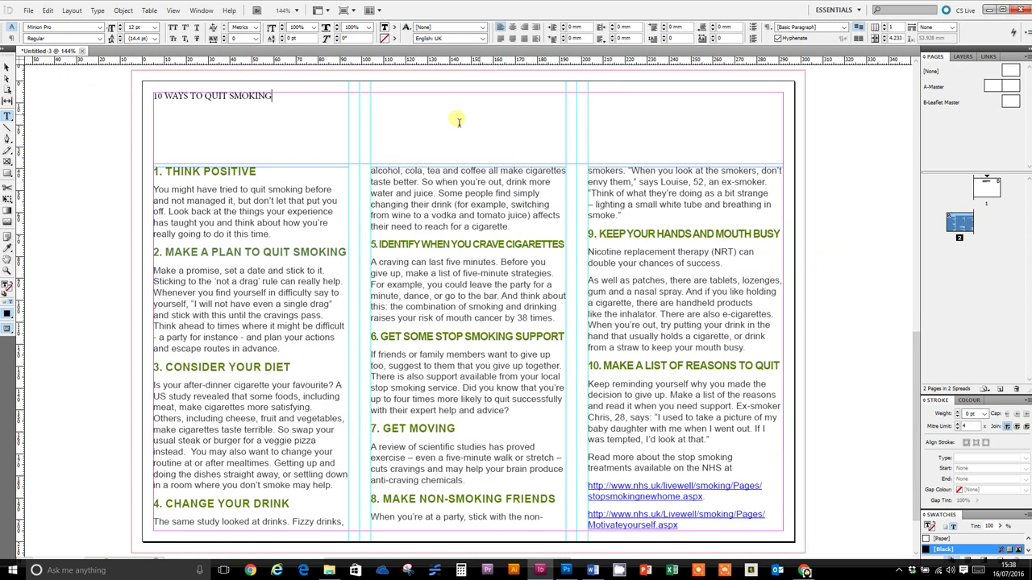
triple_click(142, 100)
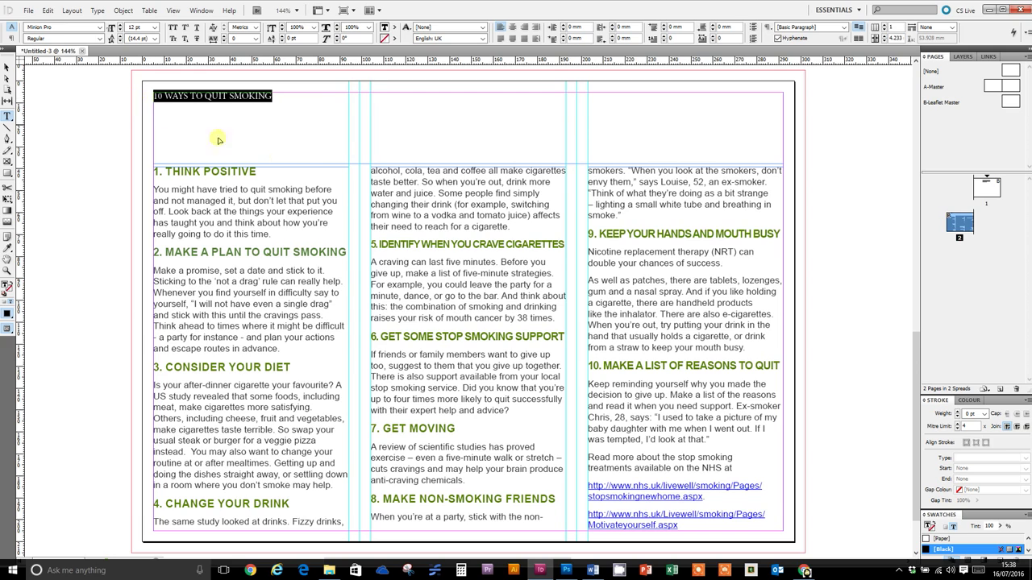
key("ctrl+v")
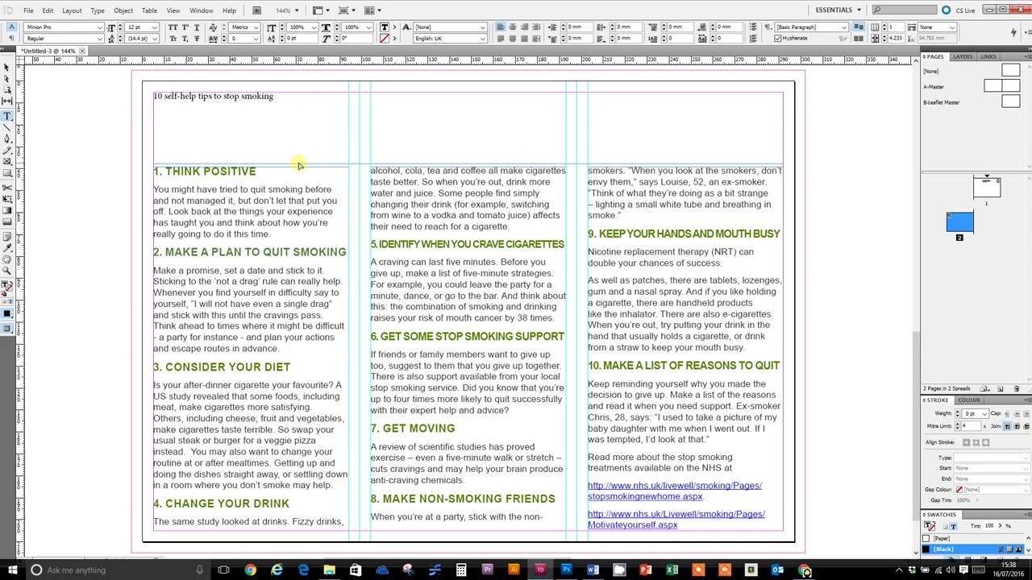
triple_click(192, 103)
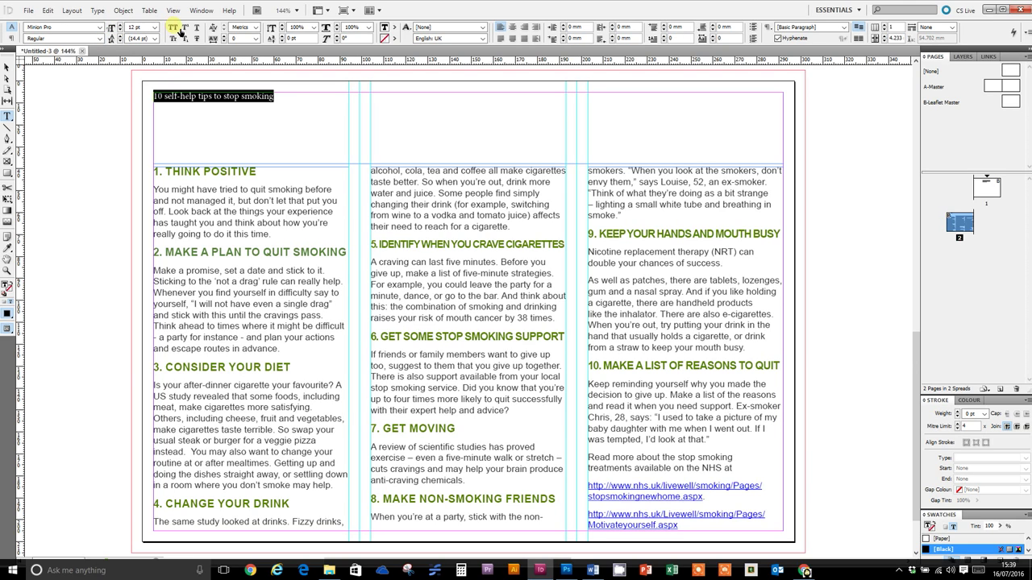
mouse_move(164, 97)
left_mouse_down()
mouse_move(182, 113)
mouse_move(169, 106)
left_mouse_up()
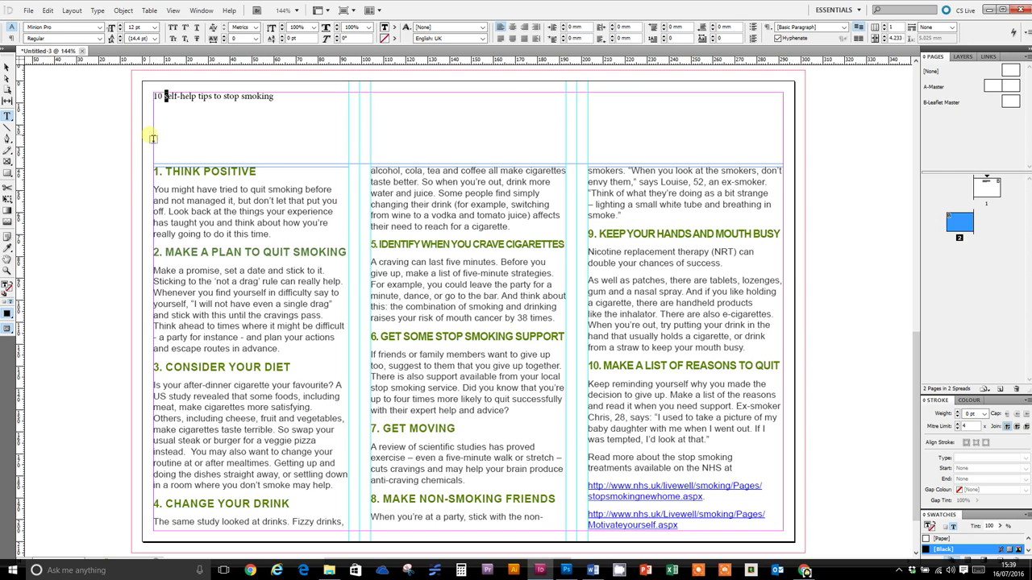
type("S")
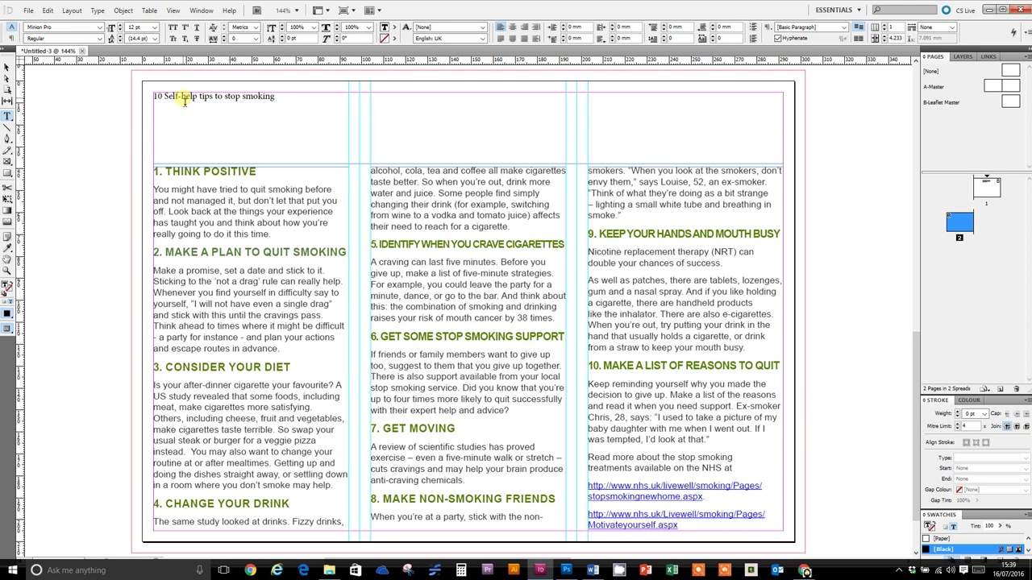
type("H")
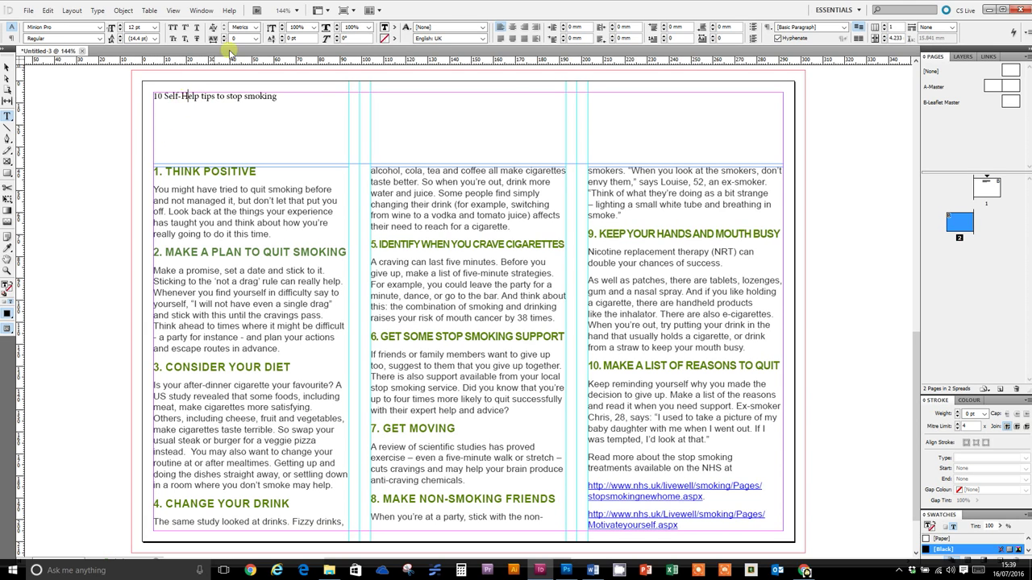
type("T")
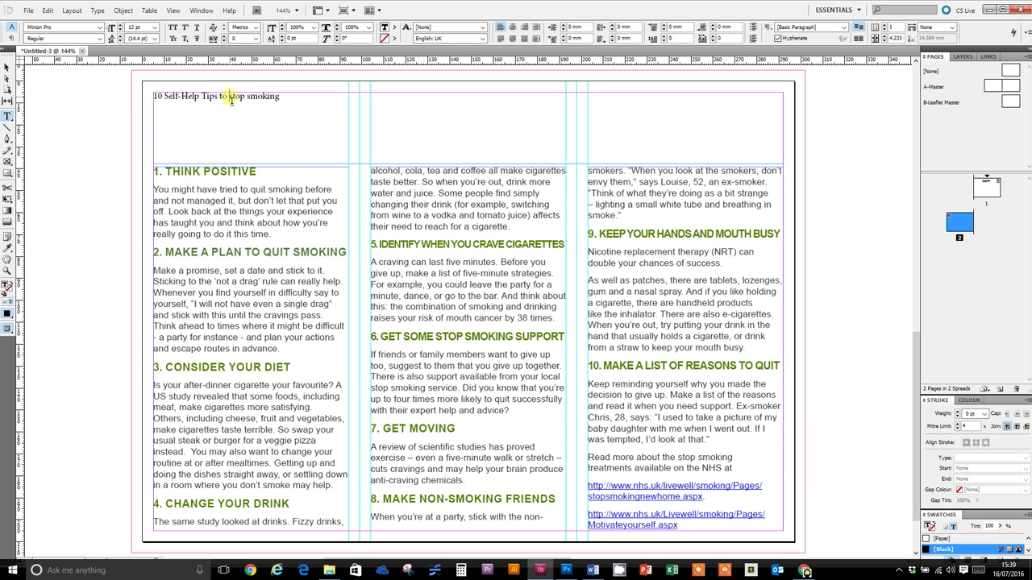
left_click_drag(234, 98, 229, 97)
type("Stop S")
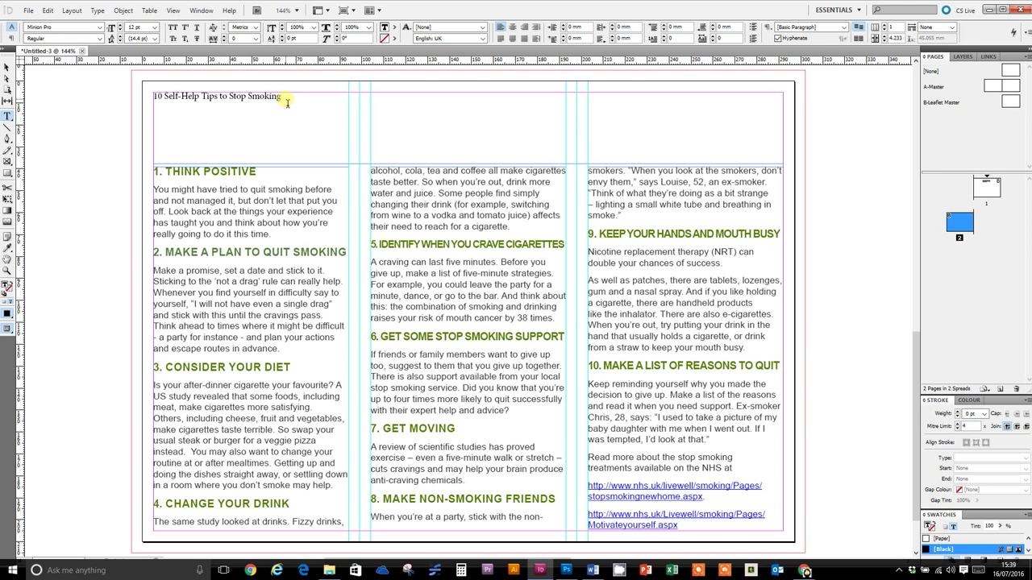
triple_click(147, 98)
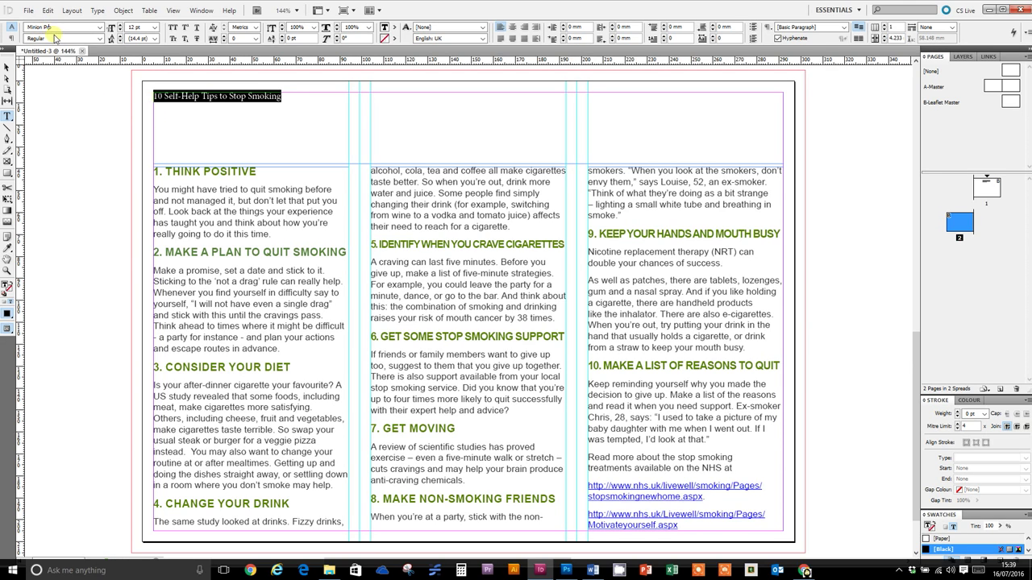
Set the title's font to Arial Black.
triple_click(59, 30)
type("Arial")
key("Return")
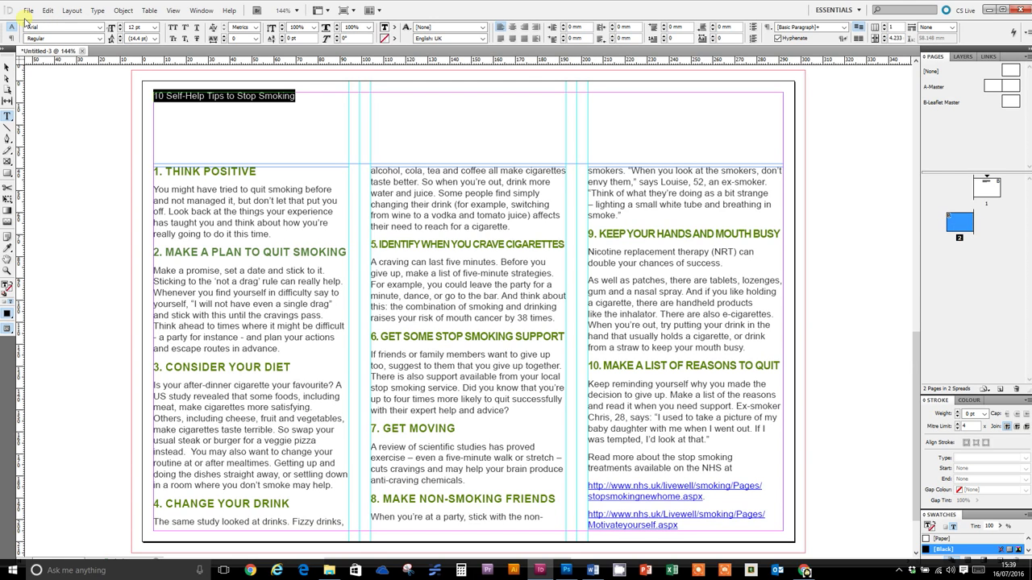
left_click(100, 39)
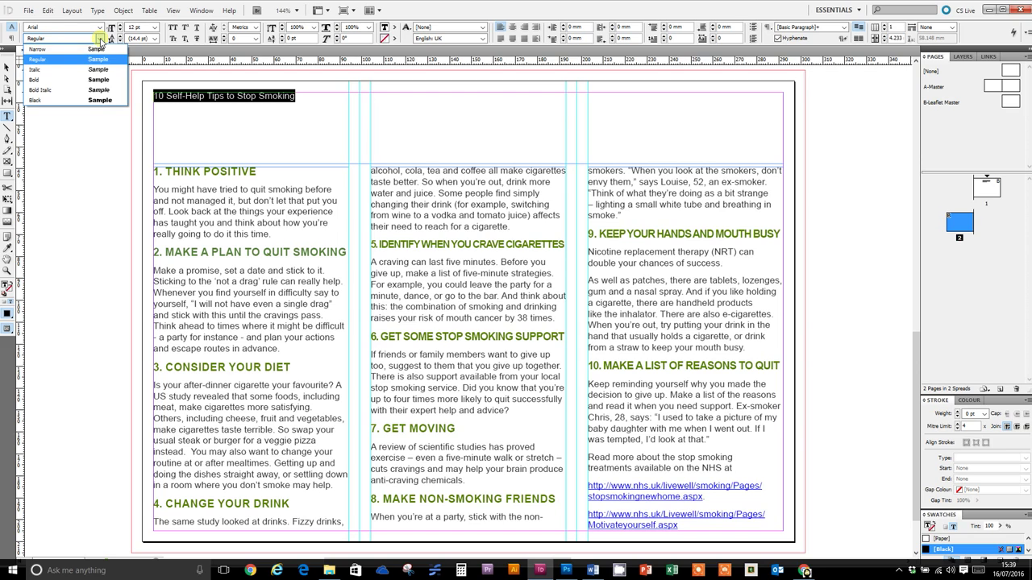
left_click(106, 100)
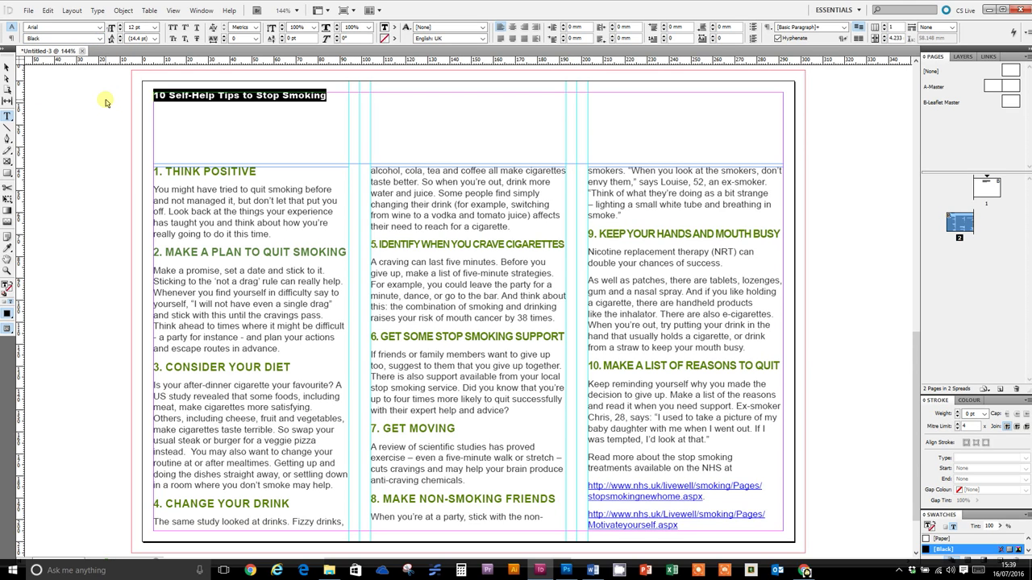
Enlarge the title, keep tracking at 0, and settle on a 43 pt size so it fits one line.
key("ctrl+shift+period")
key("ctrl+shift+period")
key("ctrl+shift+period")
key("ctrl+shift+period")
key("ctrl+shift+period")
key("ctrl+shift+period")
key("ctrl+shift+period")
key("ctrl+shift+period")
key("ctrl+shift+period")
key("ctrl+shift+period")
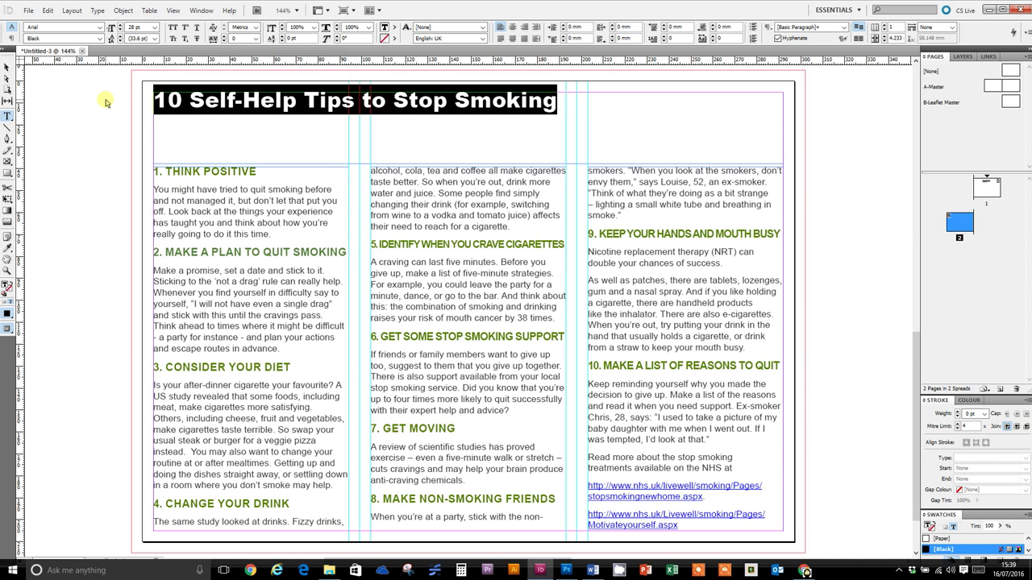
key("ctrl+shift+period")
key("ctrl+shift+period")
key("ctrl+shift+period")
key("ctrl+shift+period")
key("ctrl+shift+period")
key("ctrl+shift+period")
key("ctrl+shift+period")
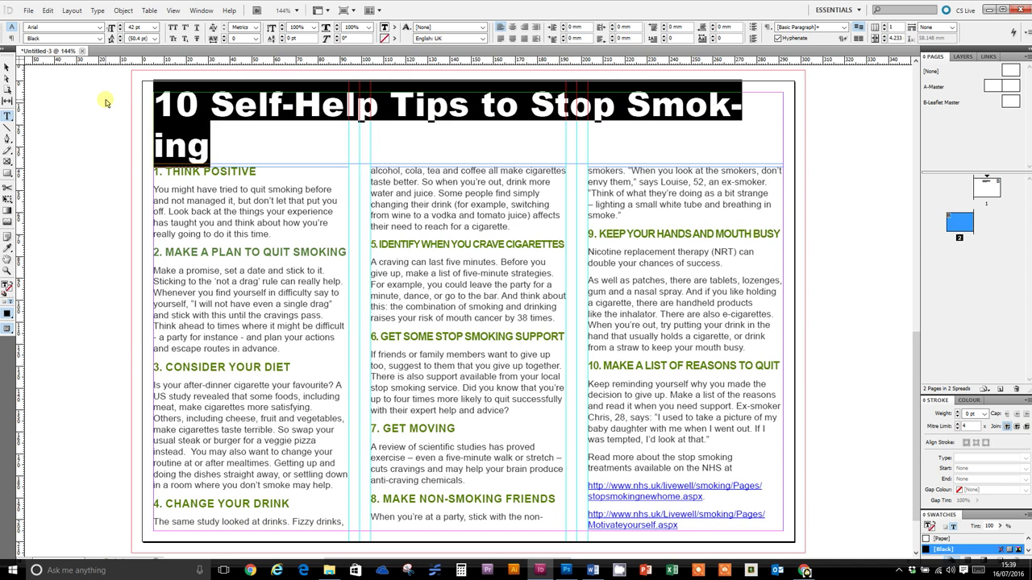
key("ctrl+shift+comma")
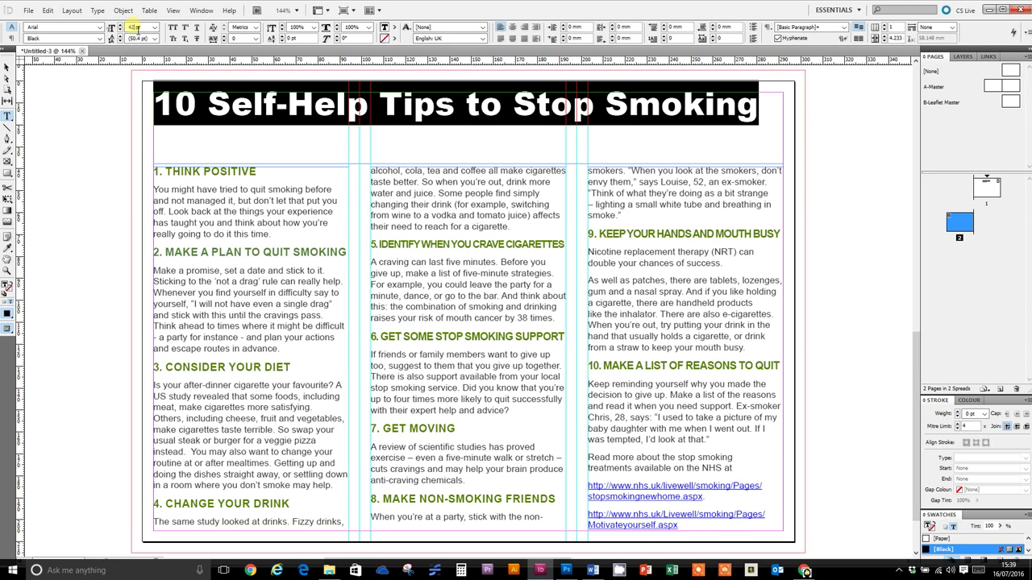
key("ctrl+shift+period")
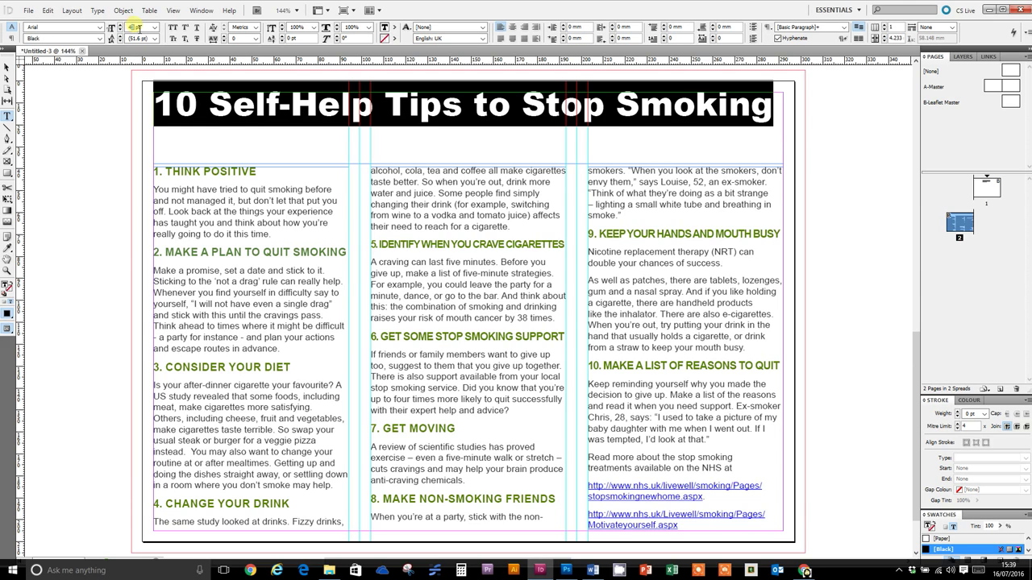
key("ctrl+shift+period")
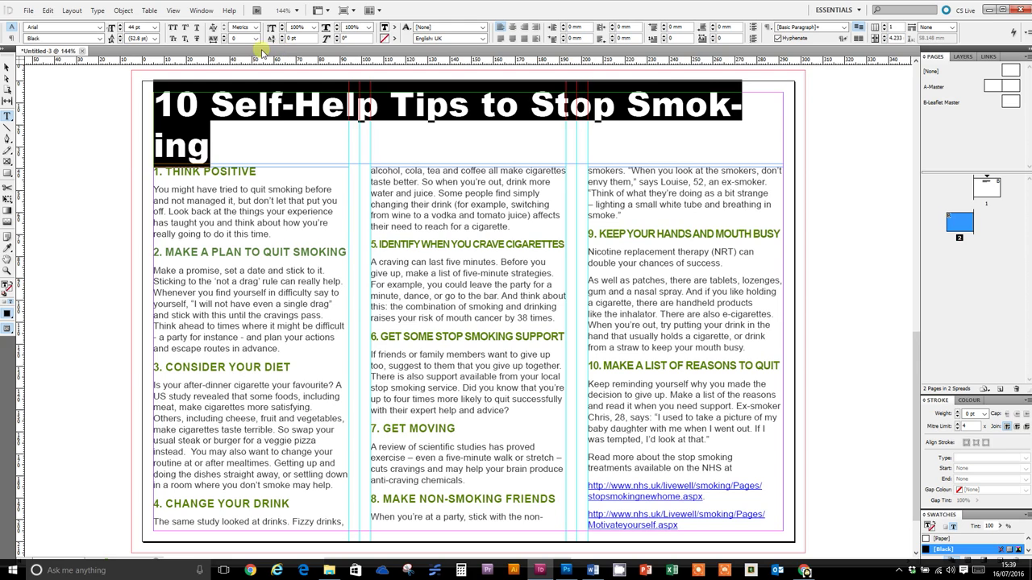
left_click(225, 42)
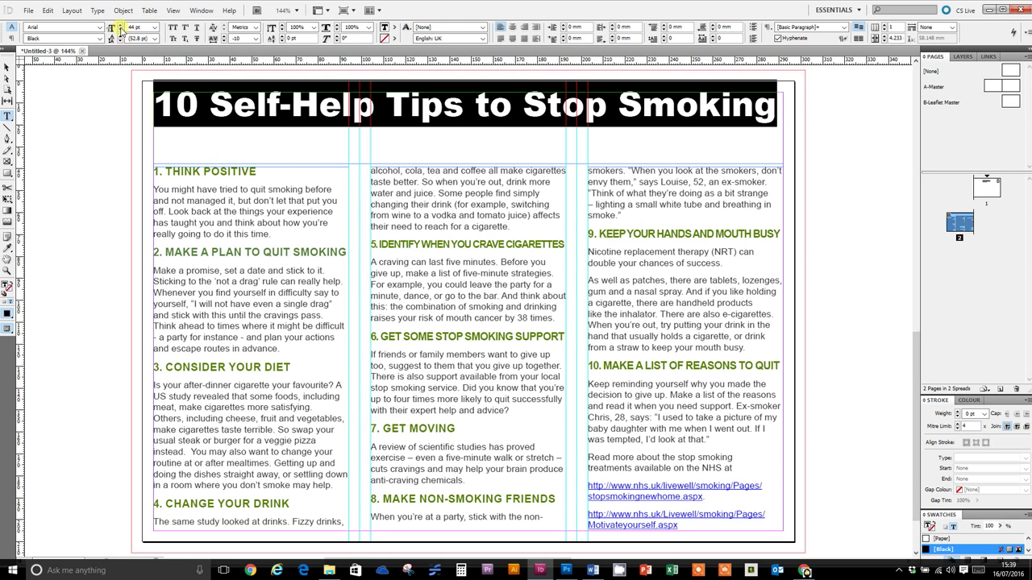
left_click(225, 36)
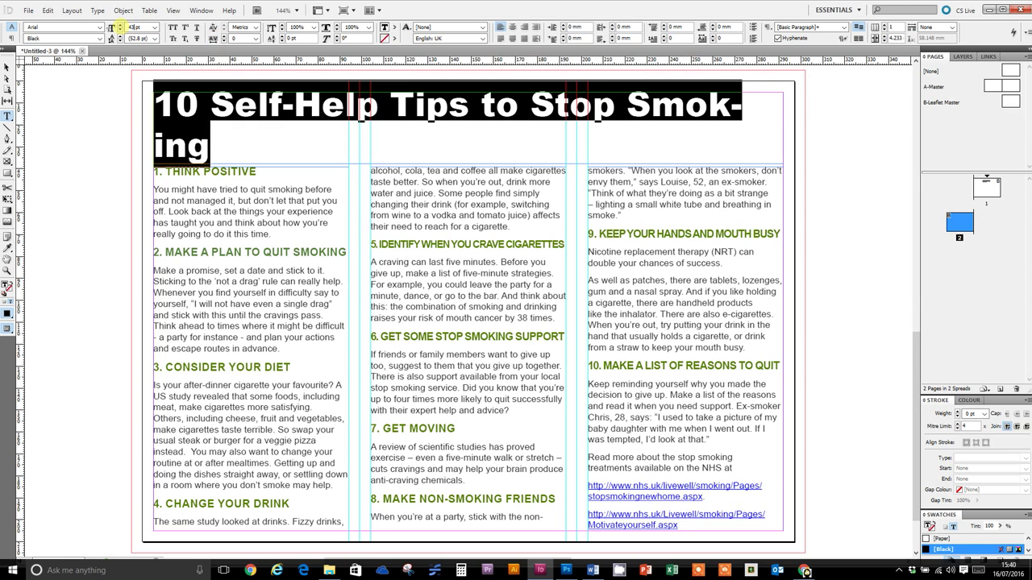
left_click(122, 31)
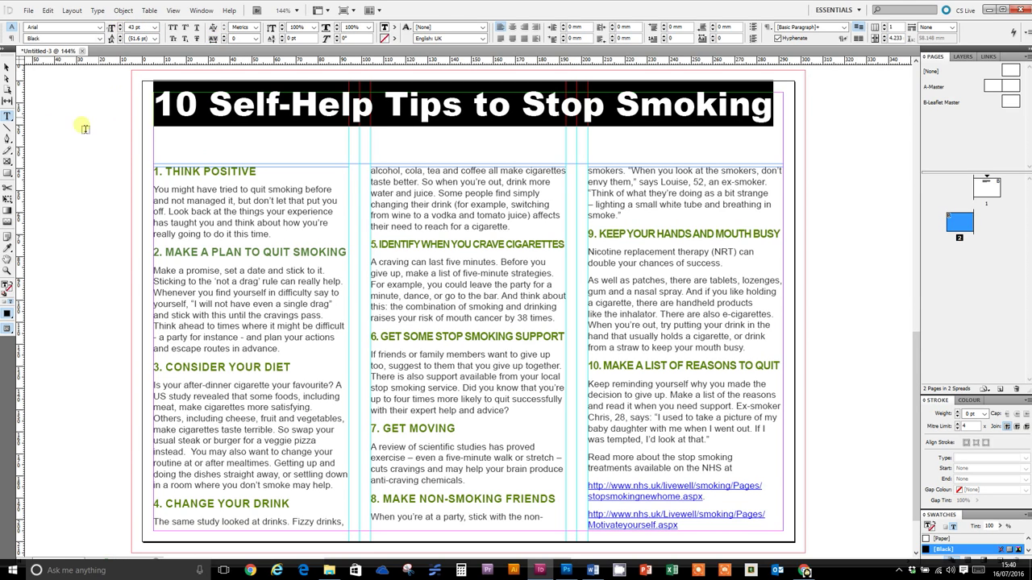
left_click(8, 68)
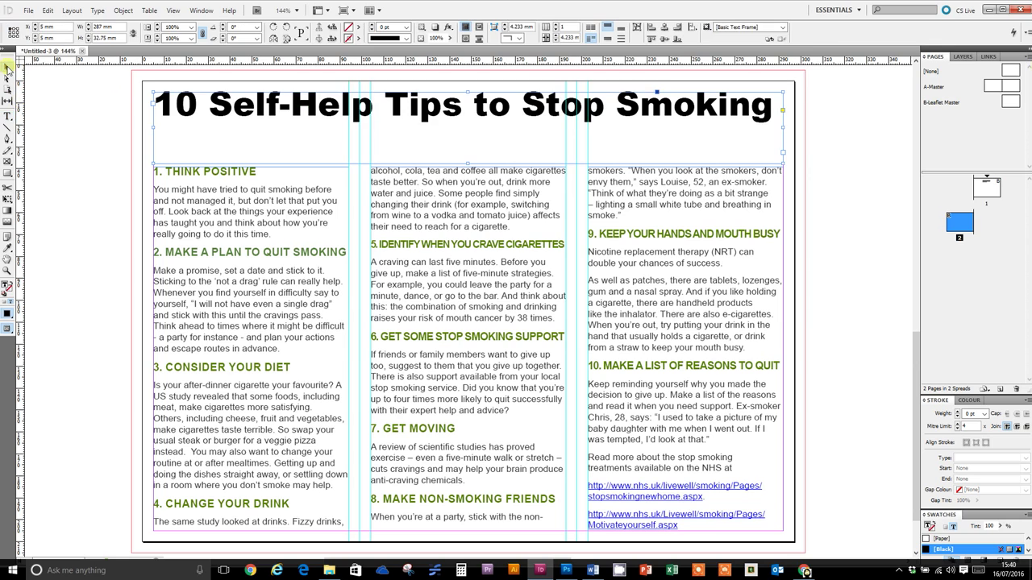
In Text Frame Options, centre the title vertically and set all frame insets to 2 mm.
right_click(212, 119)
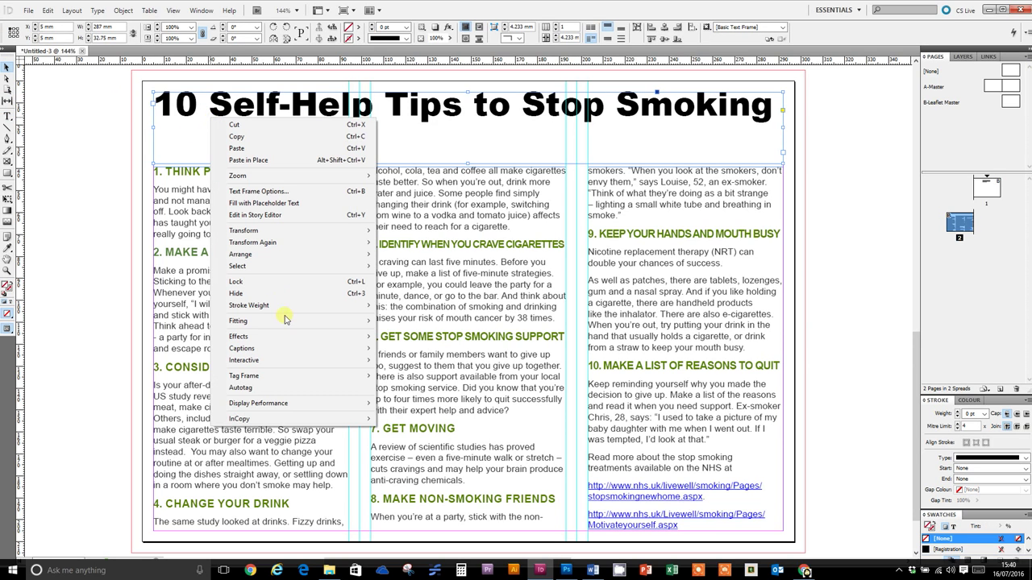
left_click(315, 197)
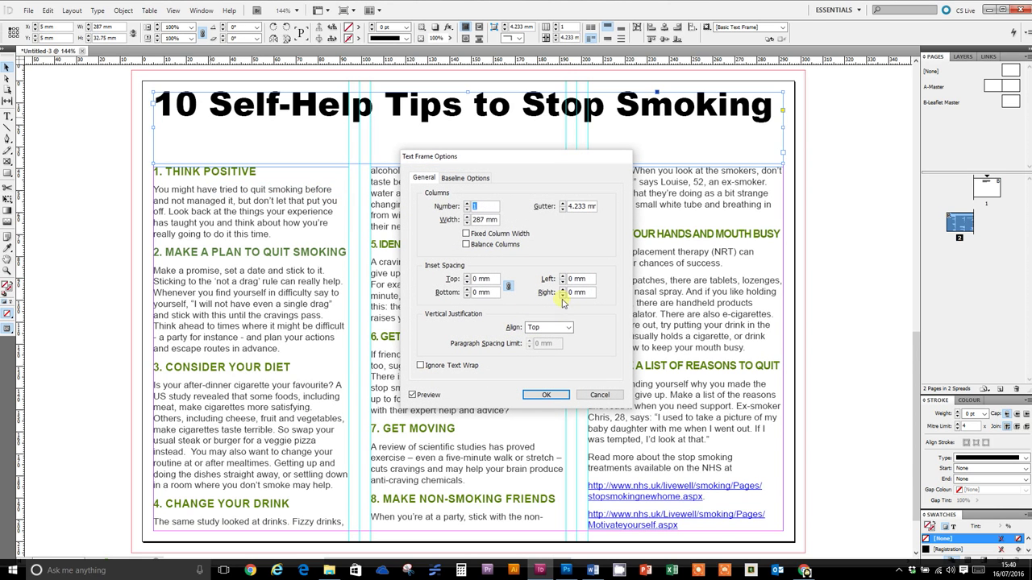
left_click(564, 327)
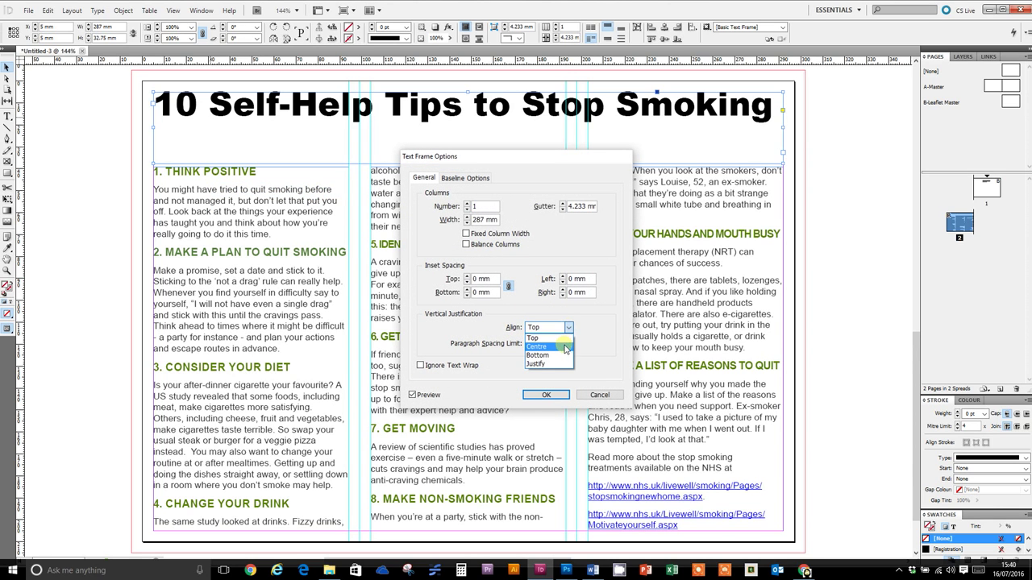
left_click(564, 343)
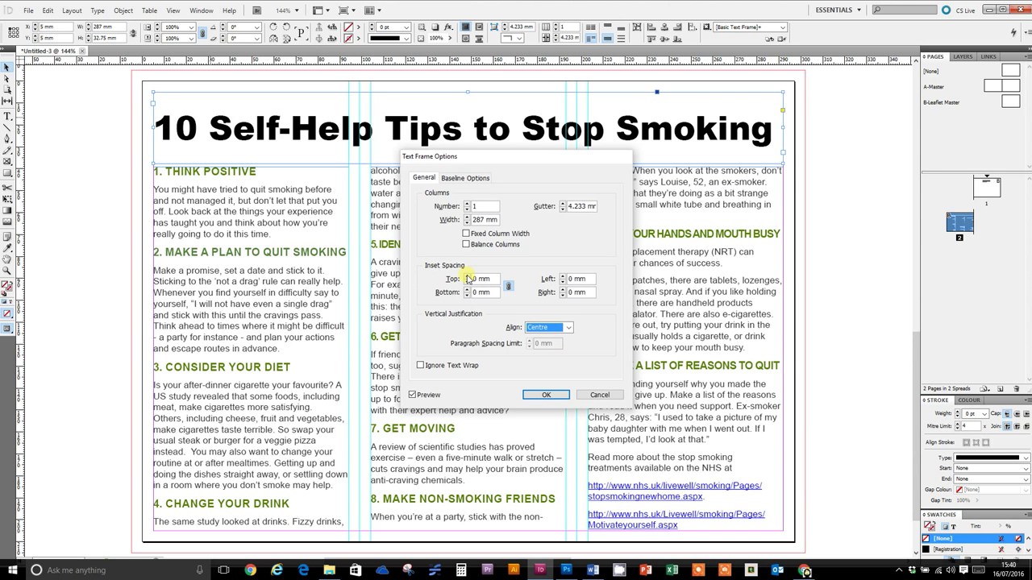
left_click(467, 276)
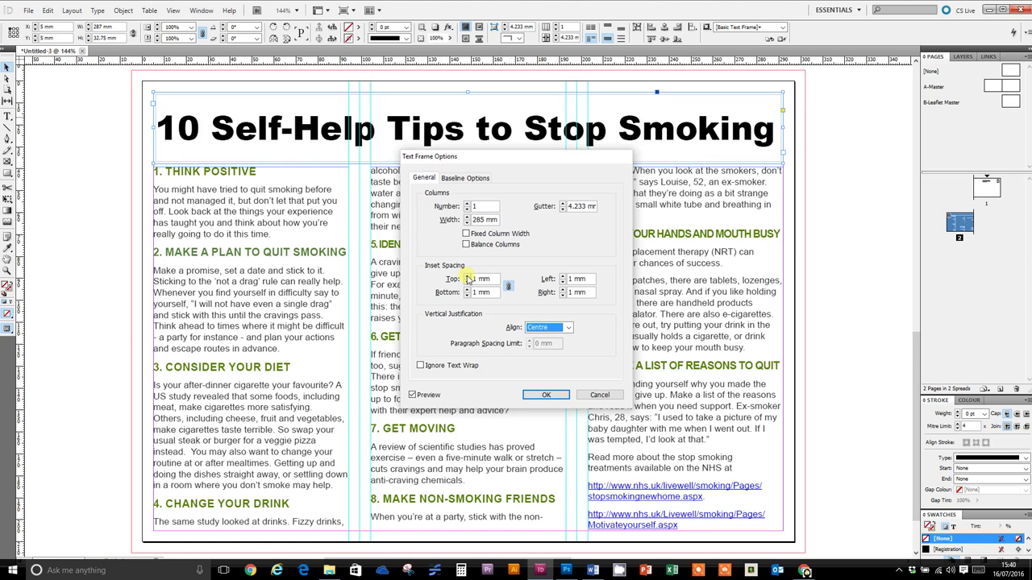
left_click(468, 275)
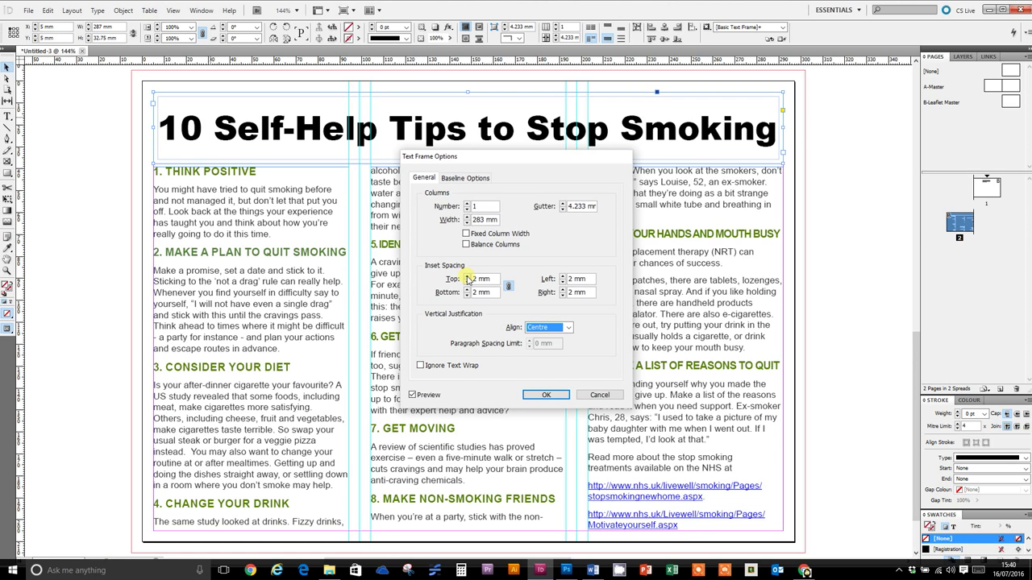
left_click(544, 396)
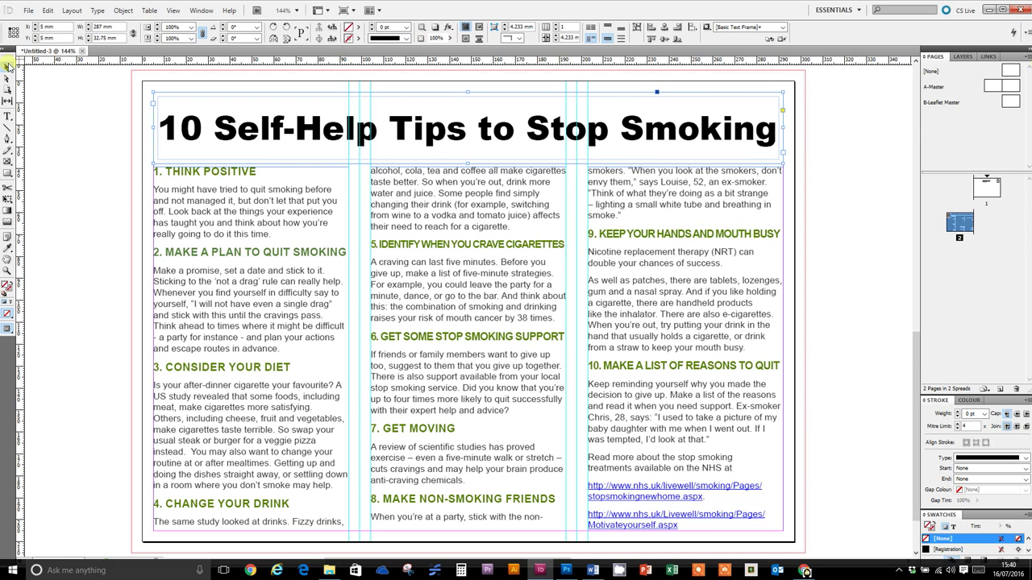
Fill the heading frame with green swatch Word_R87_G131_B0 and colour the title text [Paper] white.
left_click(373, 26)
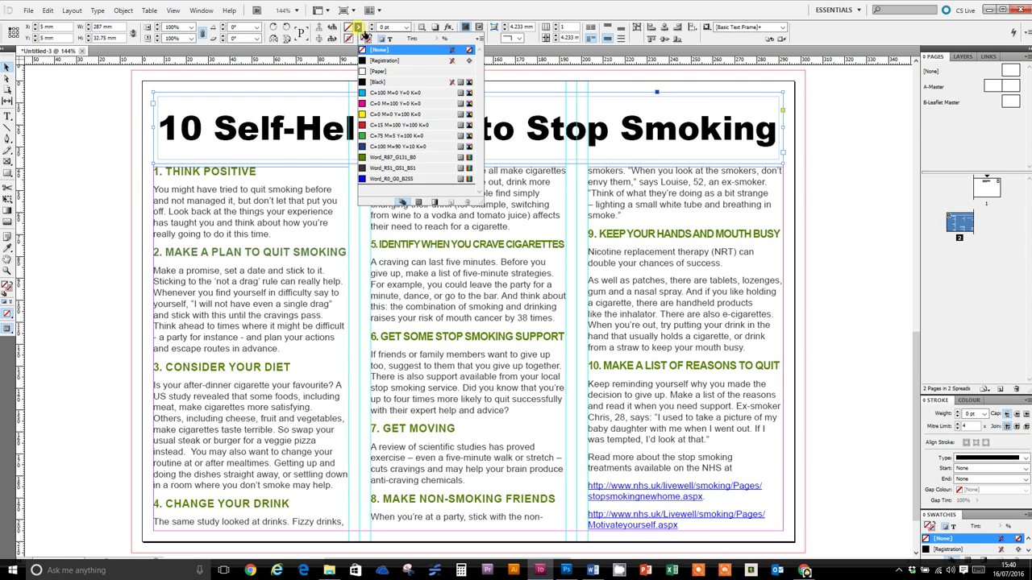
left_click(360, 158)
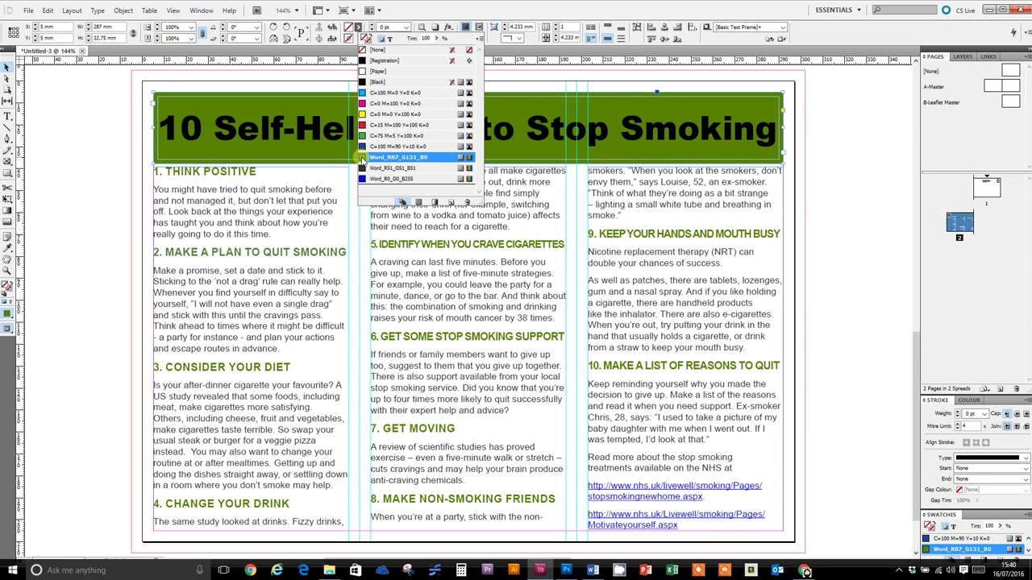
left_click(11, 118)
left_click_drag(157, 129, 777, 133)
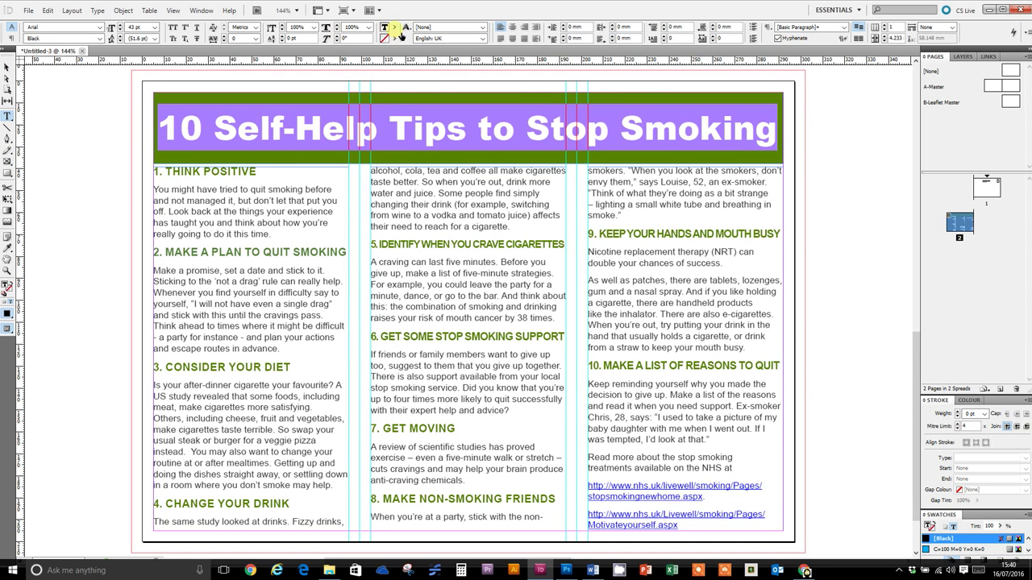
left_click(395, 29)
left_click(417, 71)
left_click(317, 201)
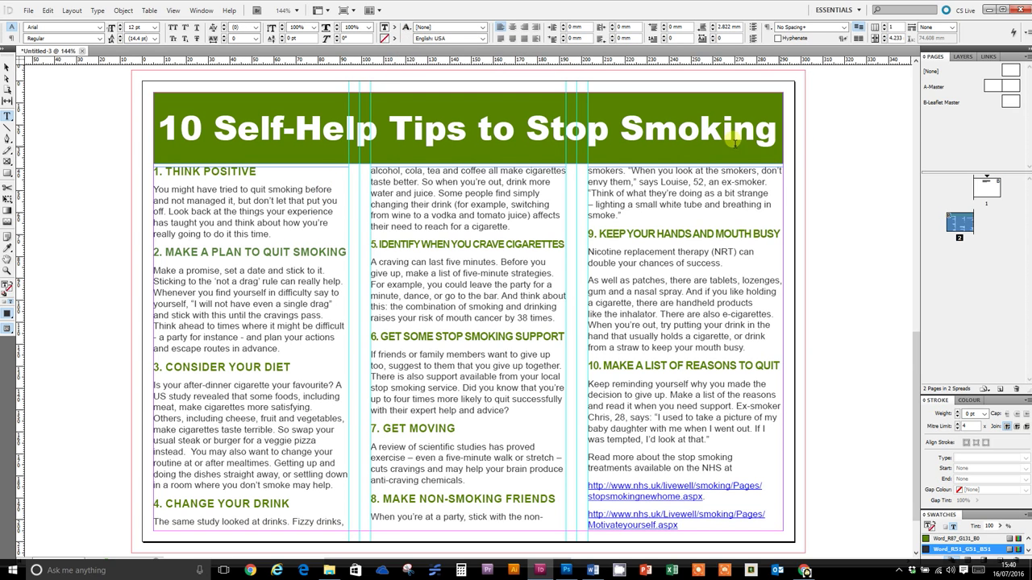
left_click(353, 9)
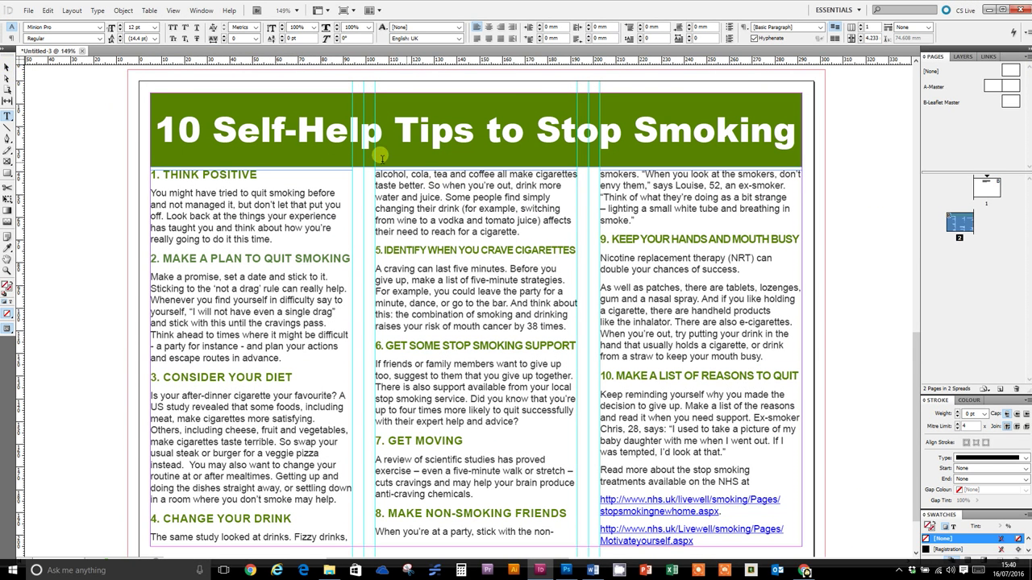
Raise the green banner's bottom edge to trim its height to 29 mm.
left_click(7, 68)
left_click(450, 161)
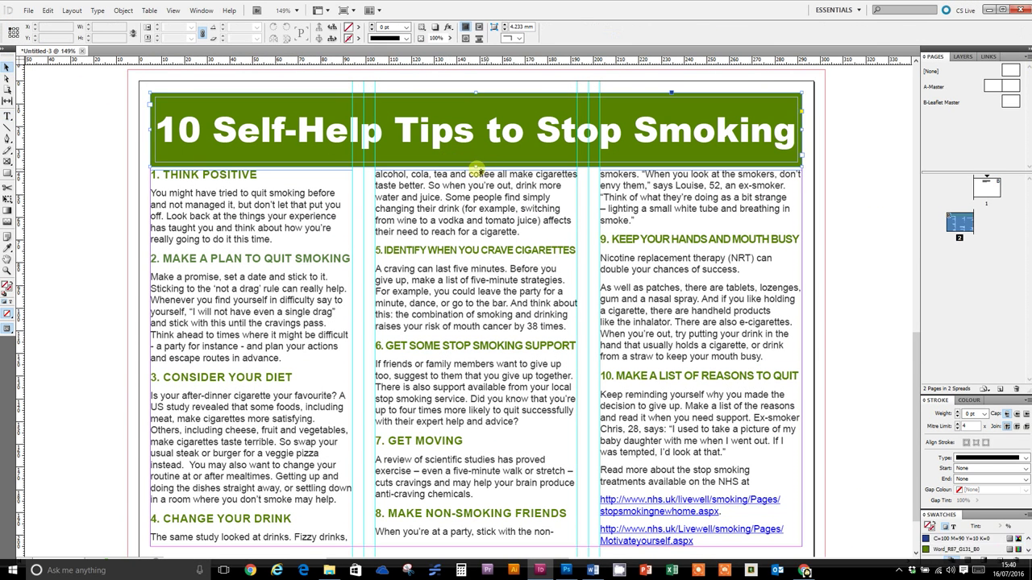
left_click_drag(477, 167, 477, 157)
left_click(358, 10)
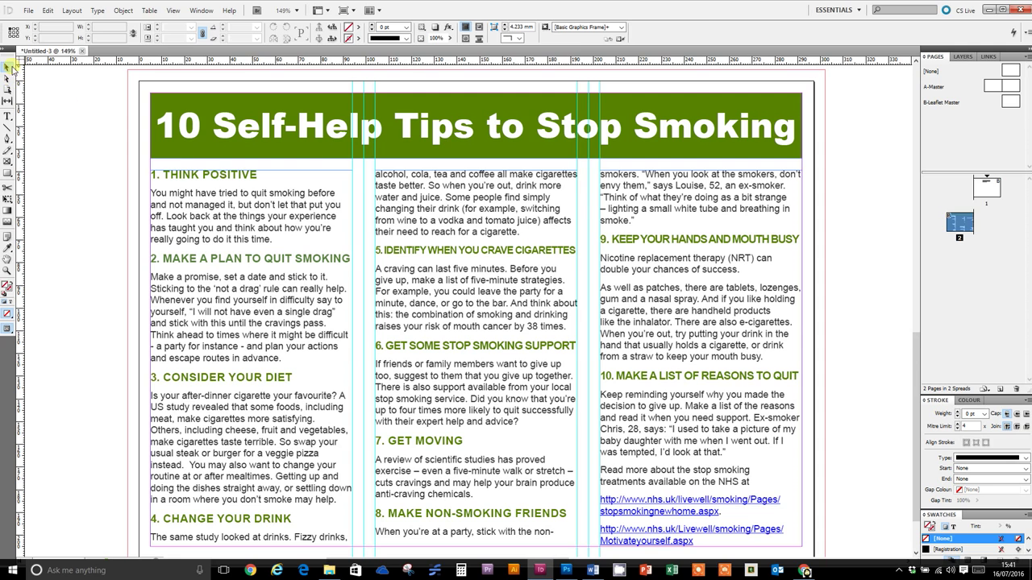
Raise the body frames to the banner, break before tips 4 and 8, and cut the Read more paragraph.
left_click(228, 187)
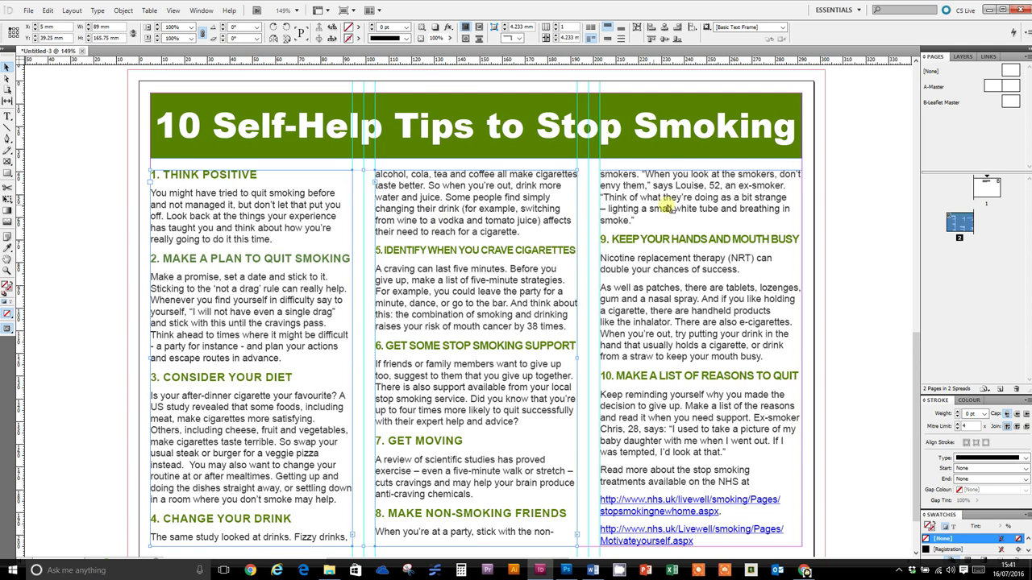
left_click_drag(476, 171, 478, 161)
double_click(154, 514)
key("Return")
key("Return")
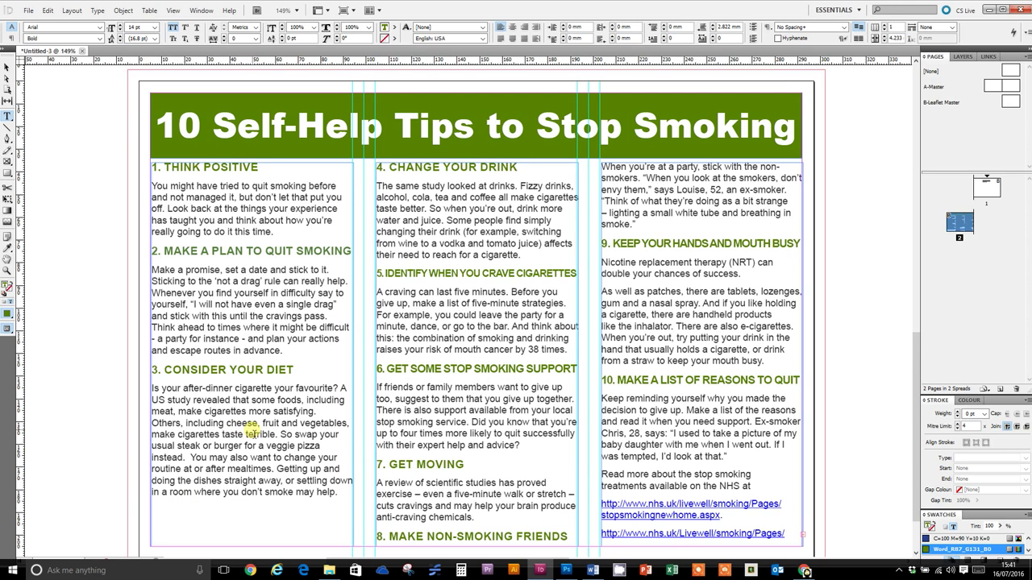
left_click(379, 547)
key("Return")
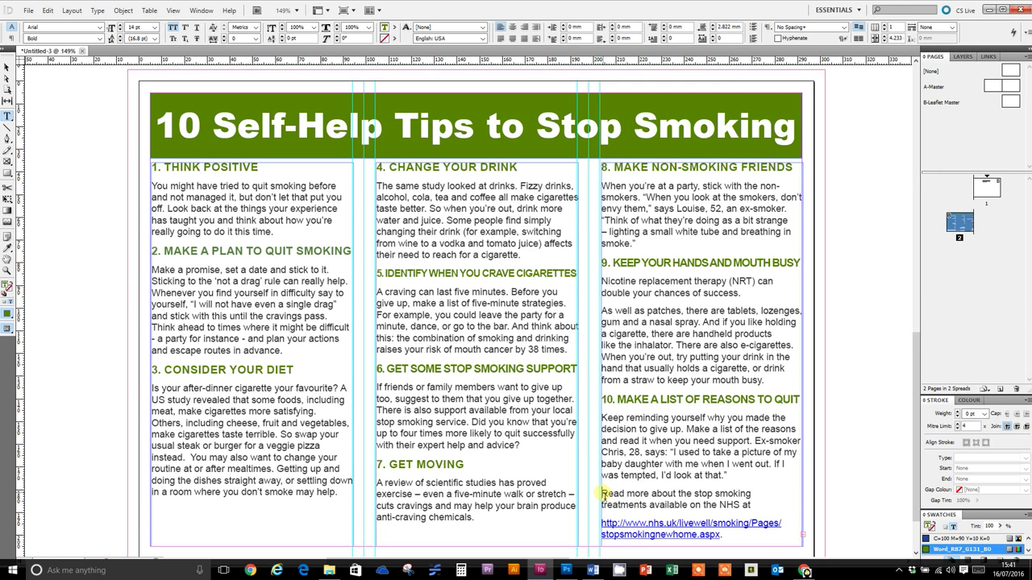
left_click_drag(602, 493, 758, 537)
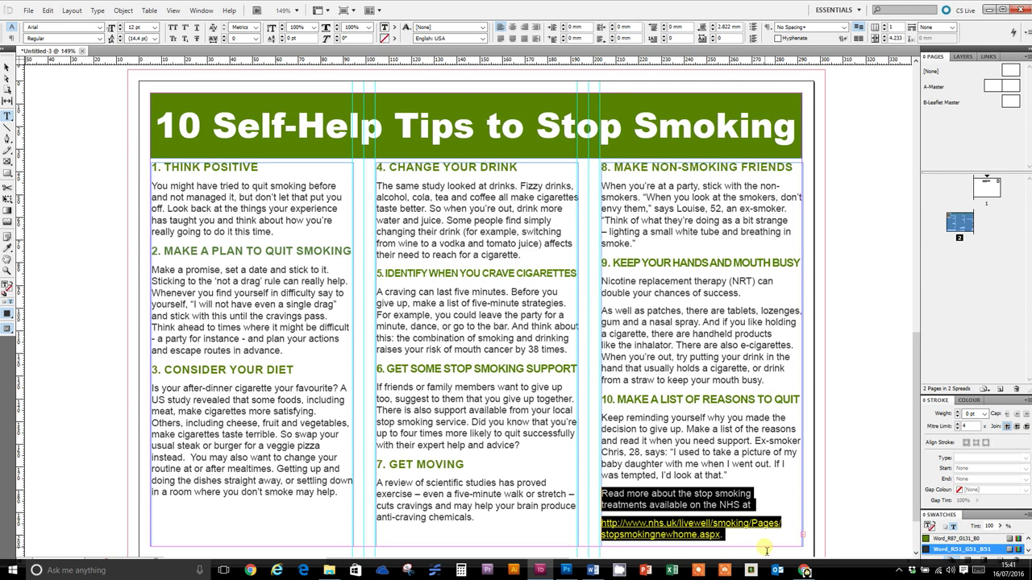
type("http://www.nhs.uk/Livewell/smoking/Pages/Motivateyourself.aspx")
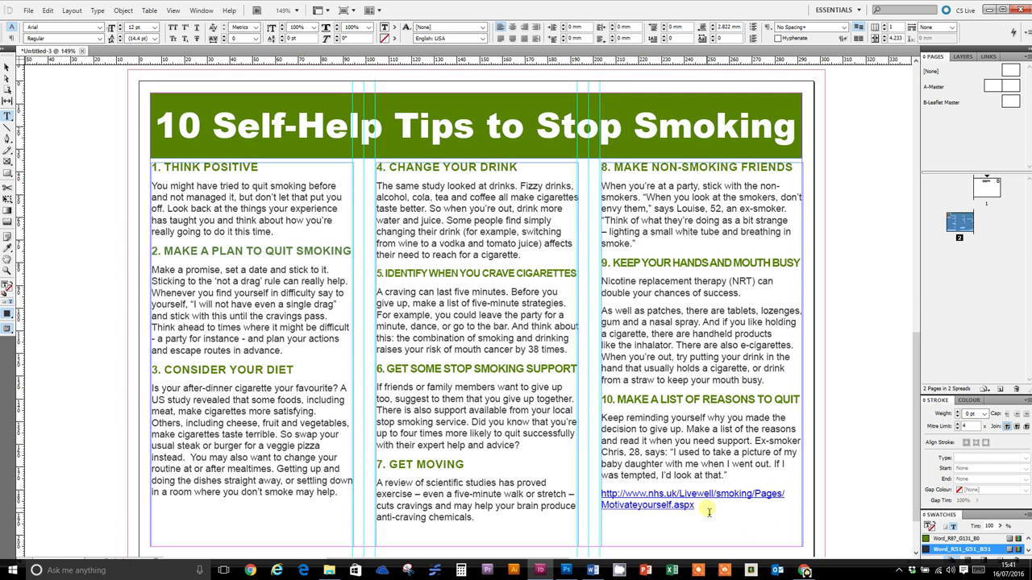
Paste the Read more paragraph with the first NHS link onto page 1, then return to page 2.
double_click(987, 187)
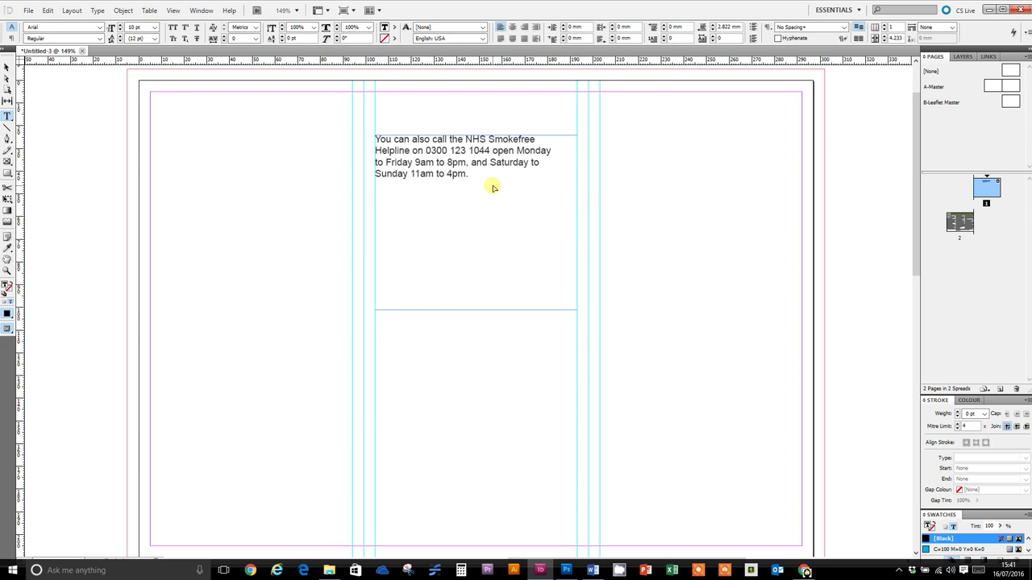
key("ctrl+v")
left_click(960, 220)
double_click(963, 222)
Paste the second NHS web address below the first link on page 1 and return to page 2.
left_click_drag(697, 506, 603, 495)
key("ctrl+c")
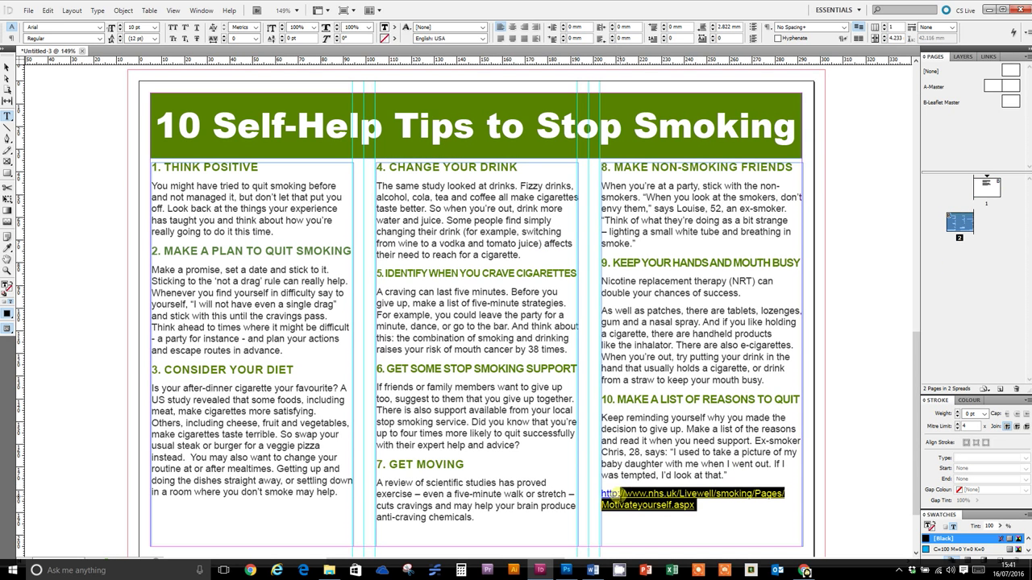
double_click(983, 191)
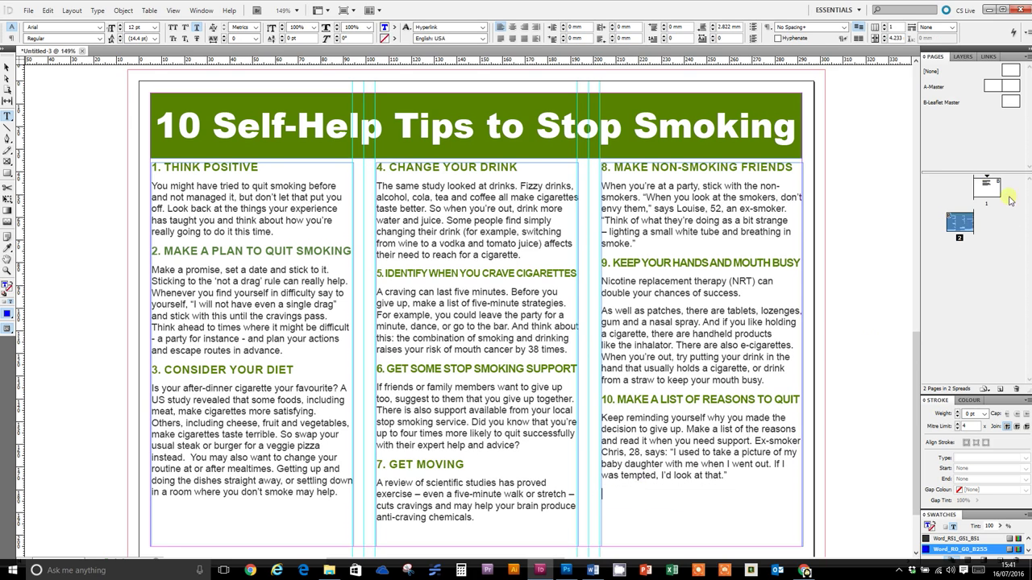
left_click(520, 276)
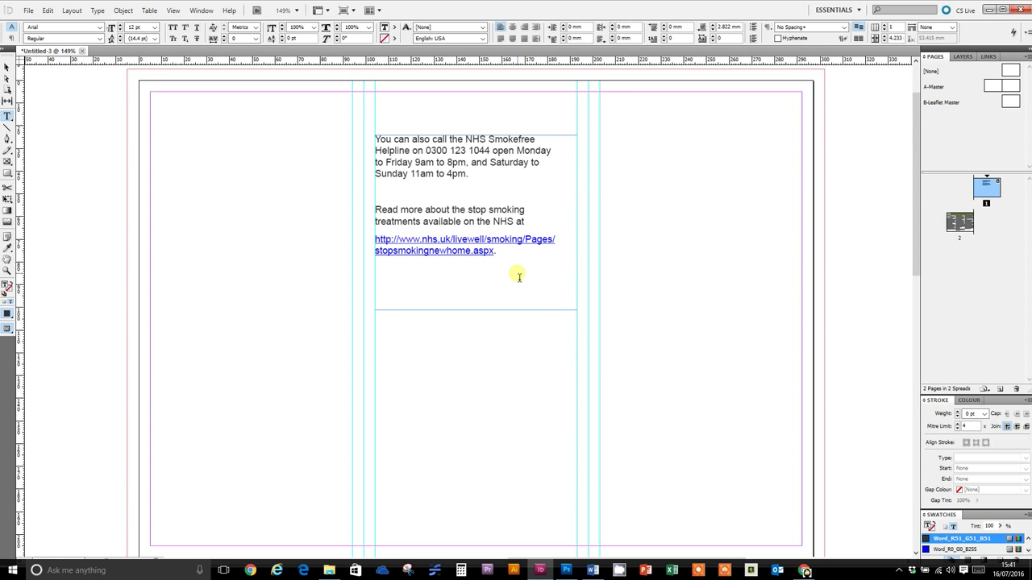
key("ctrl+v")
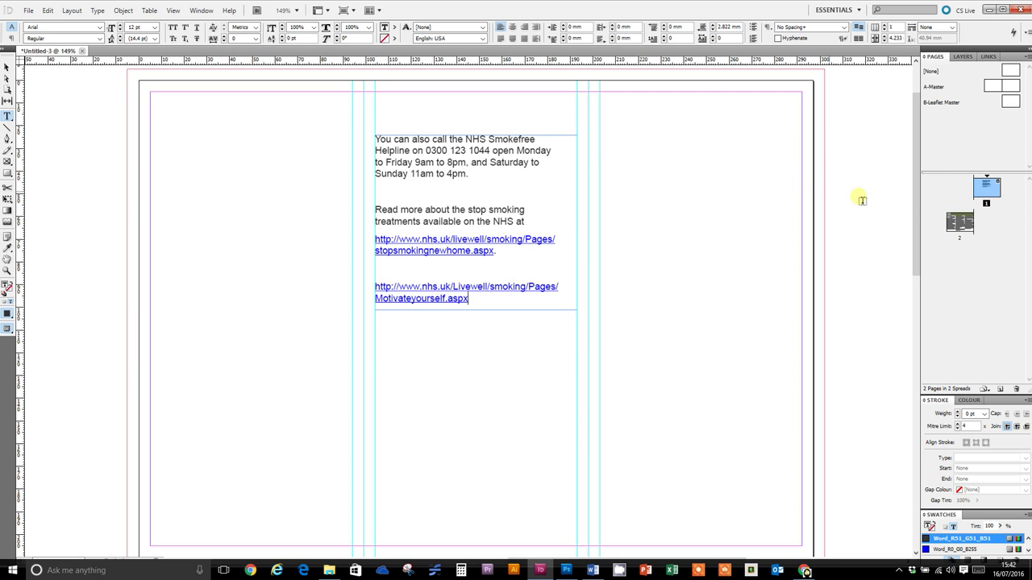
double_click(960, 222)
left_click(832, 319)
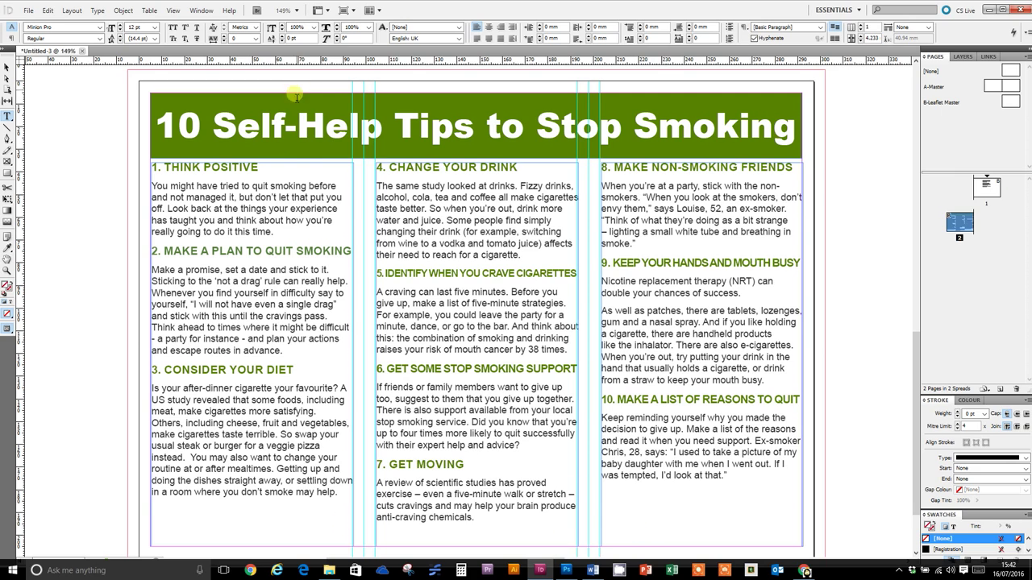
Lower the top edge of all three tip-column frames to just below the green banner.
left_click(7, 68)
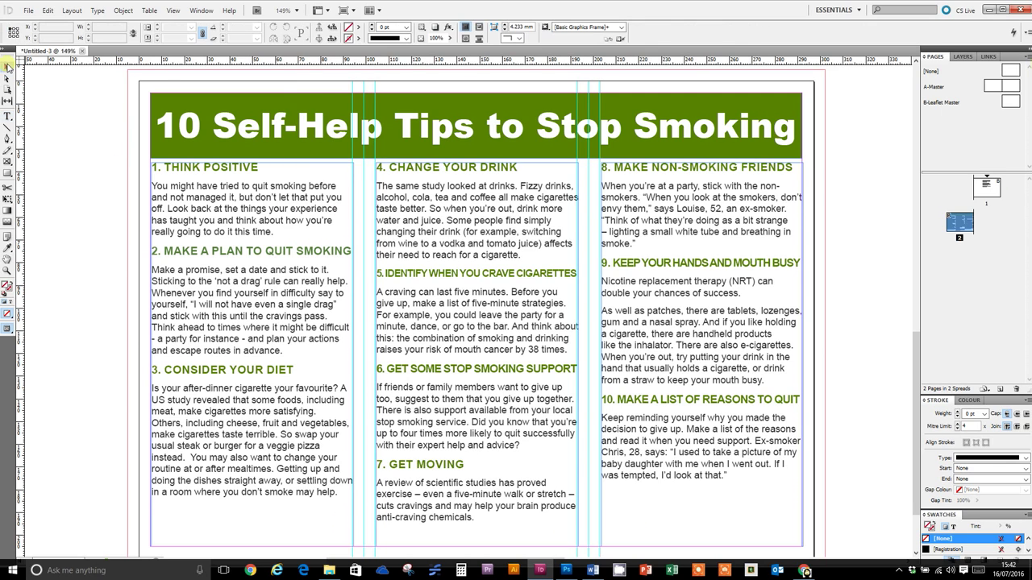
left_click(206, 194)
left_click(452, 202, "shift")
left_click(605, 213, "shift")
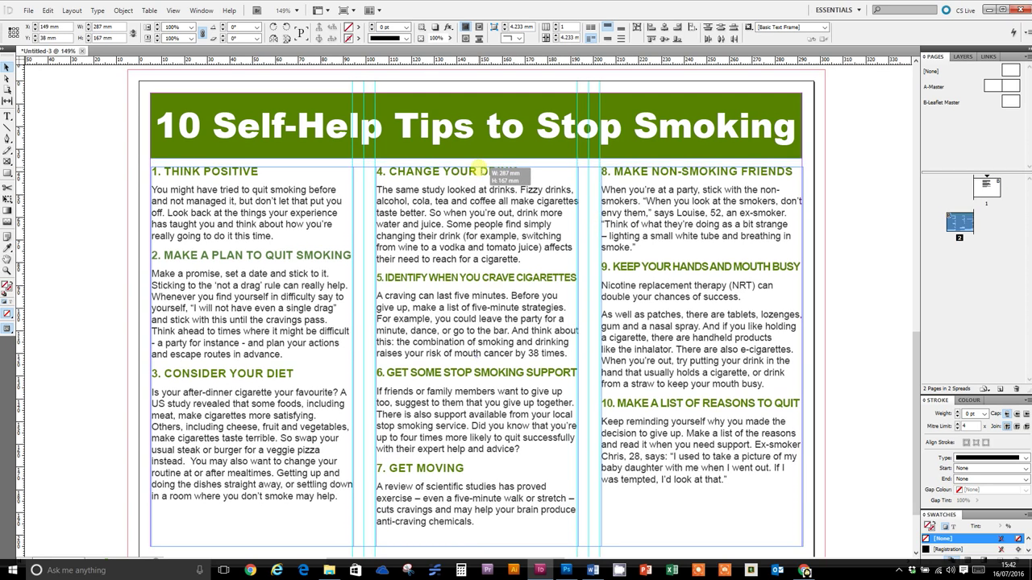
mouse_move(486, 172)
left_mouse_down()
mouse_move(502, 187)
mouse_move(495, 176)
left_mouse_up()
Delete the empty paragraph at the top of column 3 and preview the layout full screen.
double_click(593, 177)
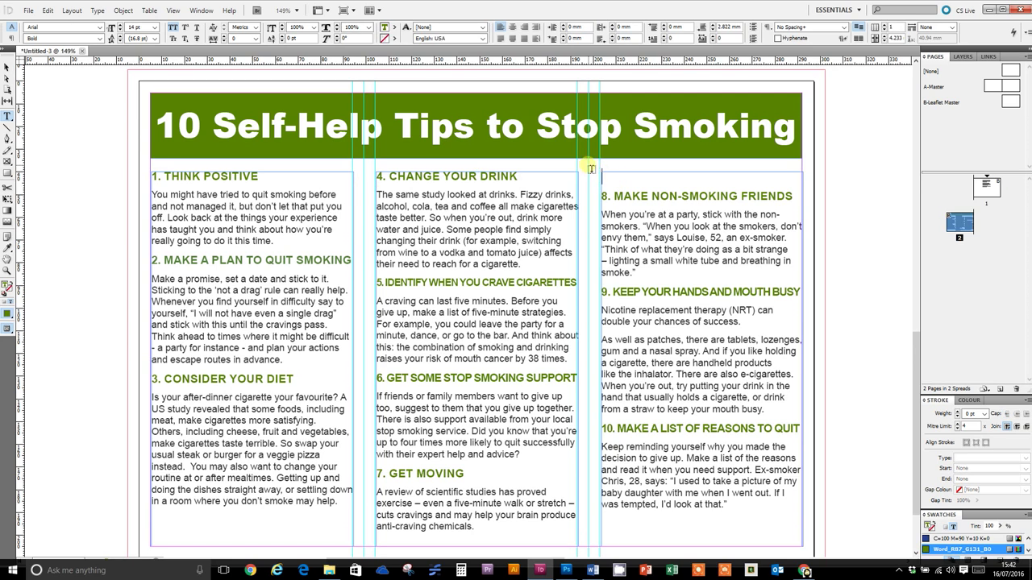
key("BackSpace")
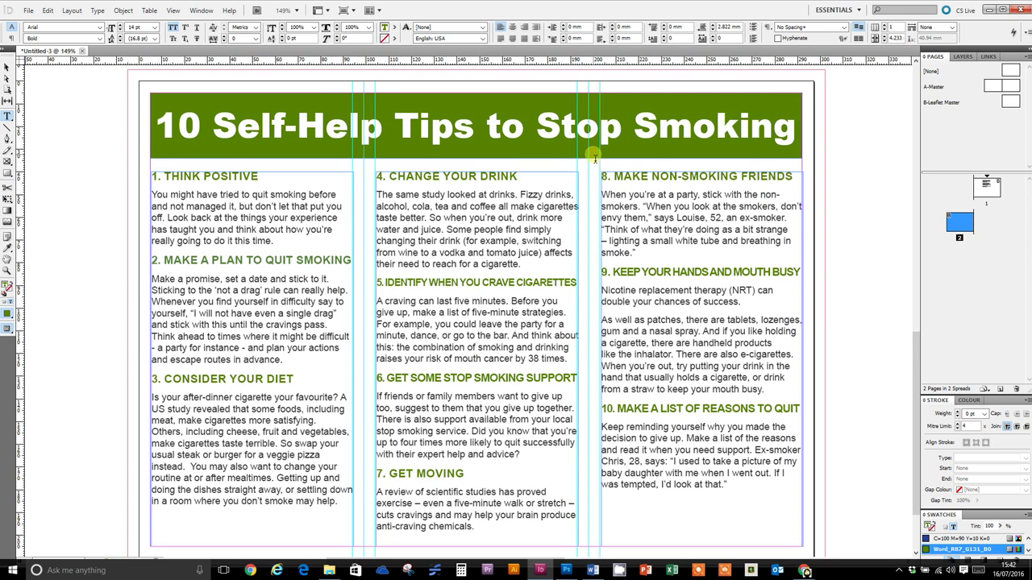
left_click(347, 10)
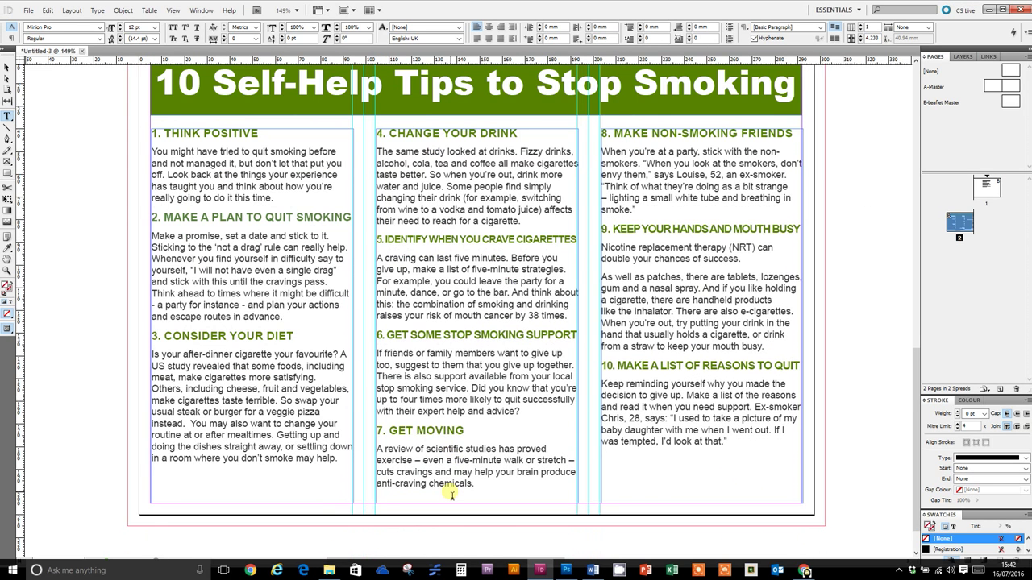
Draw a thin rectangle frame across the bottom of page 2, about 287 × 8 mm.
left_click(7, 160)
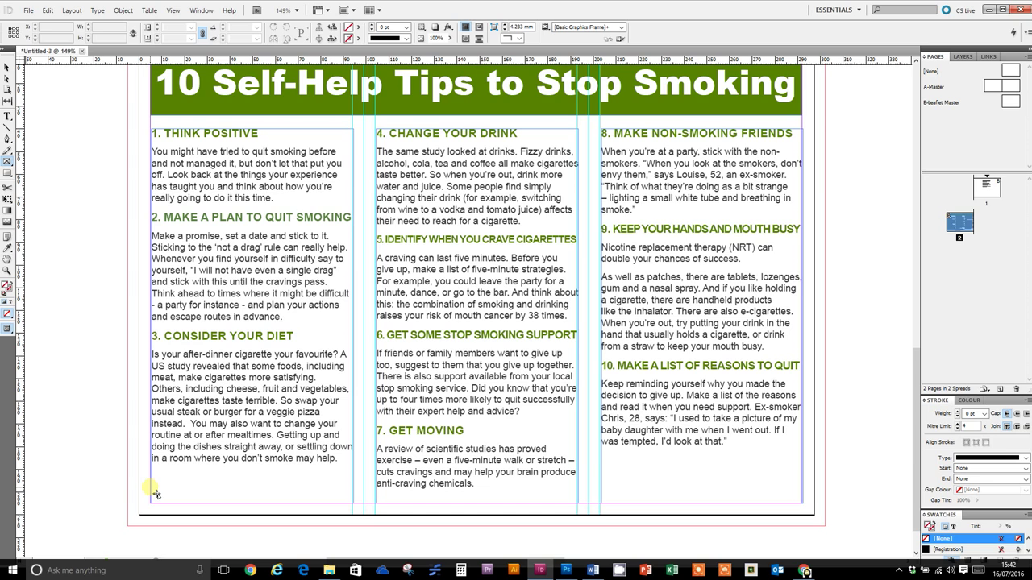
left_click_drag(151, 486, 801, 504)
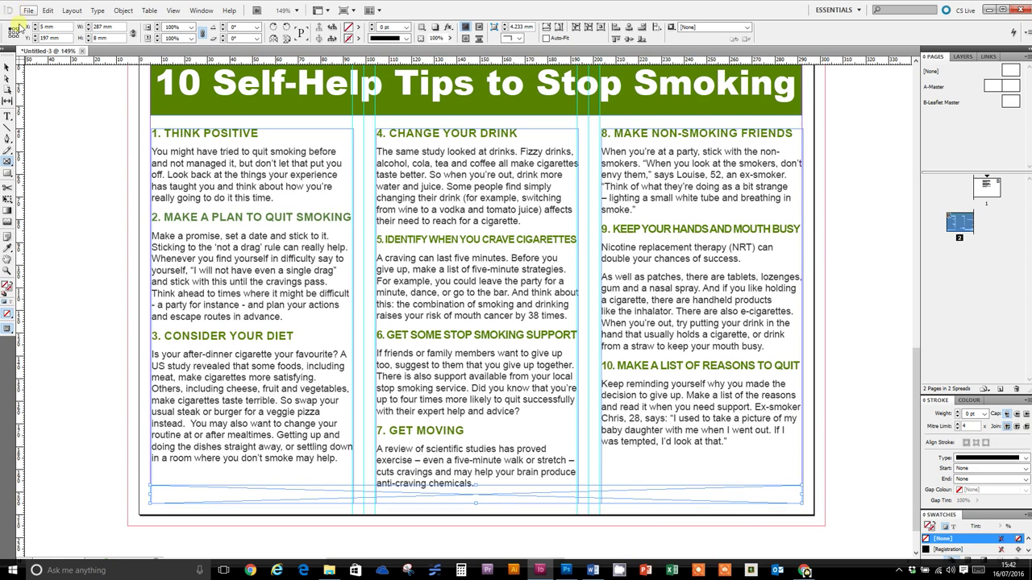
left_click(8, 68)
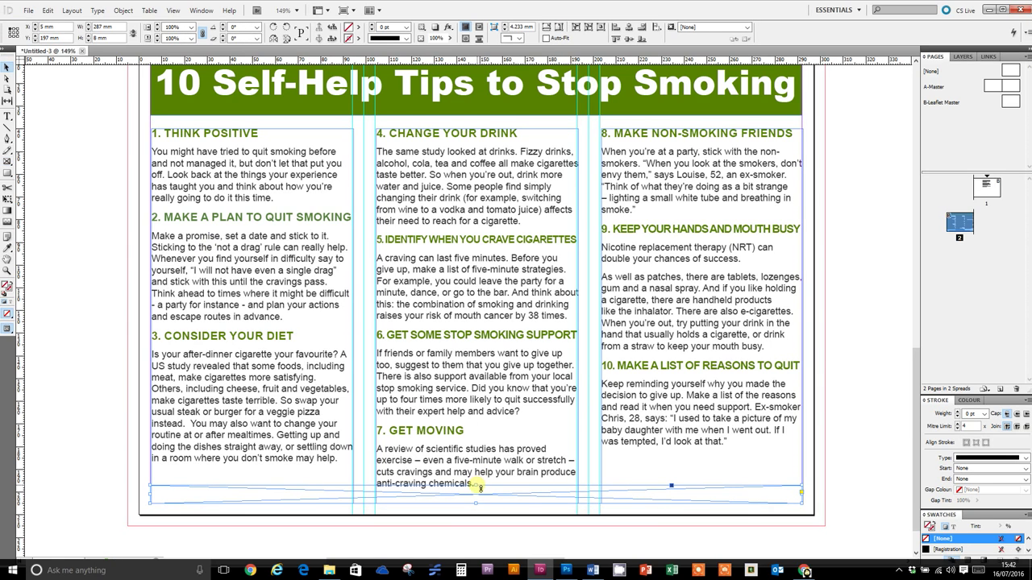
left_click_drag(475, 487, 478, 493)
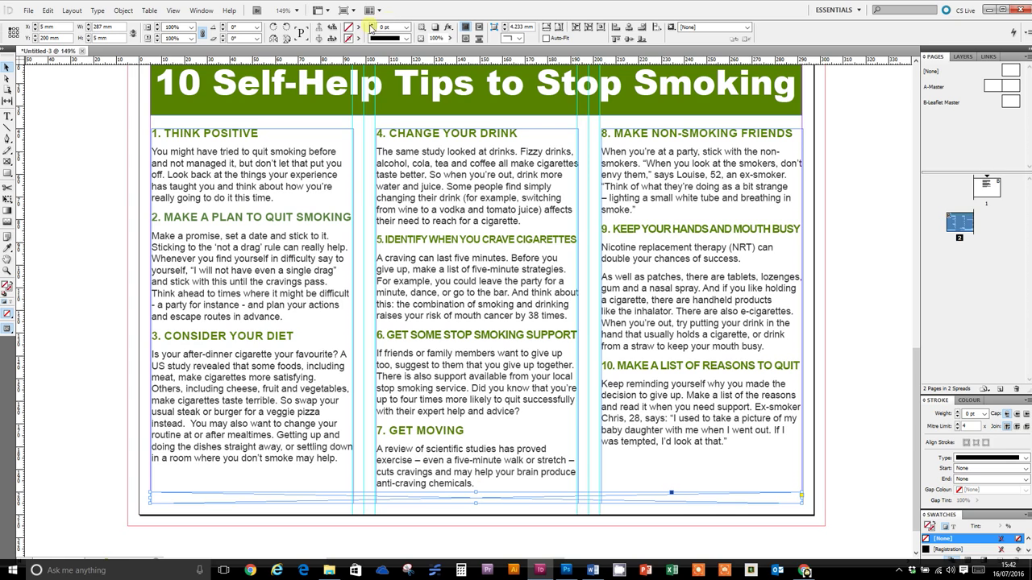
Fill the footer bar with the green Word_R87_G131_B0 swatch.
left_click(358, 28)
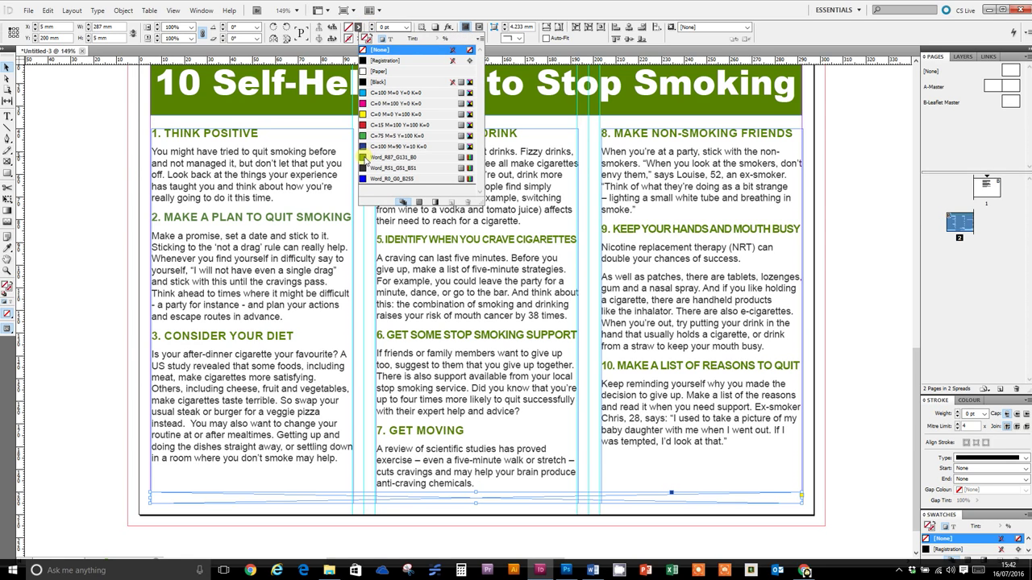
left_click(368, 158)
left_click(844, 317)
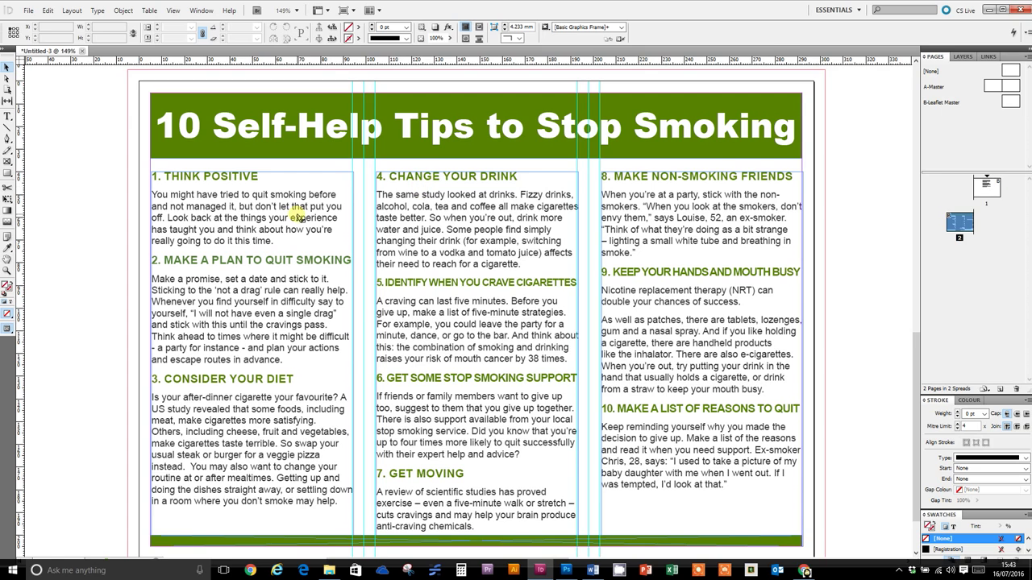
Justify all the tips text with the last line aligned left.
left_click(179, 209)
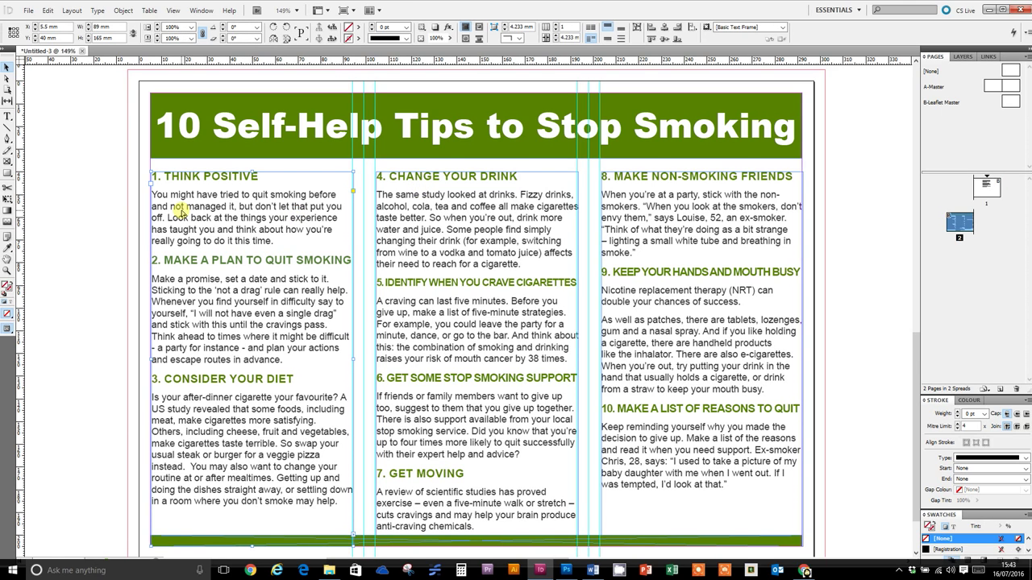
key("t")
left_click(186, 218)
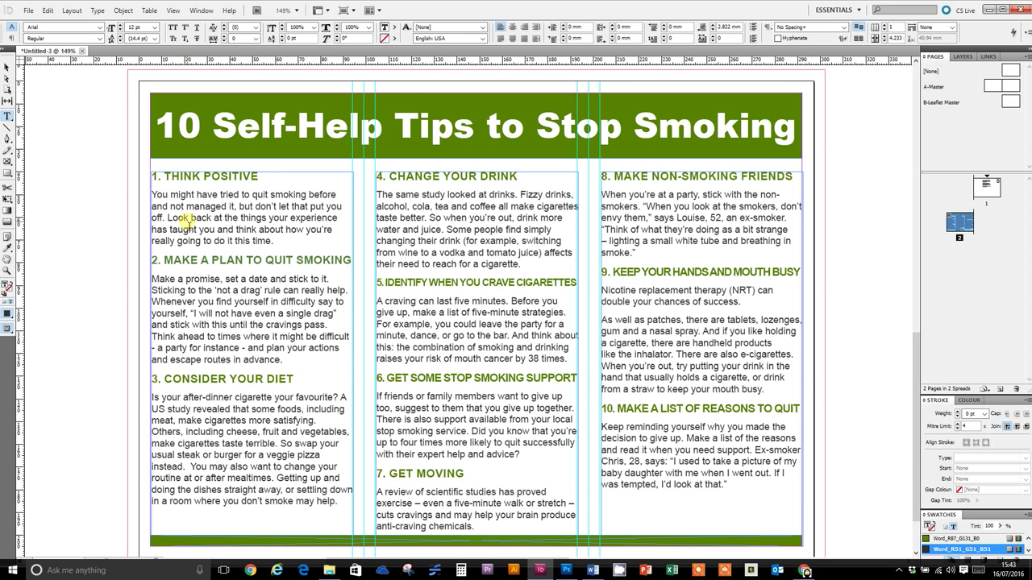
key("ctrl+a")
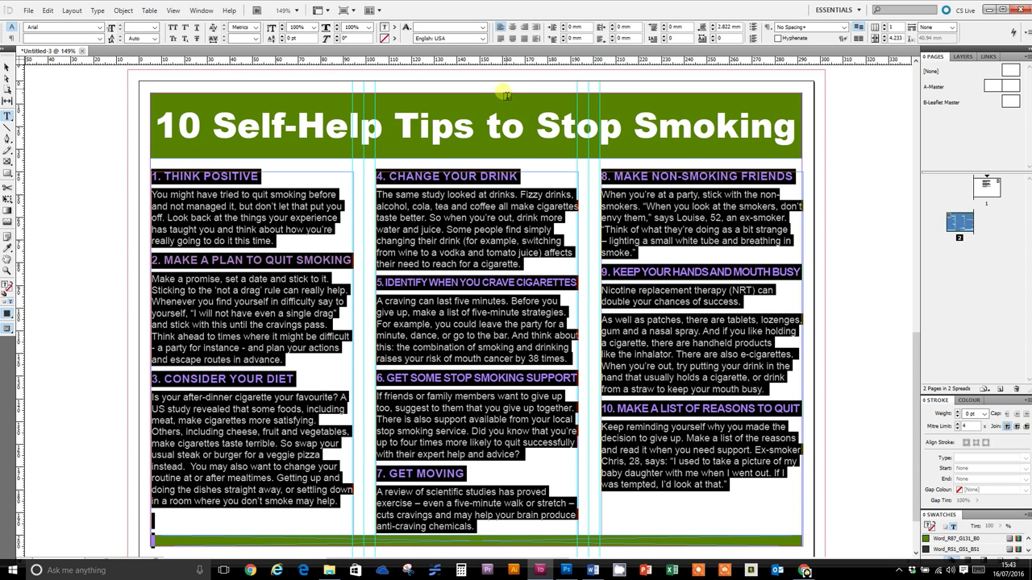
left_click(500, 38)
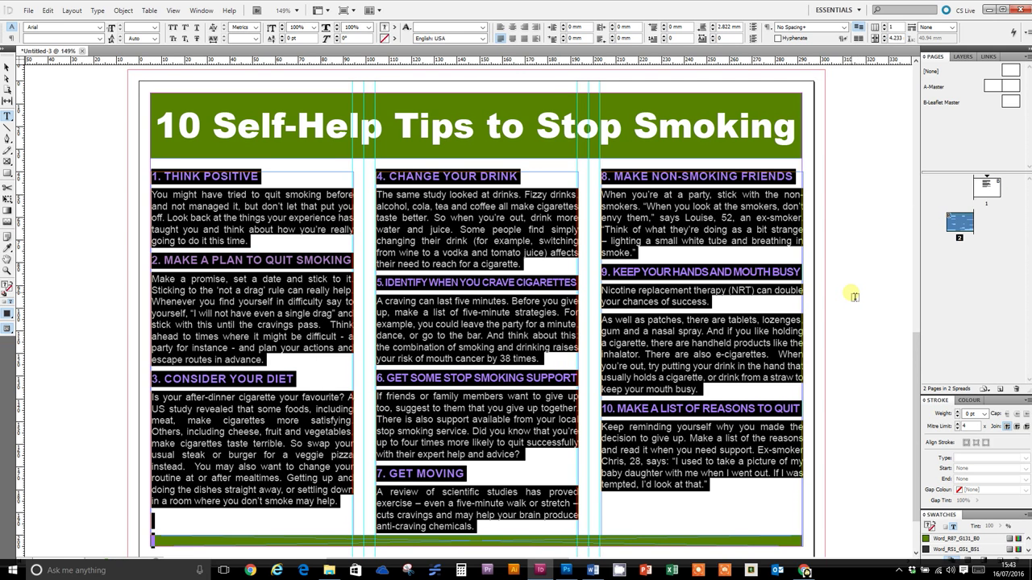
left_click(855, 208)
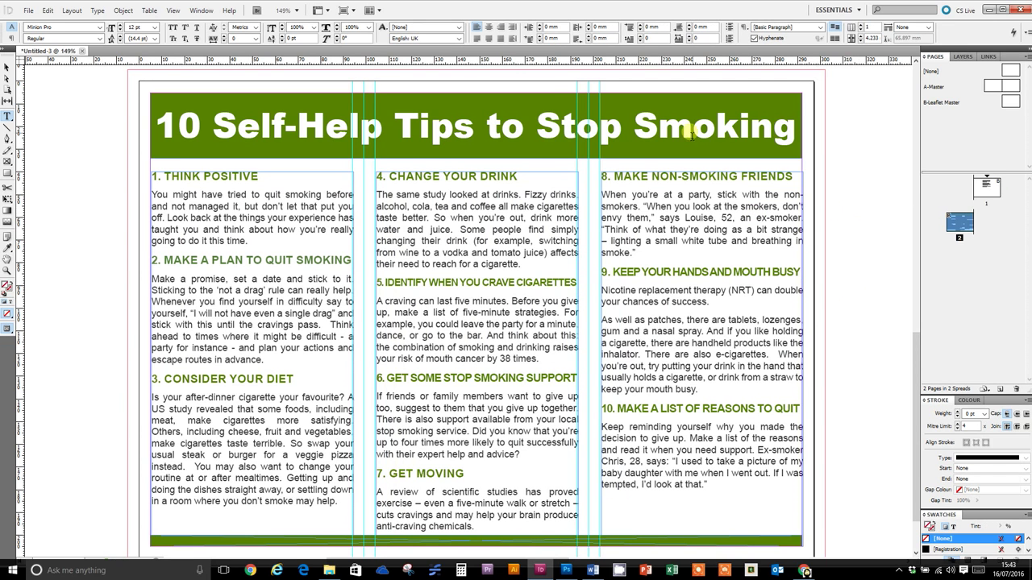
left_click(168, 205)
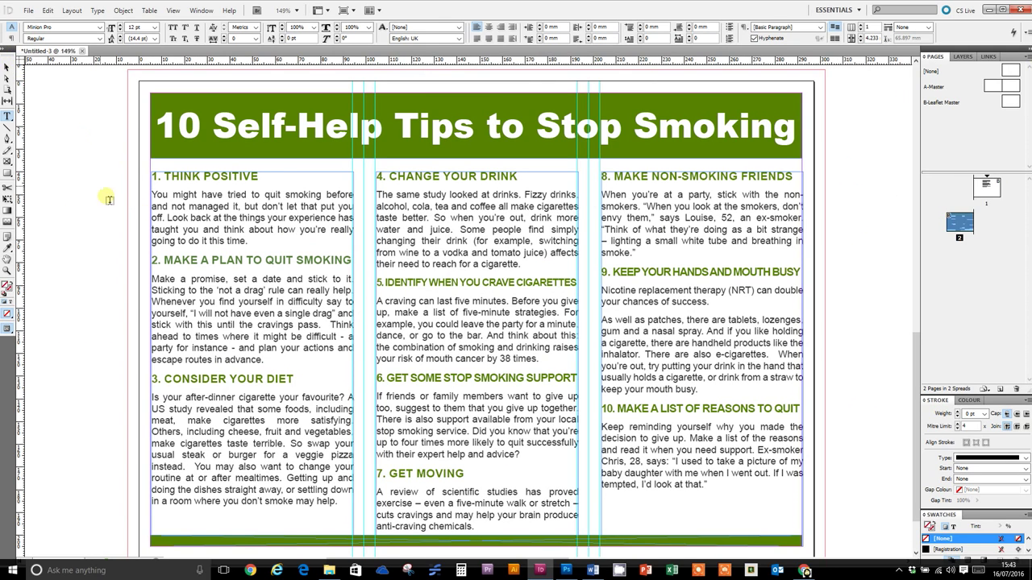
Nudge the three column frames left to X 5 mm.
left_click(6, 70)
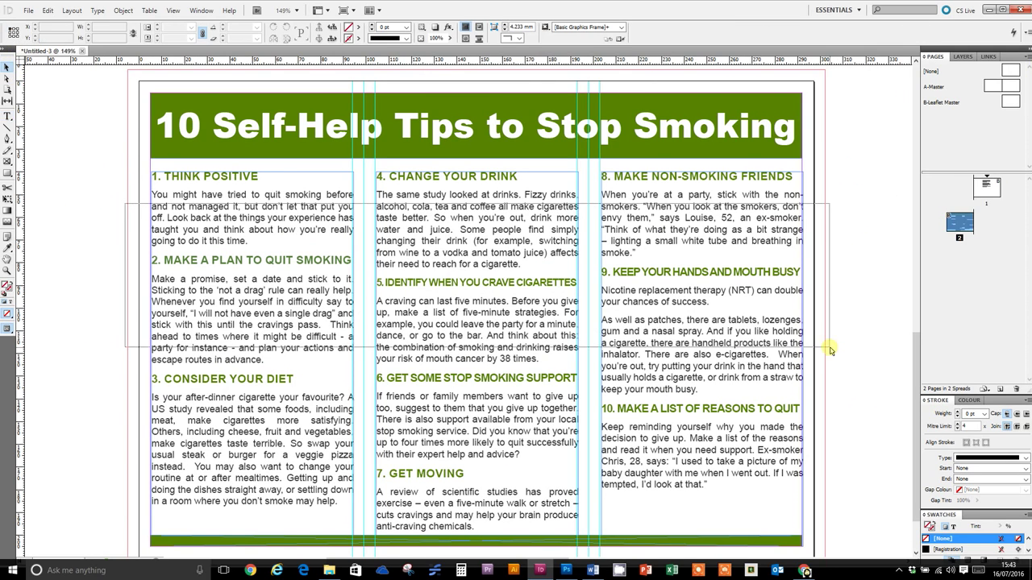
key("ctrl+a")
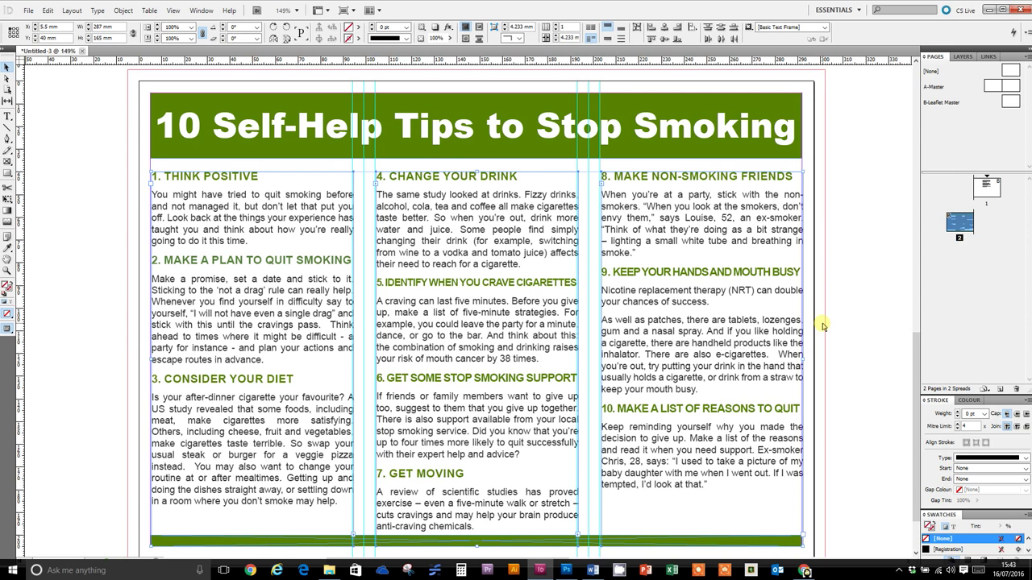
key("Left")
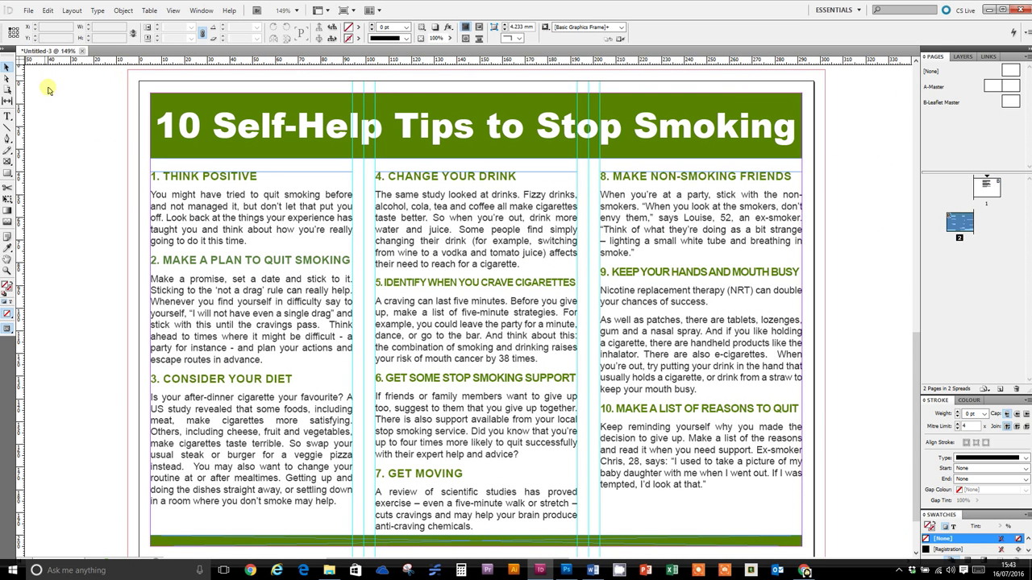
Save the document as Leaflet.indd with Save As.
left_click(28, 12)
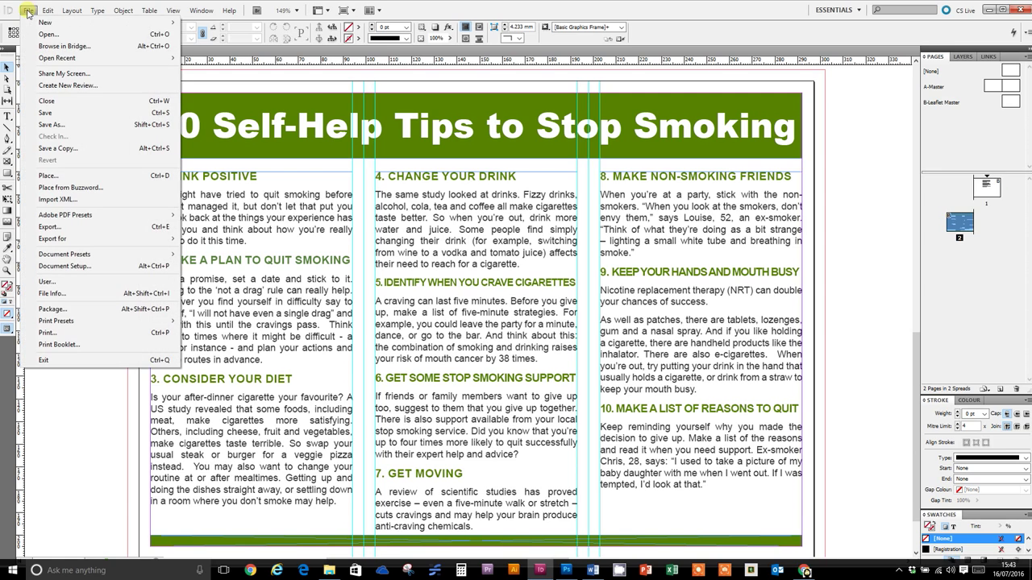
left_click(79, 129)
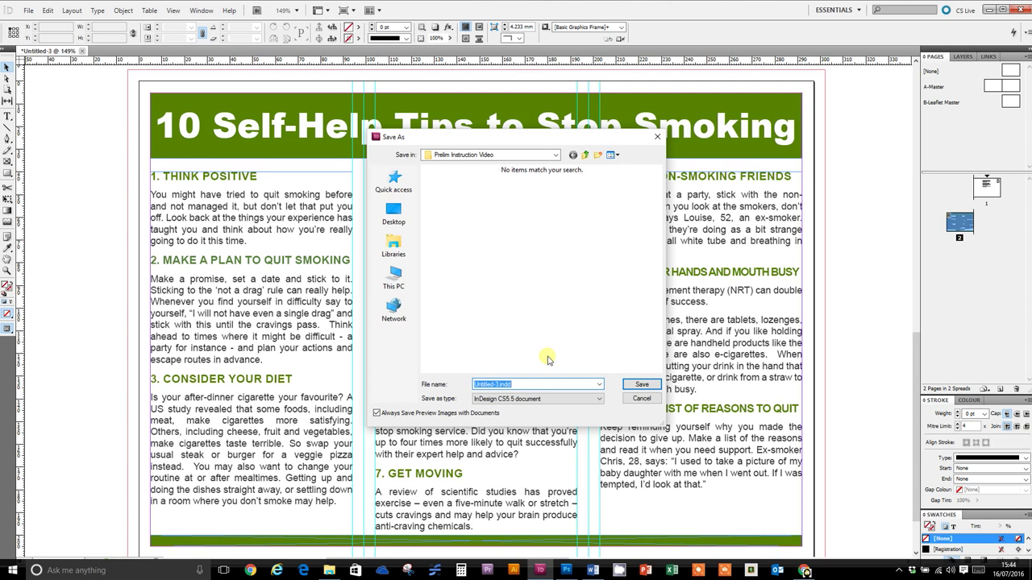
type("Leaflet")
key("Return")
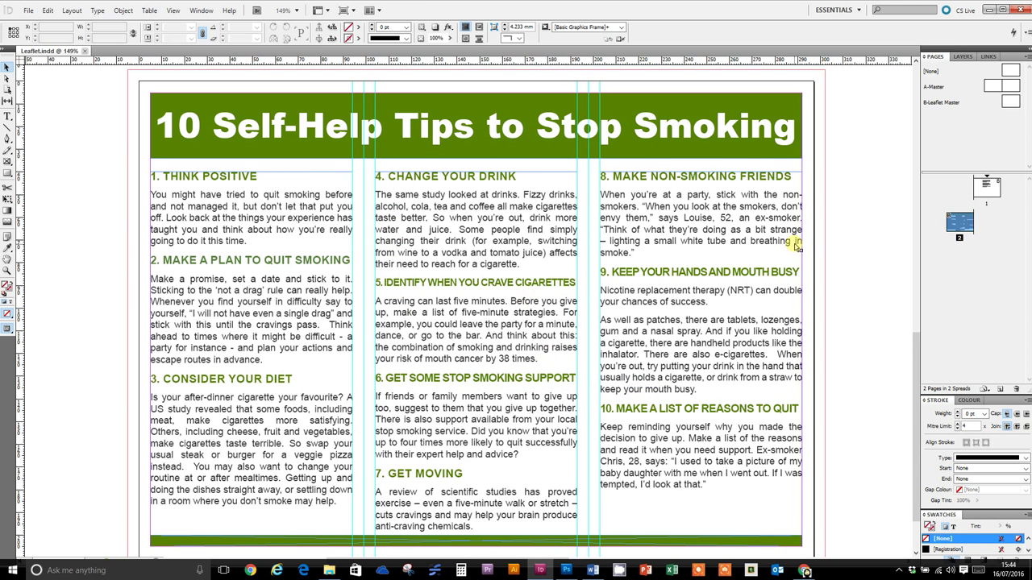